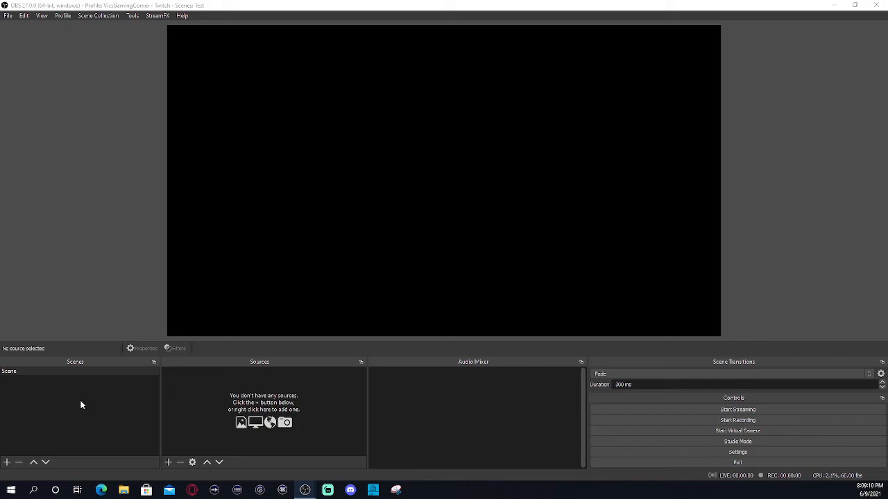
# Add a new Display Capture source named PC to the scene.
pyautogui.click(28, 372)
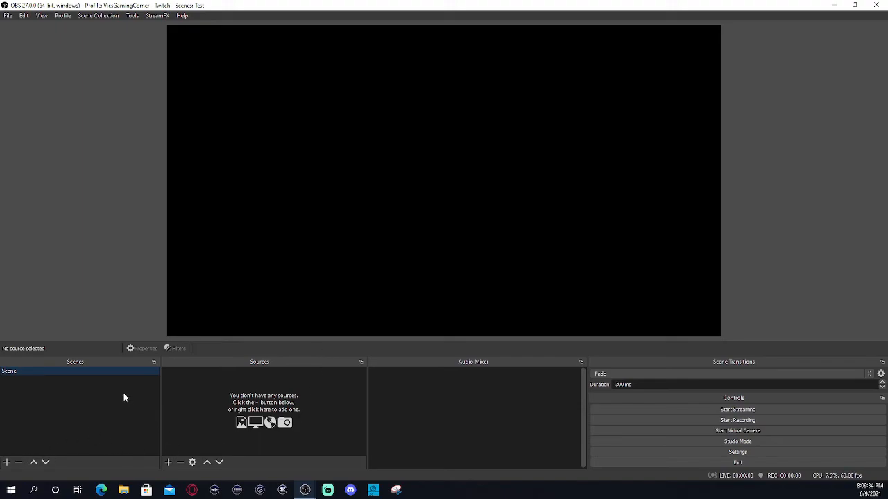
pyautogui.click(169, 462)
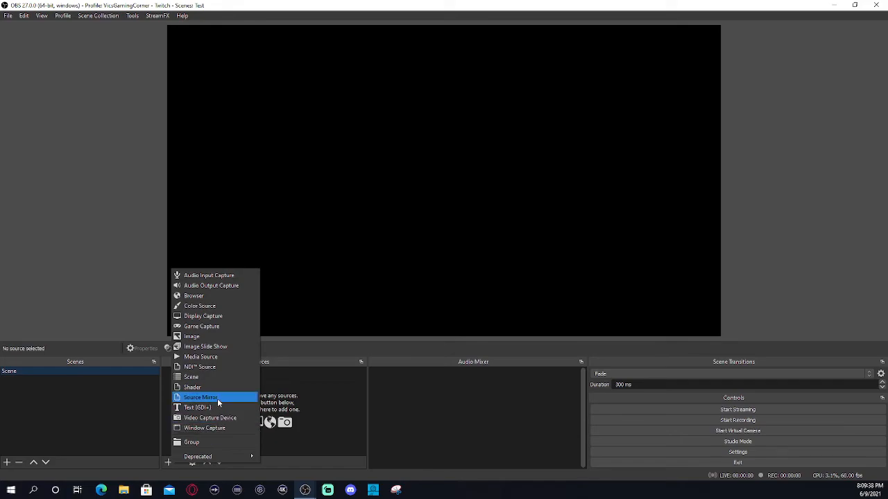
pyautogui.click(208, 316)
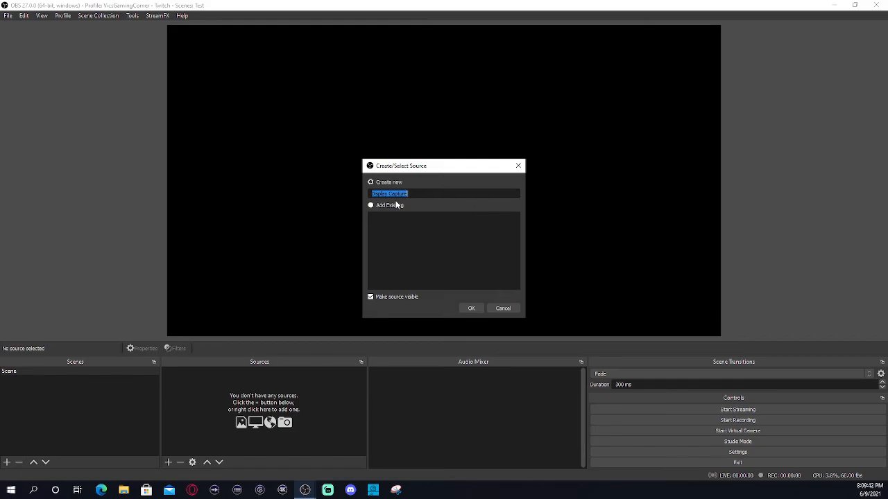
pyautogui.write('PC')
pyautogui.click(473, 308)
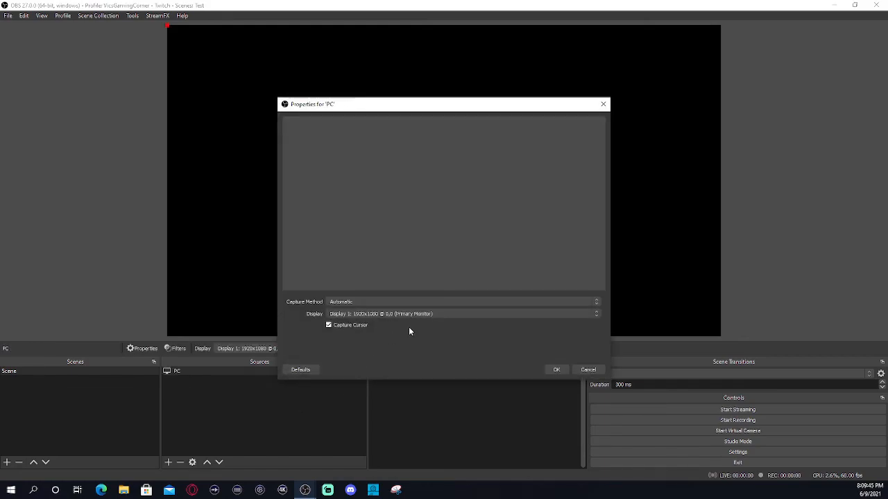
# Switch the PC source's captured display to Display 2, return it to Display 1 (Primary Monitor), and accept the properties.
pyautogui.click(392, 314)
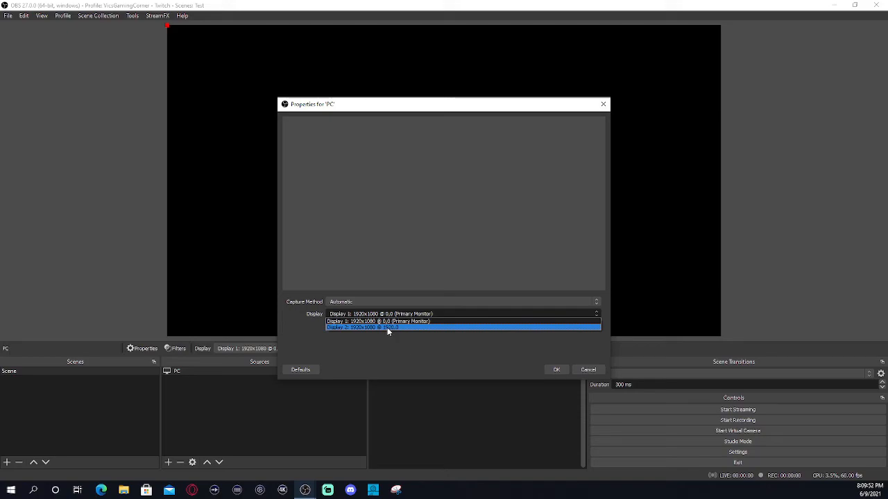
pyautogui.click(387, 328)
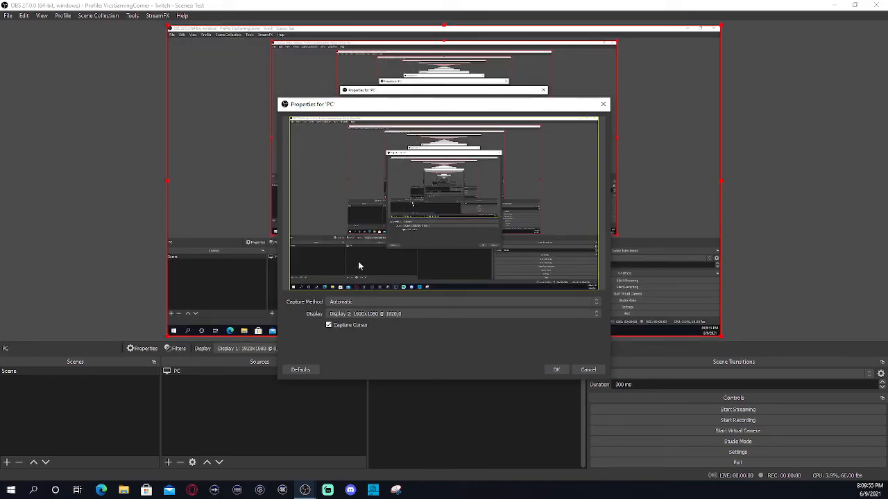
pyautogui.click(391, 314)
pyautogui.click(375, 321)
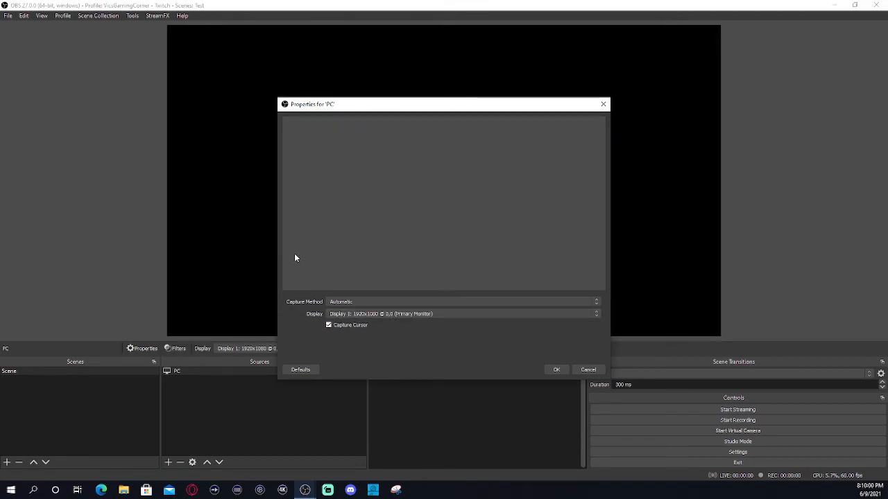
pyautogui.click(556, 370)
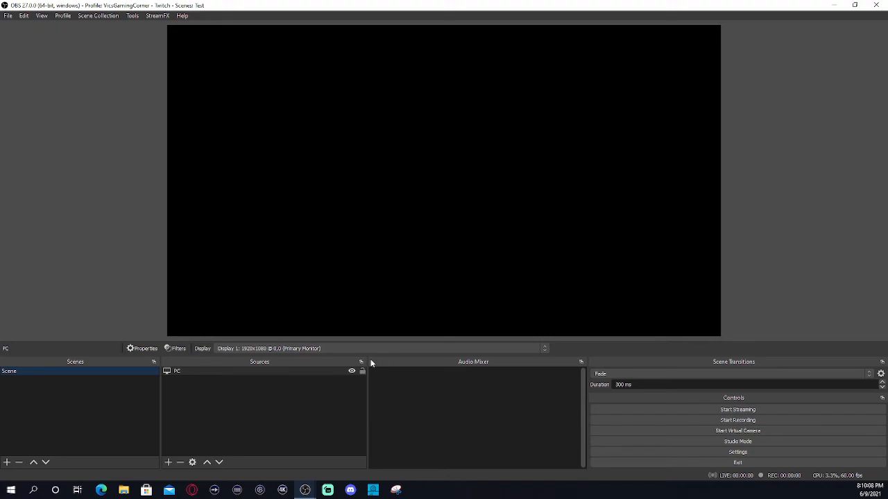
# Remove the PC display capture source from the scene.
pyautogui.click(180, 462)
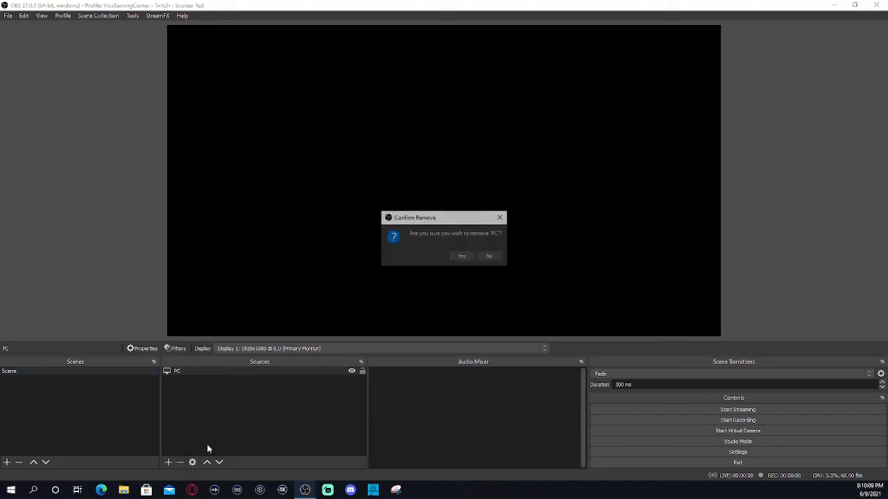
pyautogui.click(463, 257)
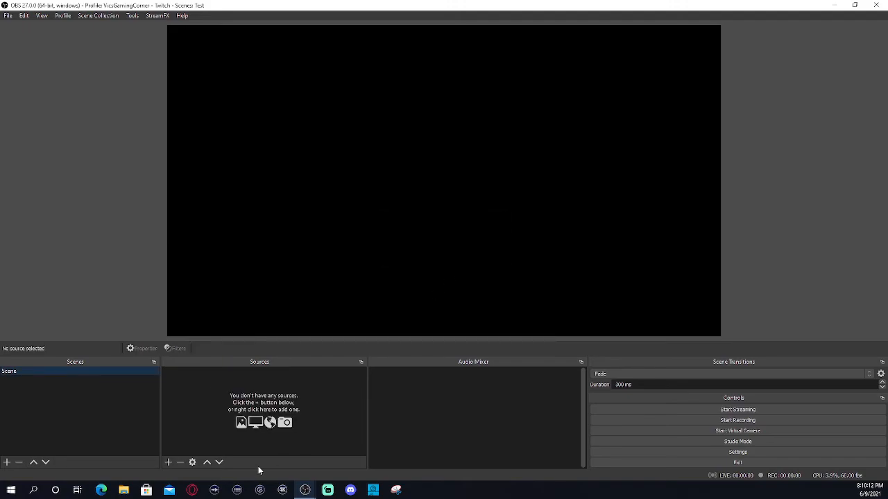
# Add a Video Capture Device source named Elgato that uses the Game Capture HD60 S+ device.
pyautogui.click(169, 462)
pyautogui.click(204, 416)
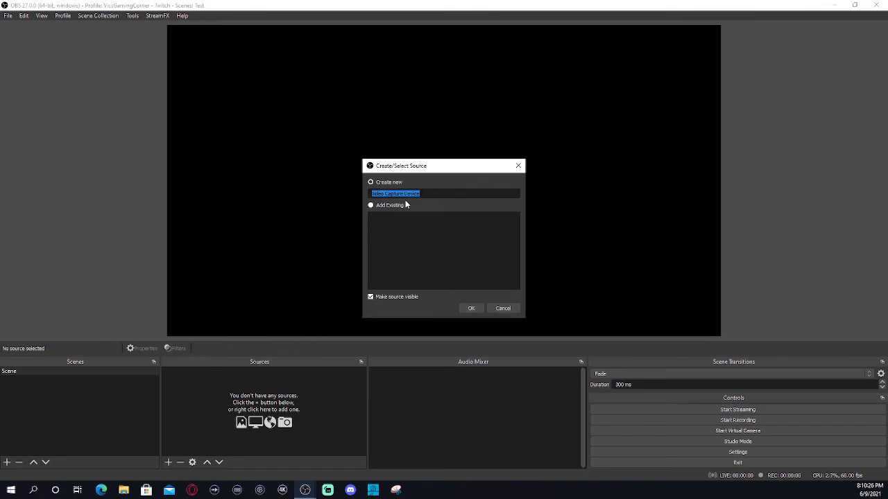
pyautogui.write('Elgato')
pyautogui.click(471, 308)
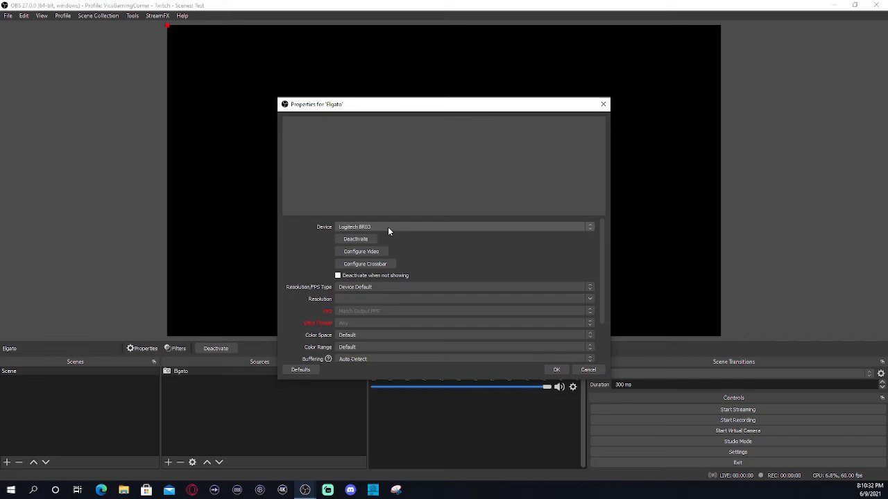
pyautogui.click(390, 227)
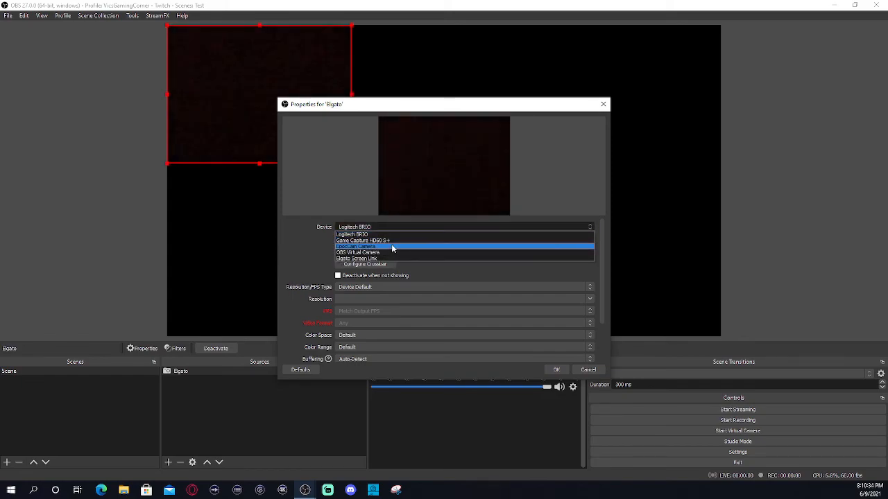
pyautogui.click(390, 240)
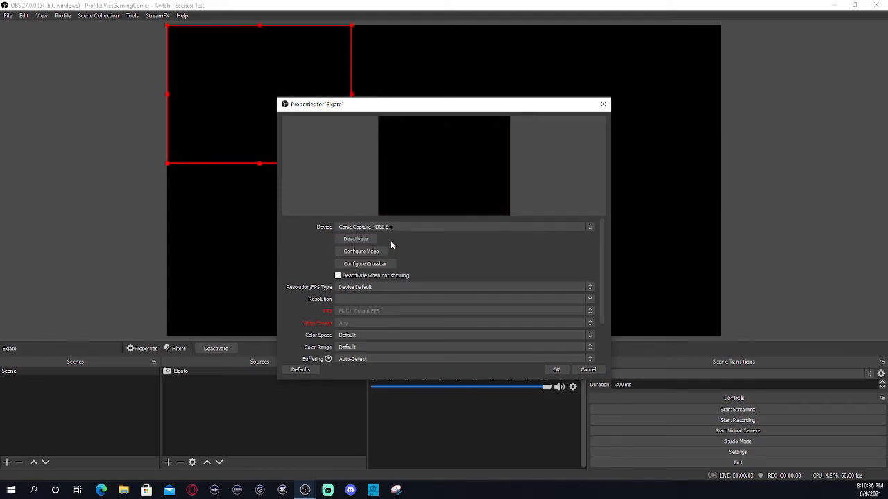
pyautogui.click(557, 369)
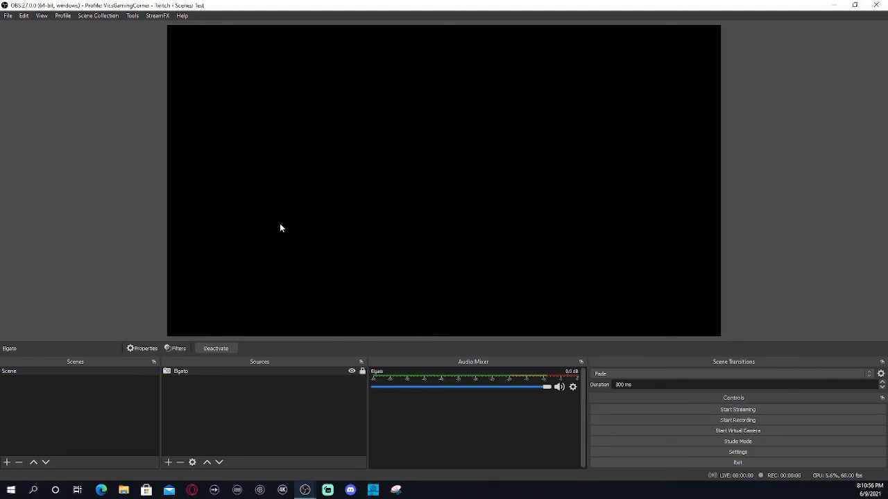
# Refresh the Elgato source's feed by switching its device to EpocCam Camera and back to Game Capture HD60 S+.
pyautogui.click(275, 402)
pyautogui.click(277, 373)
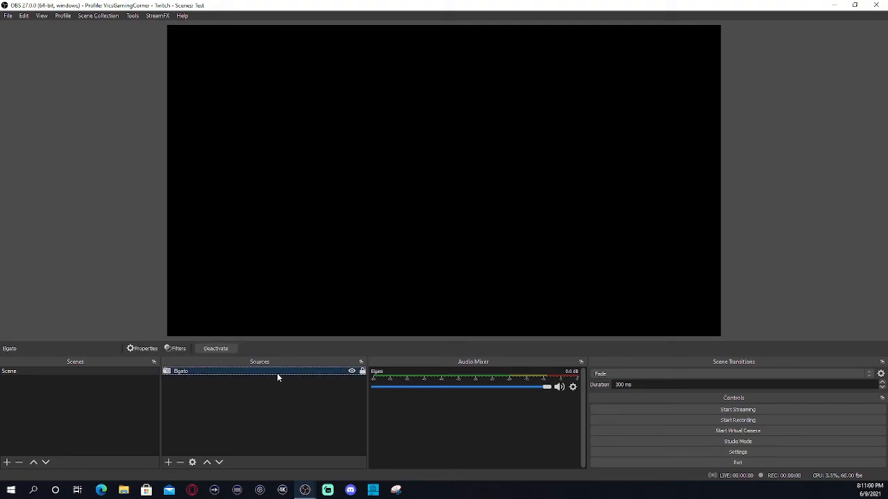
pyautogui.rightClick(277, 377)
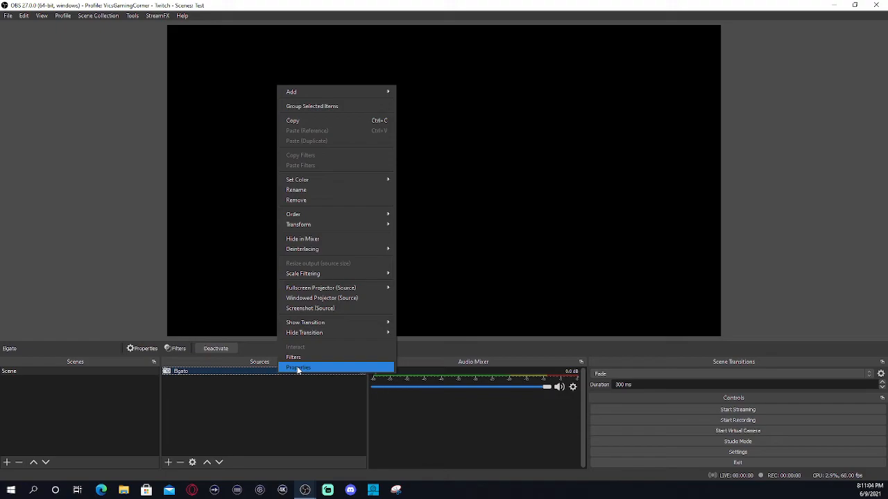
pyautogui.click(240, 404)
pyautogui.click(236, 371)
pyautogui.rightClick(234, 373)
pyautogui.click(258, 366)
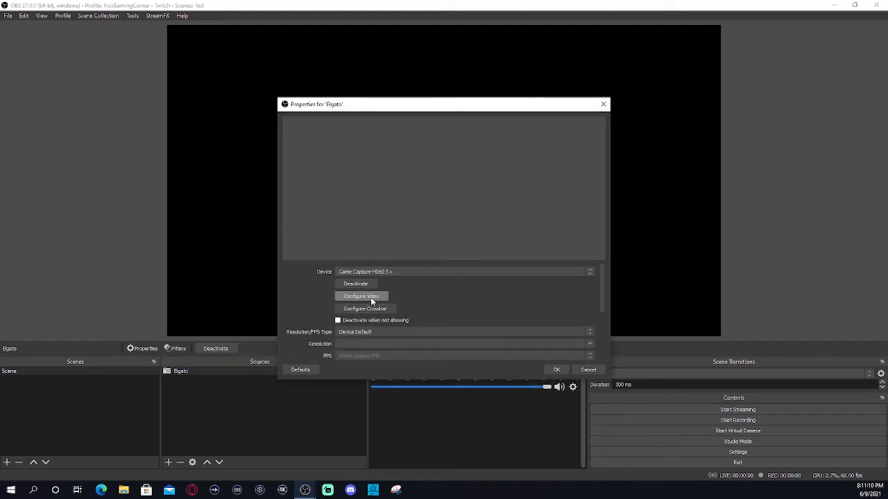
pyautogui.click(363, 272)
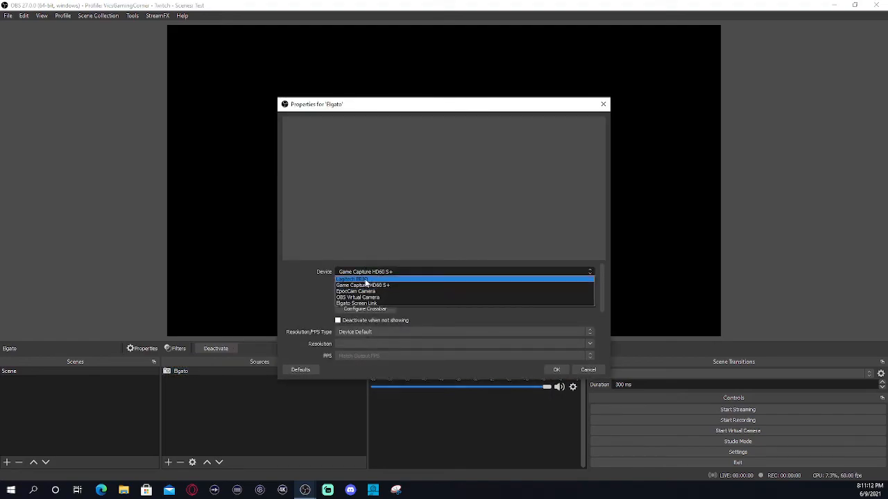
pyautogui.click(365, 291)
pyautogui.click(381, 228)
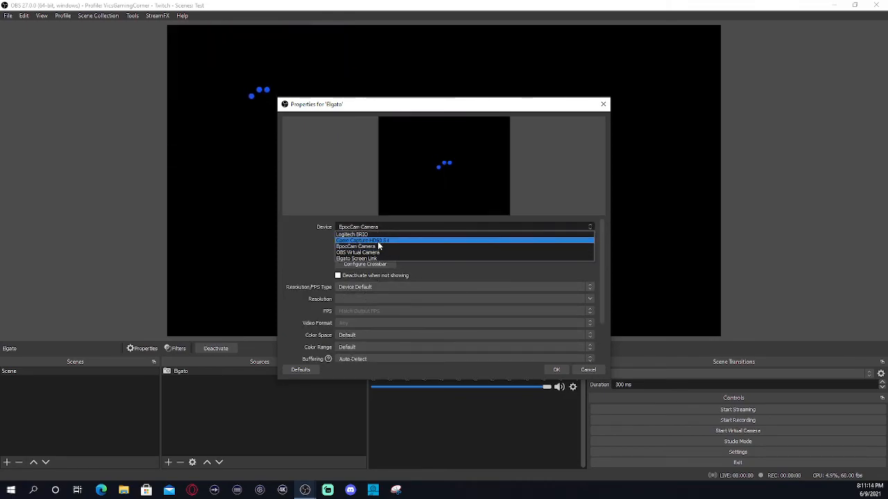
pyautogui.click(382, 238)
pyautogui.click(556, 369)
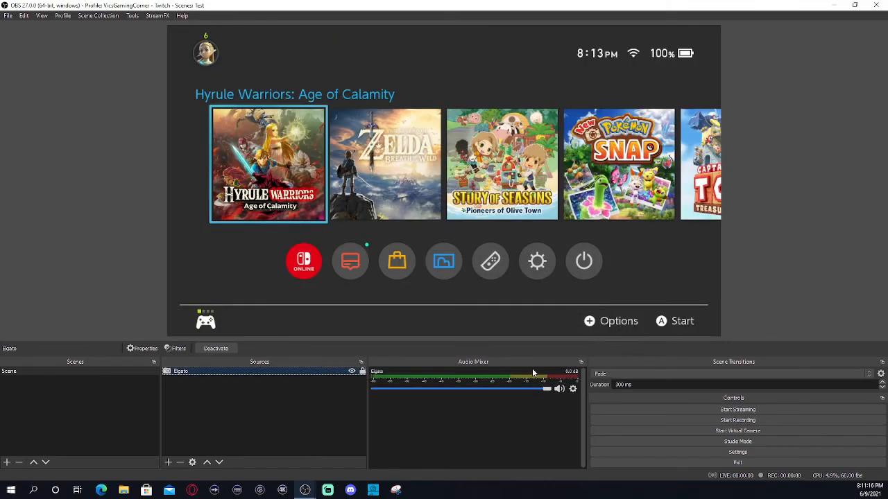
# Repeat the Elgato device refresh, choosing EpocCam Camera and returning to Game Capture HD60 S+.
pyautogui.rightClick(268, 373)
pyautogui.click(269, 365)
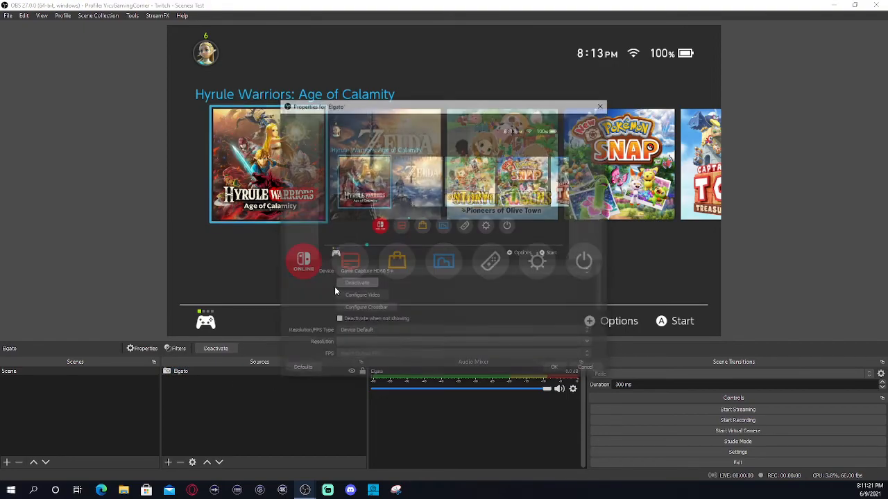
pyautogui.click(386, 272)
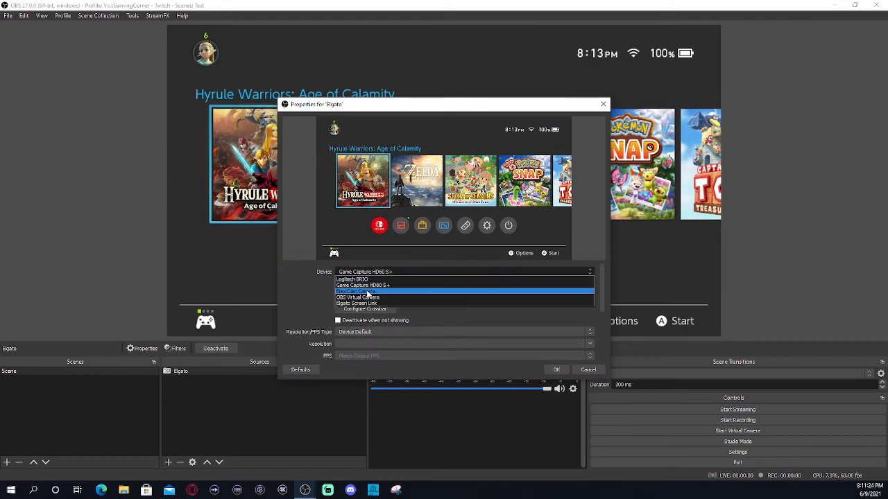
pyautogui.click(372, 294)
pyautogui.click(369, 228)
pyautogui.click(368, 238)
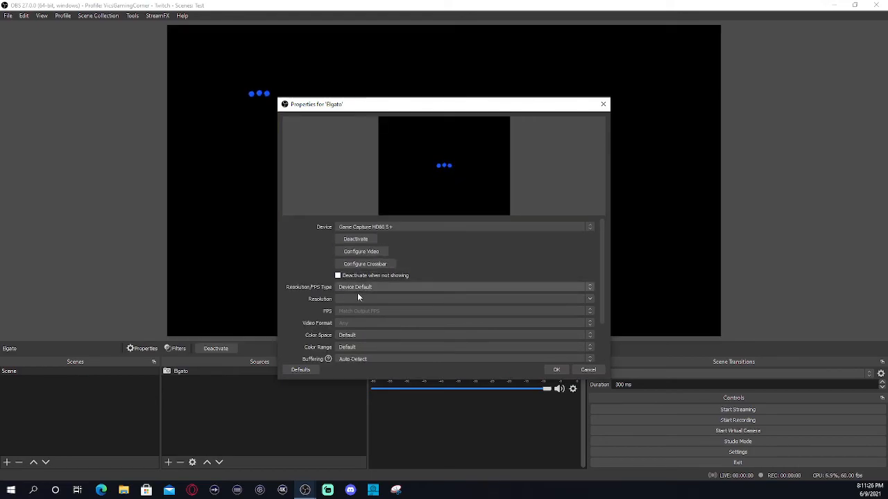
pyautogui.click(556, 370)
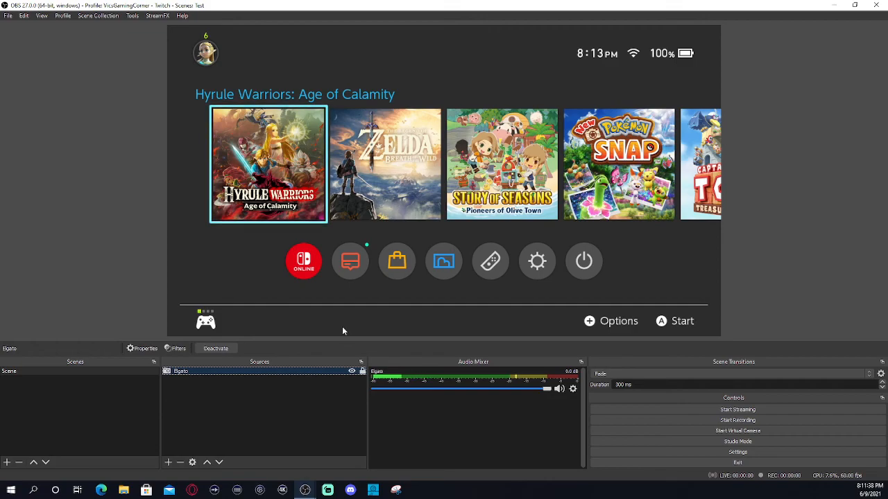
# Mute the Elgato source's audio in the mixer.
pyautogui.click(239, 425)
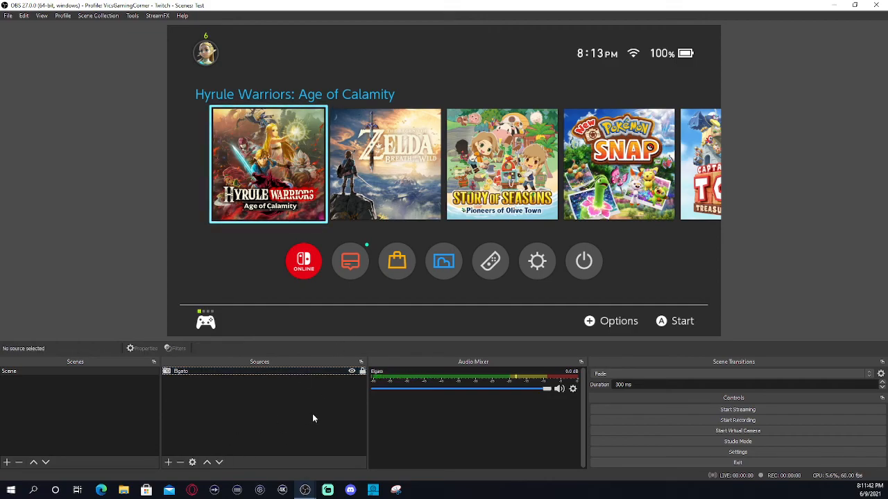
pyautogui.click(559, 391)
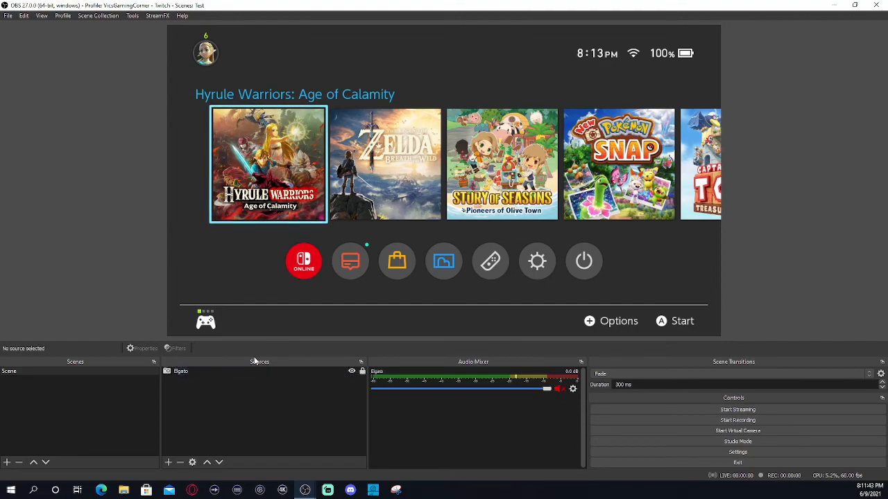
pyautogui.click(220, 376)
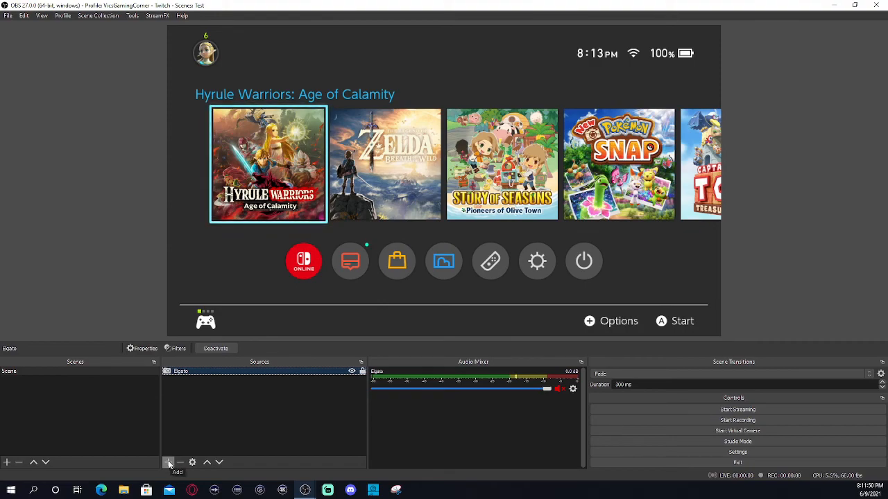
pyautogui.click(168, 463)
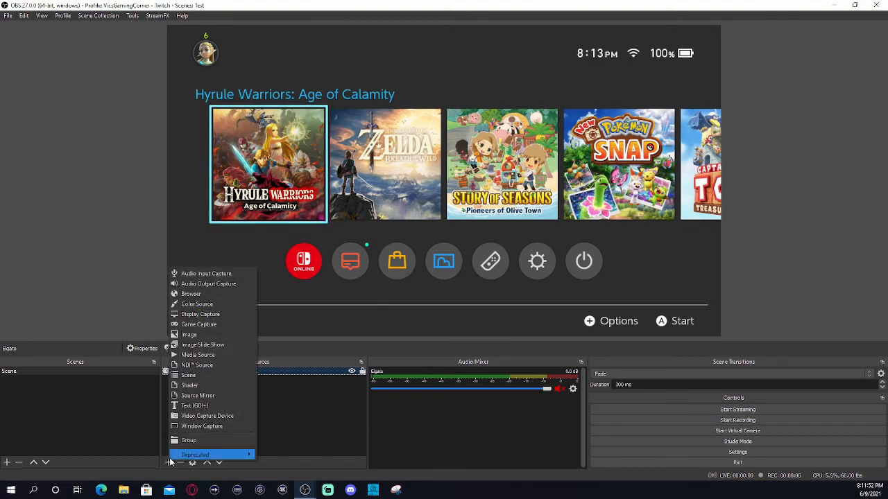
pyautogui.moveTo(169, 458)
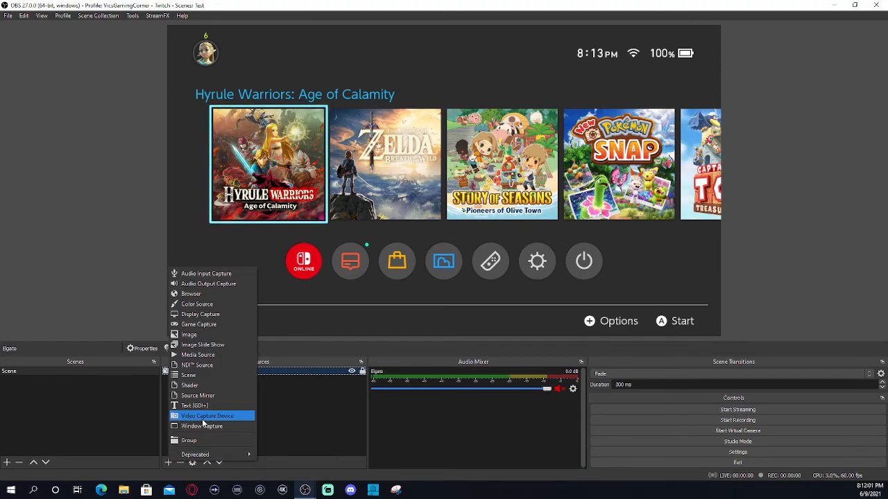
pyautogui.click(208, 314)
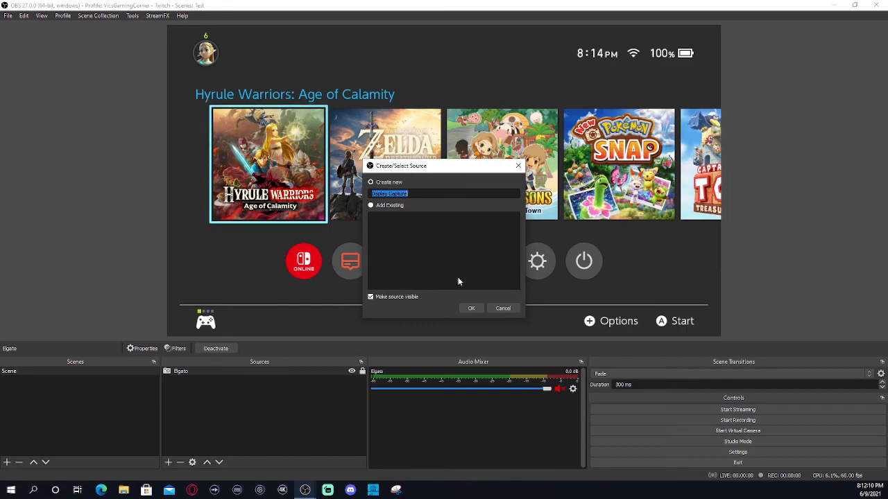
pyautogui.click(513, 310)
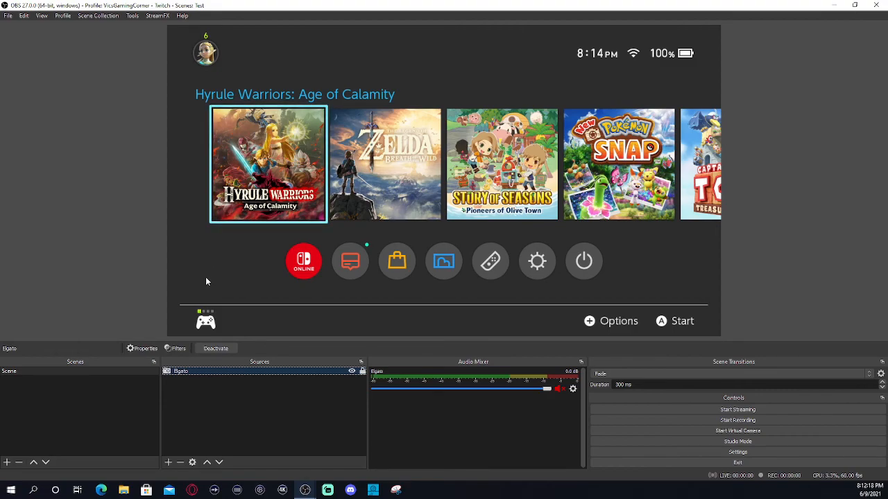
# Add an Audio Input Capture source named PC audio that uses the Default device.
pyautogui.click(168, 463)
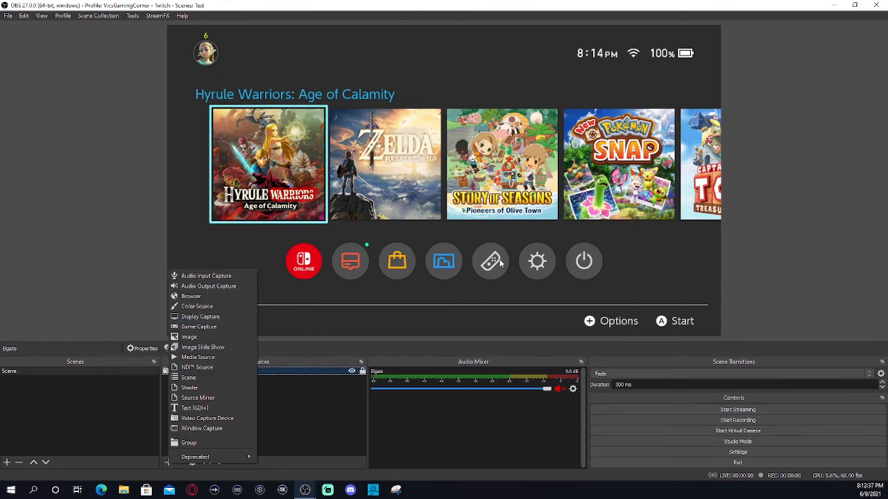
pyautogui.click(219, 281)
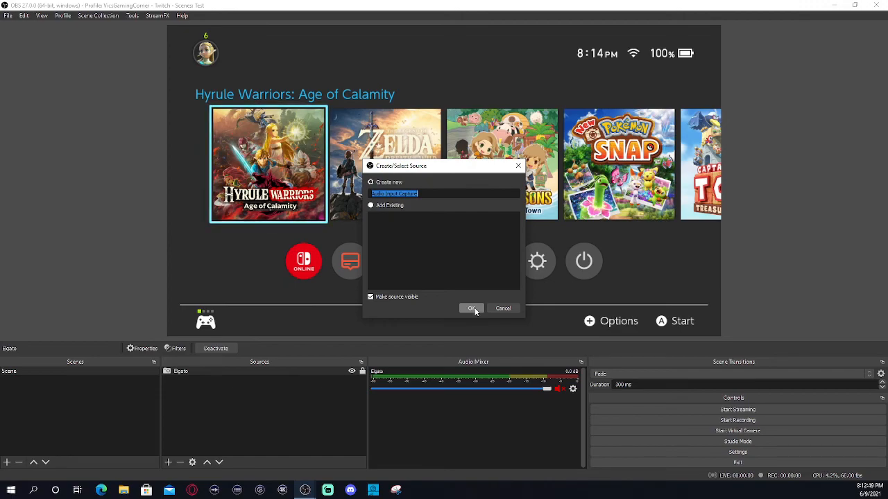
pyautogui.write('PC audio')
pyautogui.click(478, 308)
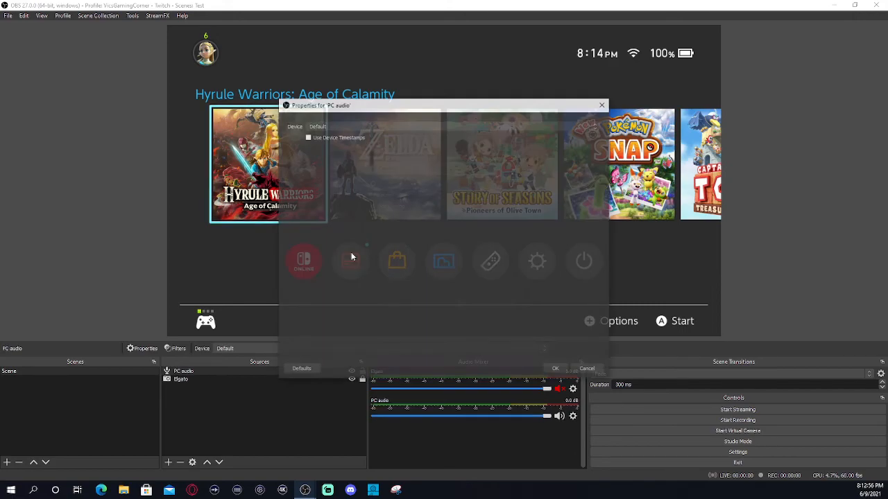
pyautogui.click(331, 125)
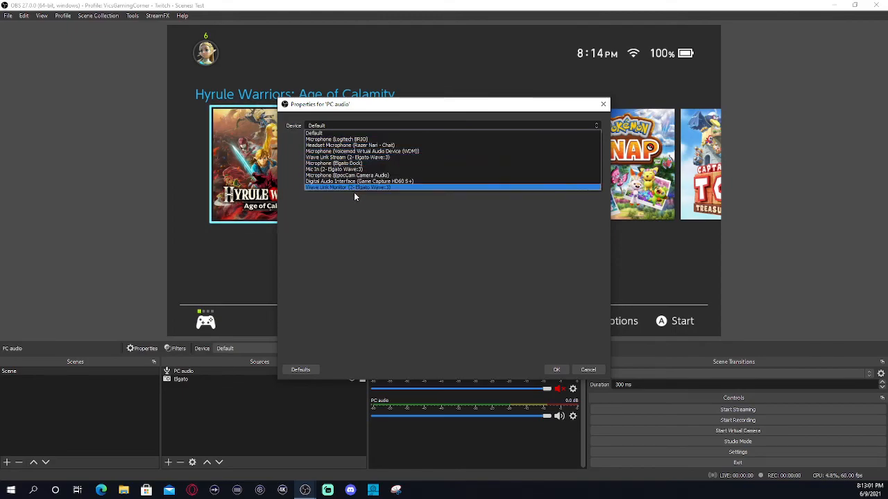
pyautogui.click(359, 133)
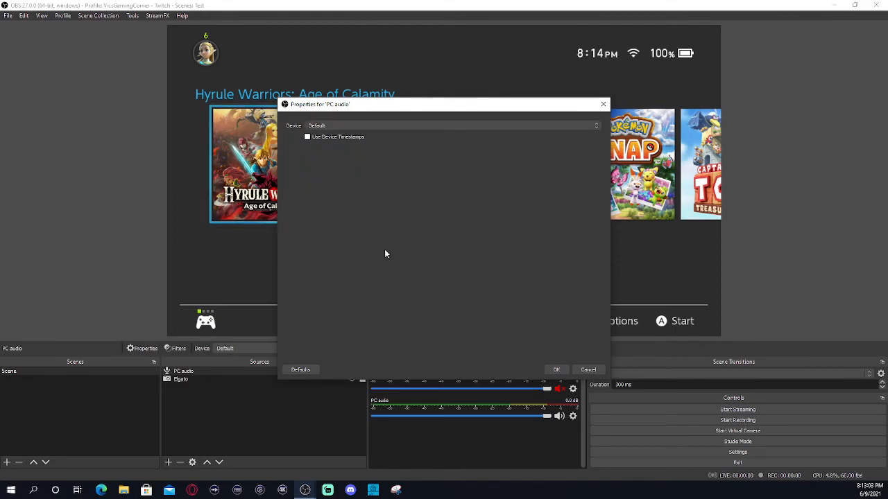
pyautogui.click(557, 370)
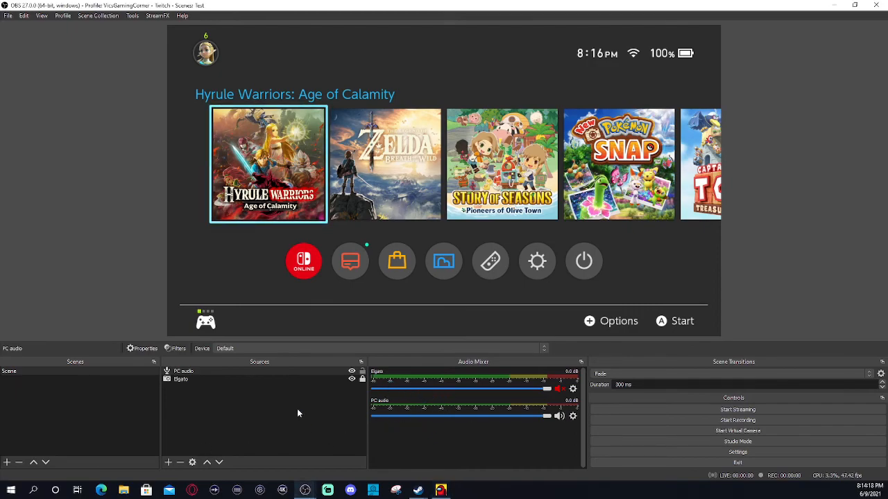
# Mute the PC audio source and remove it from the scene.
pyautogui.click(558, 416)
pyautogui.click(217, 373)
pyautogui.rightClick(217, 371)
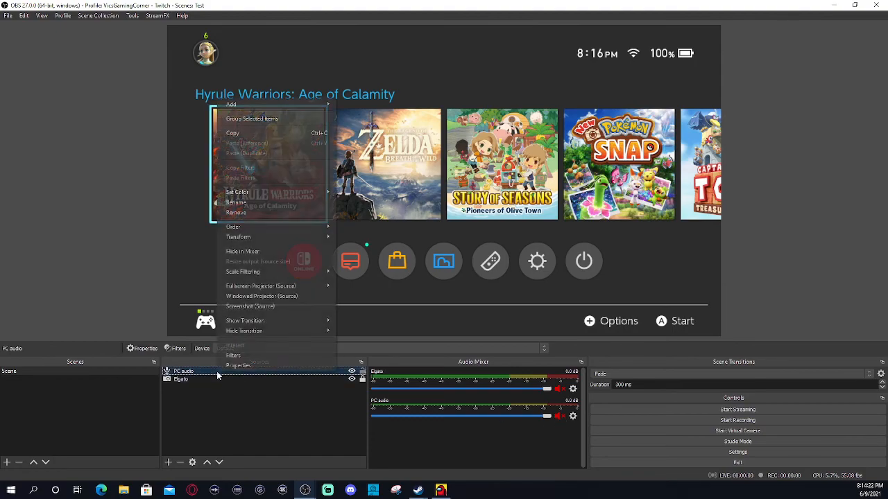
pyautogui.click(239, 213)
pyautogui.click(467, 257)
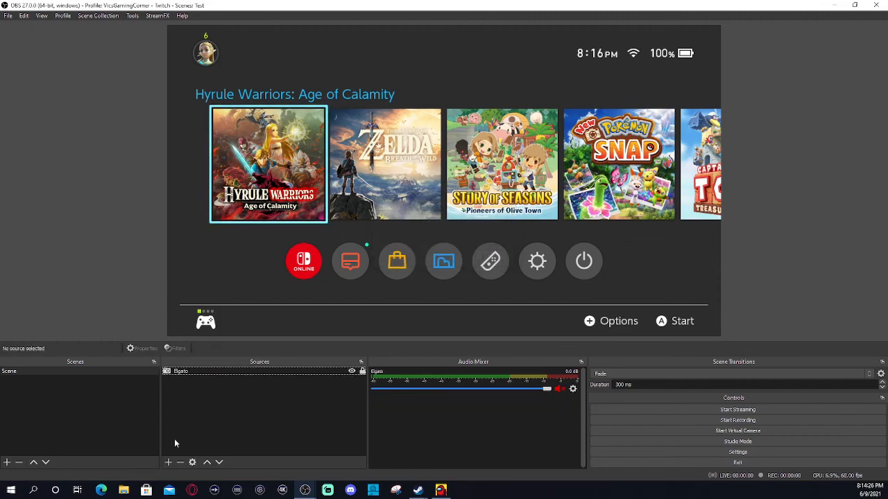
pyautogui.click(169, 463)
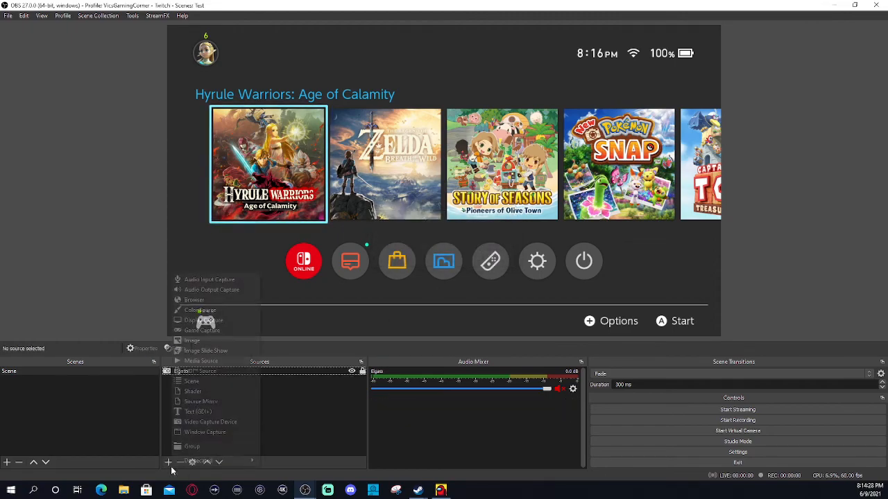
pyautogui.click(229, 280)
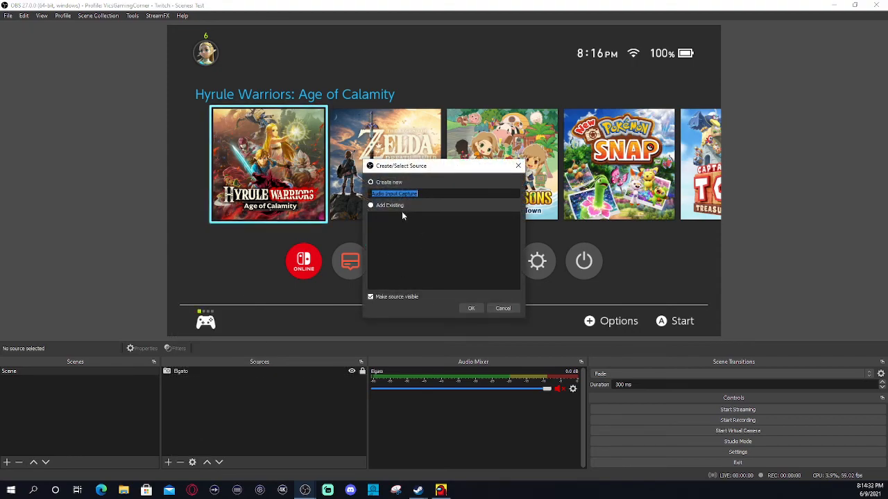
pyautogui.click(515, 311)
# Set the global Desktop Audio device to Default in the audio settings and mute Desktop Audio in the mixer.
pyautogui.click(747, 451)
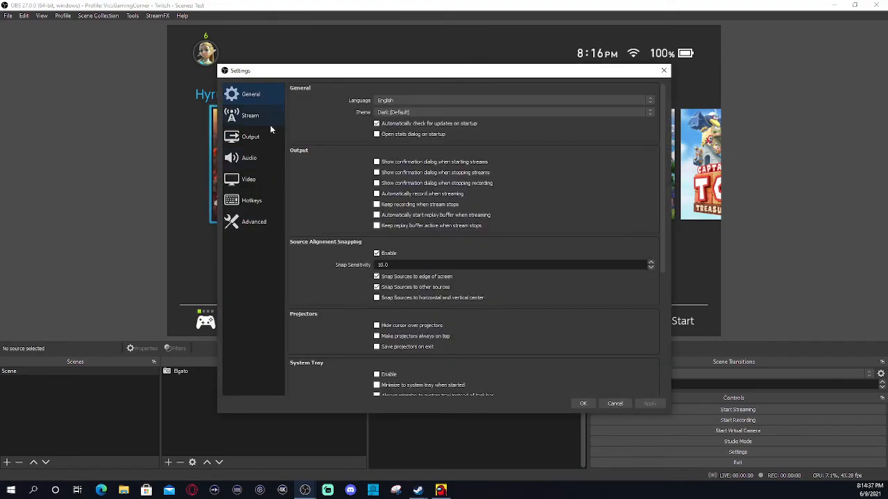
pyautogui.click(251, 160)
pyautogui.click(409, 142)
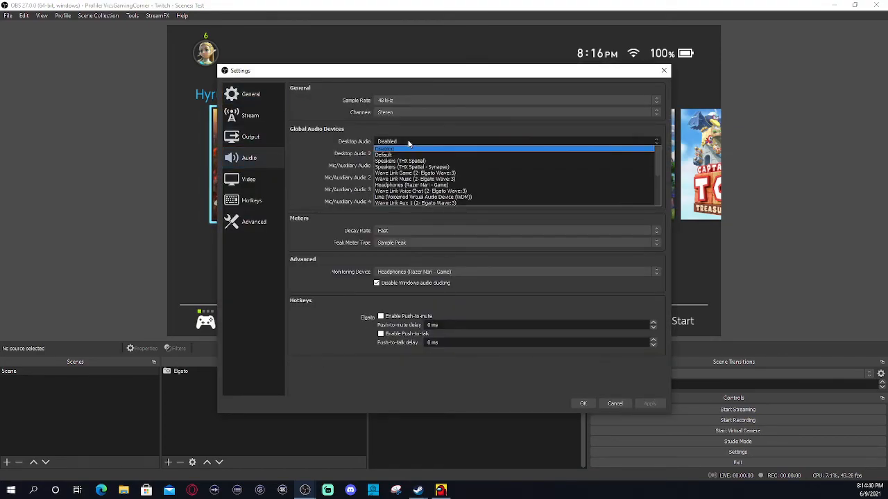
pyautogui.click(406, 153)
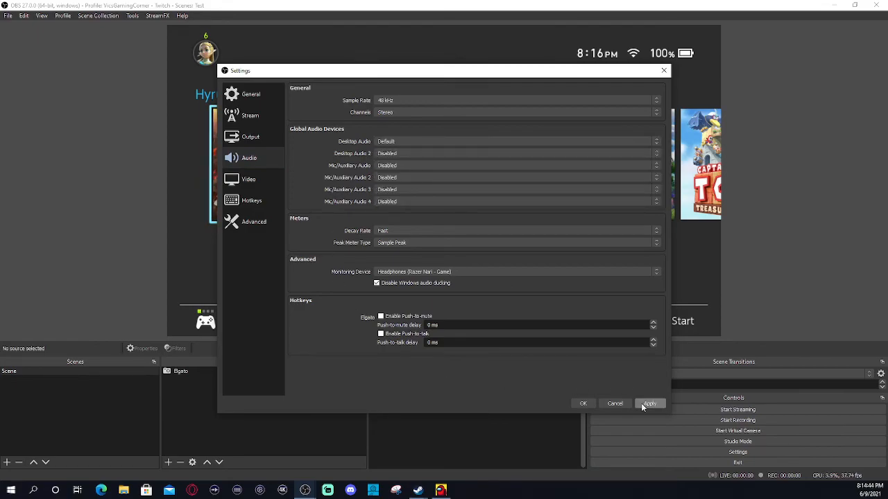
pyautogui.click(582, 403)
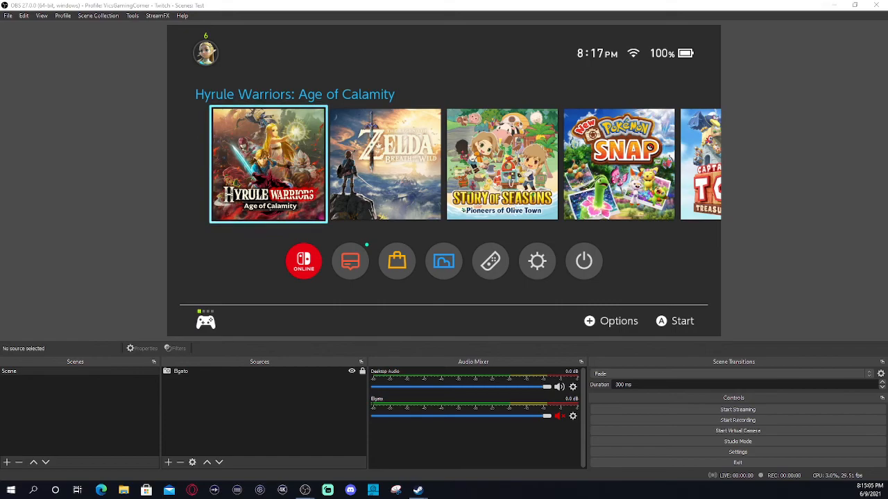
pyautogui.click(290, 435)
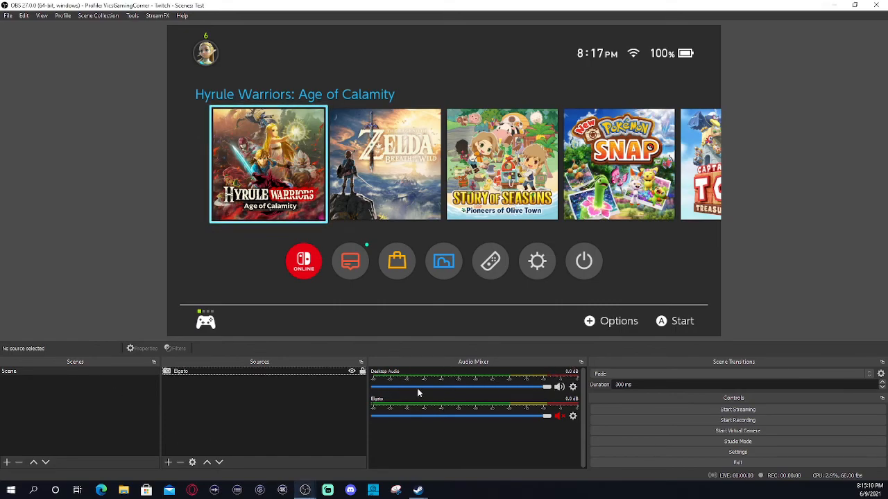
pyautogui.click(559, 388)
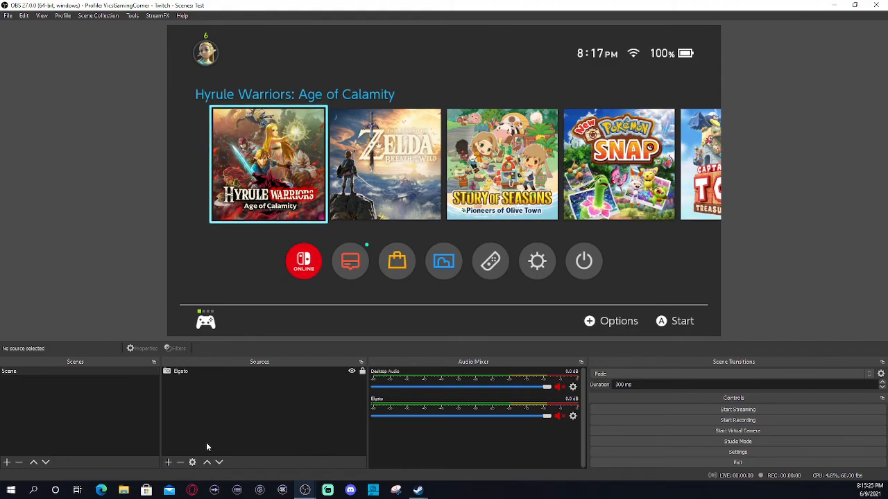
# Add an Audio Input Capture source named mic, trying Wave Link Stream (2- Elgato Wave:3) before choosing Mic In (2- Elgato Wave:3) as its device.
pyautogui.click(167, 462)
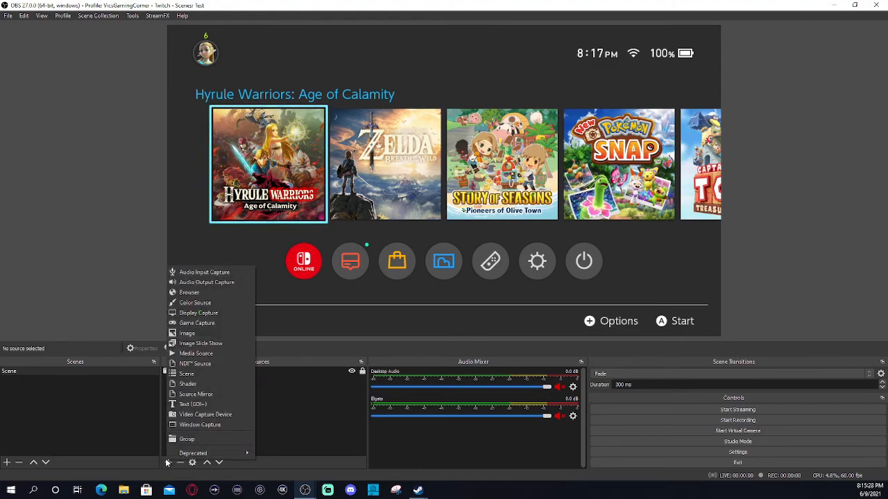
pyautogui.click(208, 272)
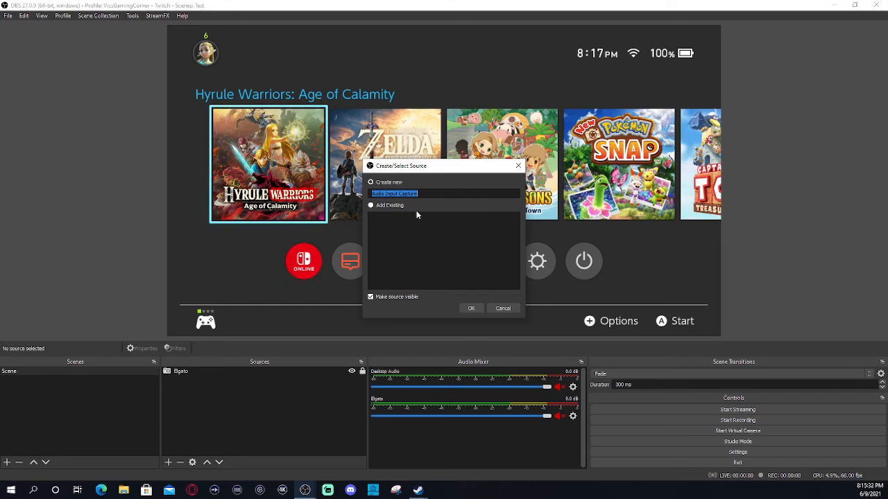
pyautogui.write('mic')
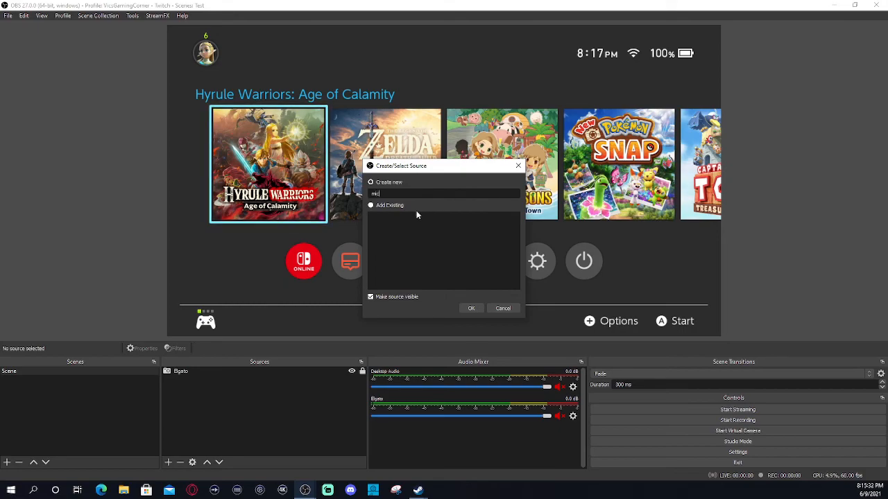
pyautogui.click(472, 309)
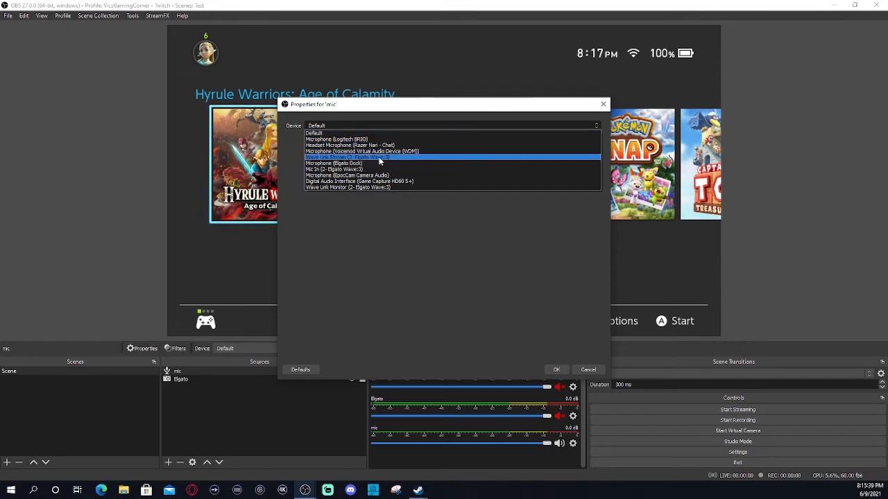
pyautogui.click(378, 157)
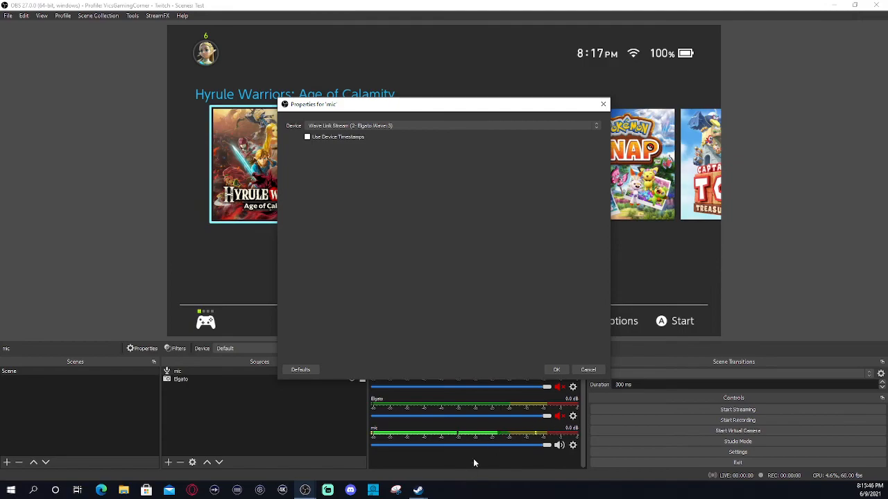
pyautogui.click(385, 125)
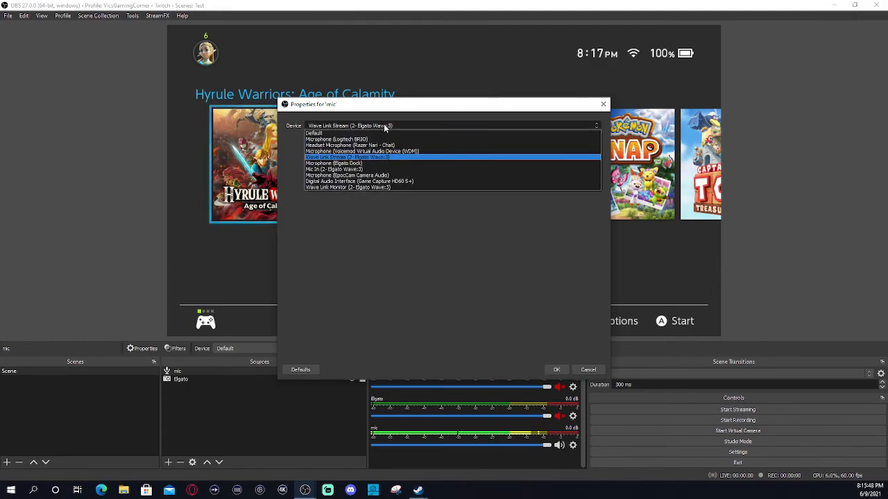
pyautogui.click(381, 169)
pyautogui.click(556, 369)
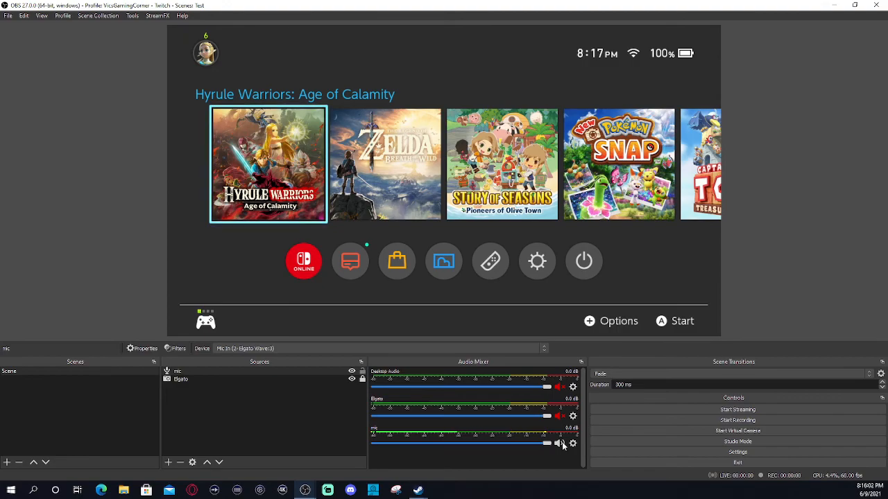
# Change the mic source's device to Wave Link Stream (2- Elgato Wave:3).
pyautogui.rightClick(232, 372)
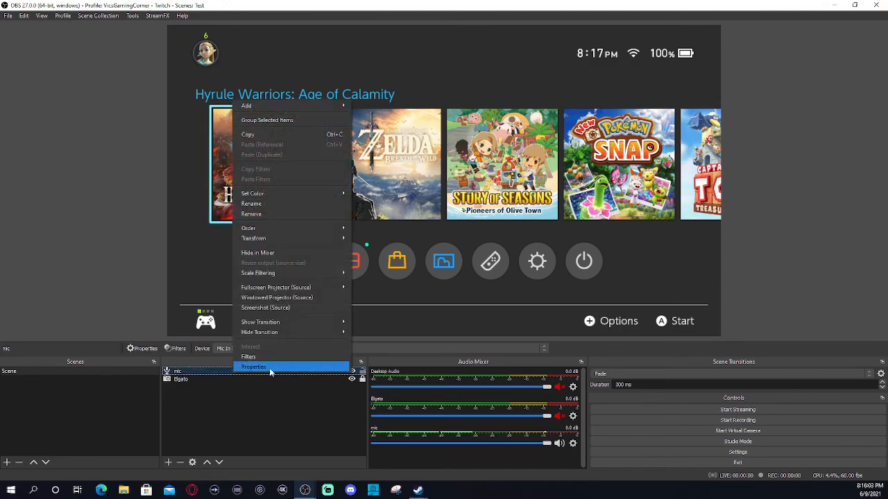
pyautogui.click(271, 369)
pyautogui.click(339, 126)
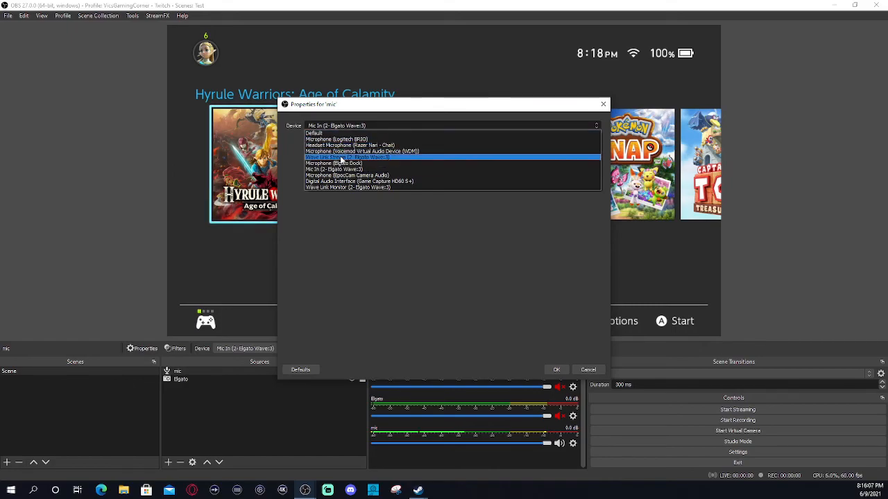
pyautogui.click(340, 157)
pyautogui.click(556, 370)
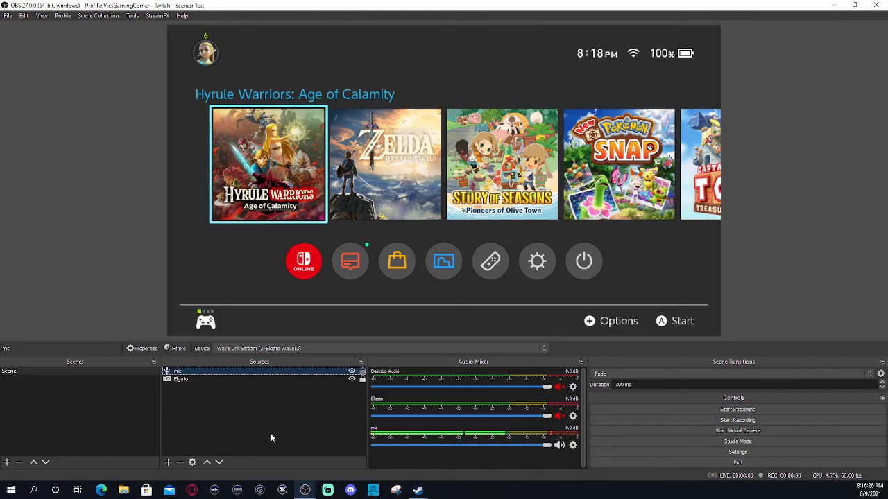
pyautogui.click(282, 249)
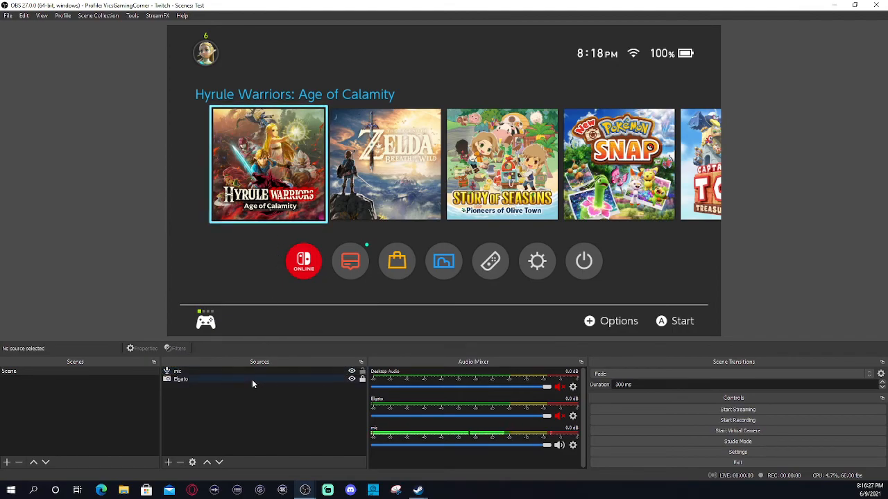
pyautogui.click(229, 380)
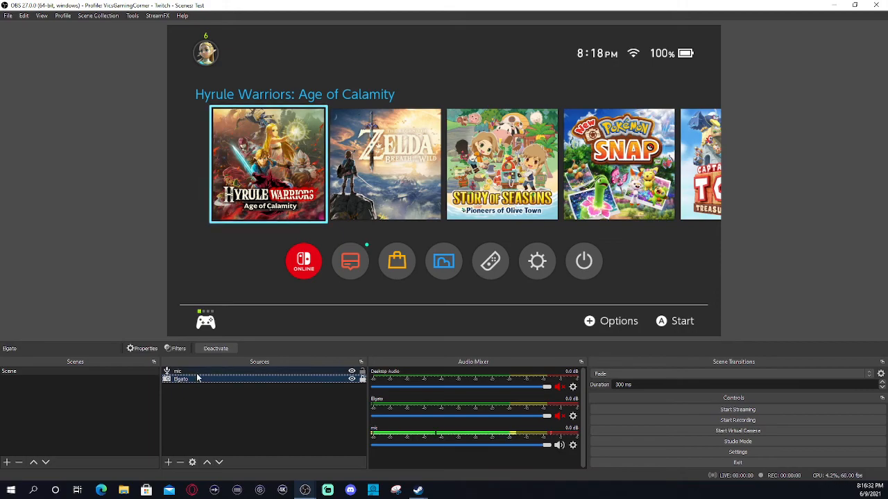
pyautogui.click(197, 373)
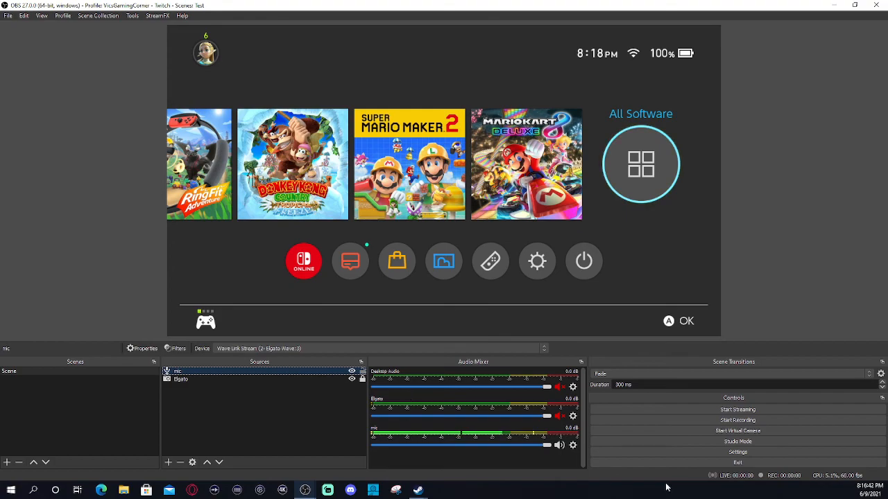
# Choose Twitch as the streaming service in the stream settings.
pyautogui.click(738, 451)
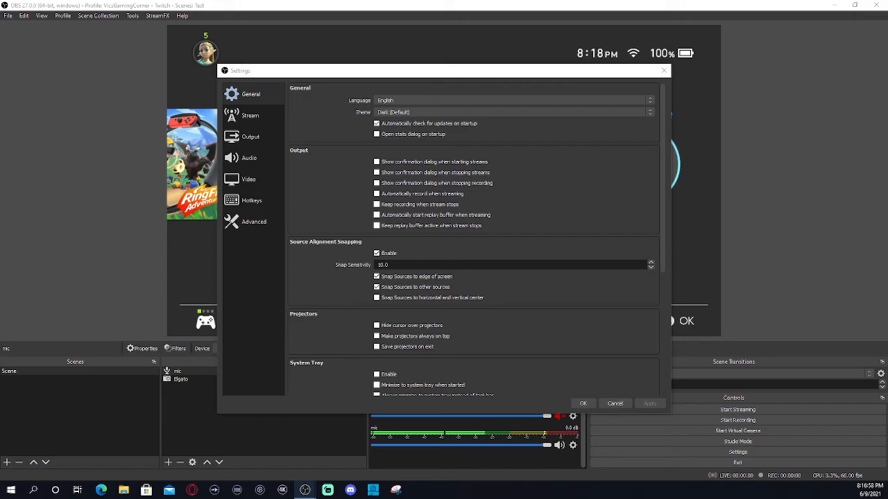
pyautogui.click(231, 122)
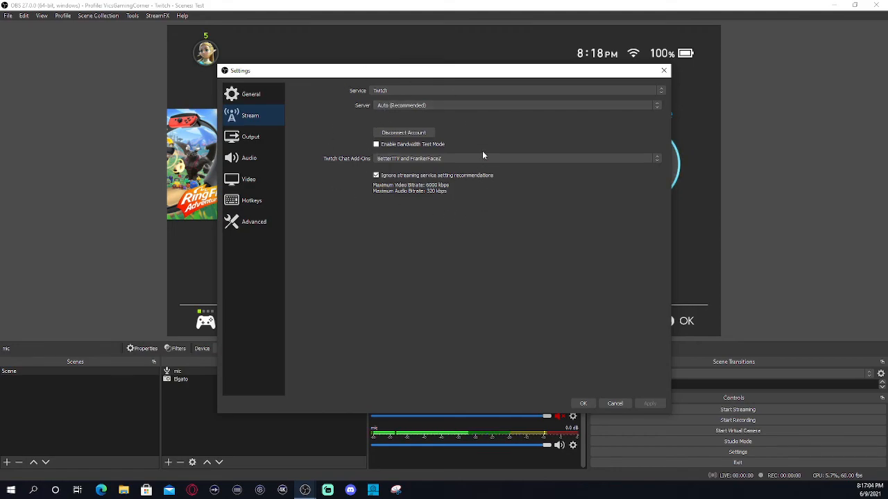
pyautogui.click(468, 90)
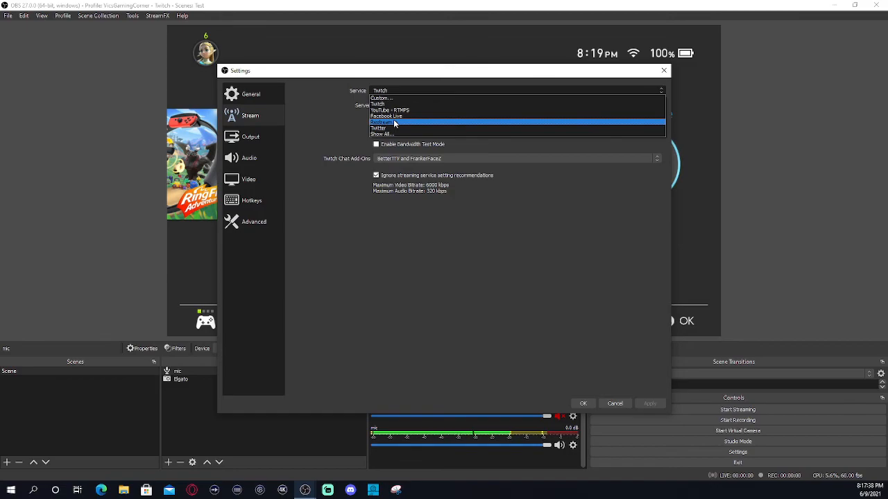
pyautogui.click(399, 103)
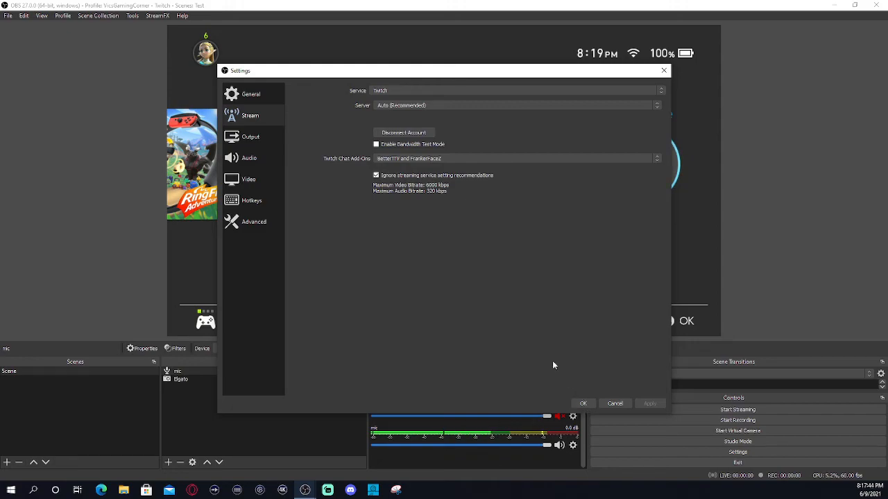
# Set the output mode to Simple in the output settings.
pyautogui.click(254, 137)
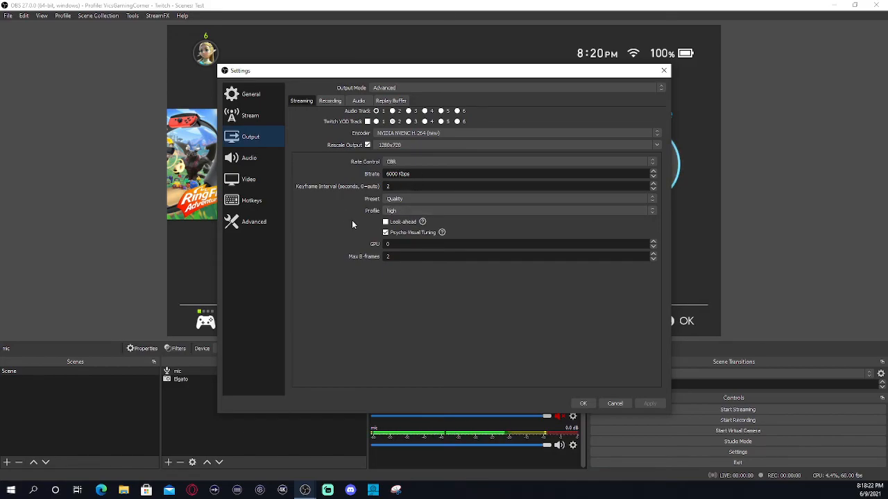
pyautogui.click(387, 90)
pyautogui.click(388, 98)
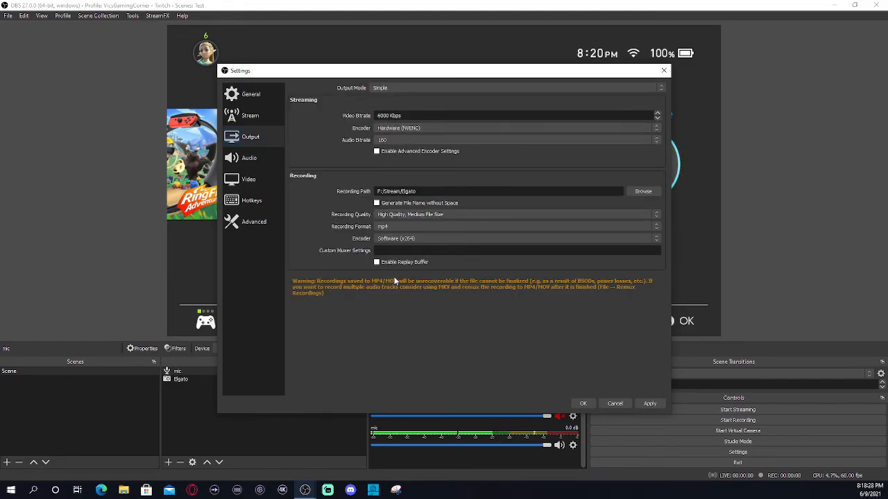
# Set the output mode to Advanced and choose the Quality preset for the streaming encoder.
pyautogui.click(394, 89)
pyautogui.click(395, 100)
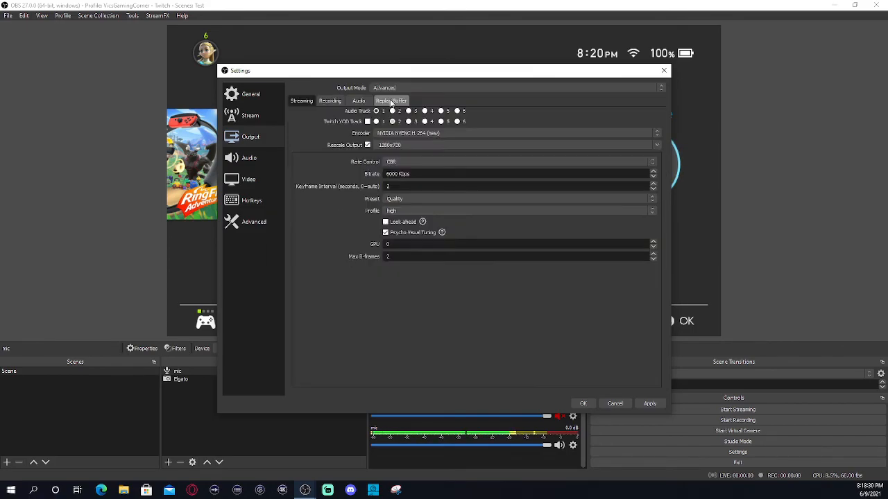
pyautogui.click(419, 200)
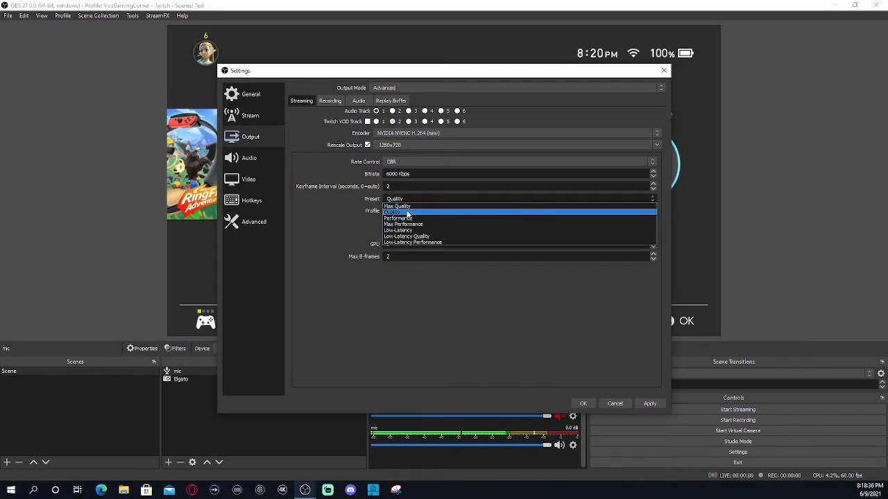
pyautogui.click(402, 212)
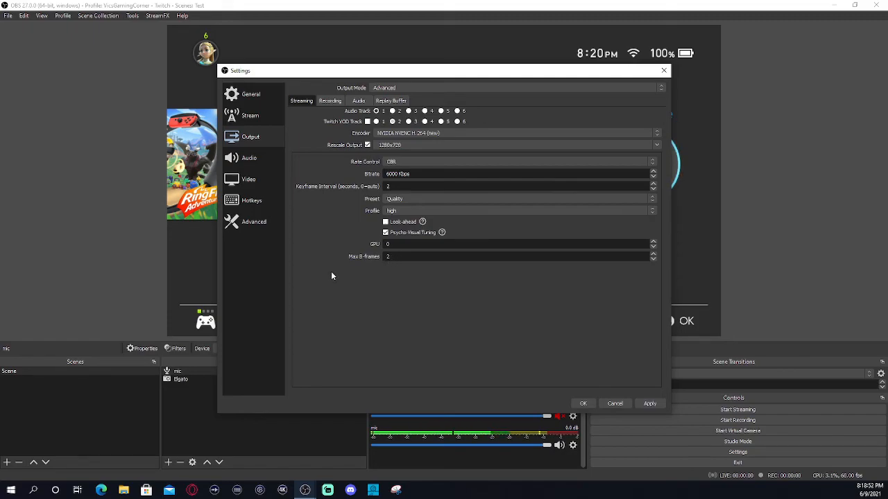
# Review the recording output settings and the available recording encoders.
pyautogui.click(331, 101)
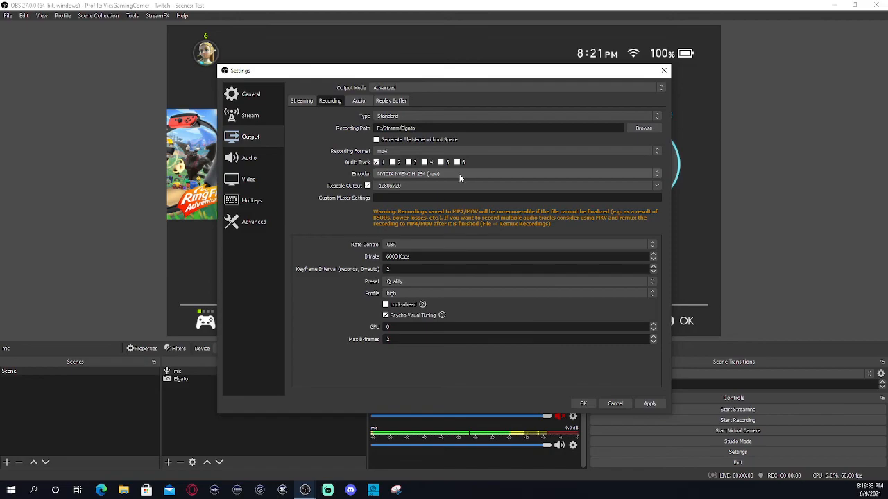
pyautogui.click(410, 173)
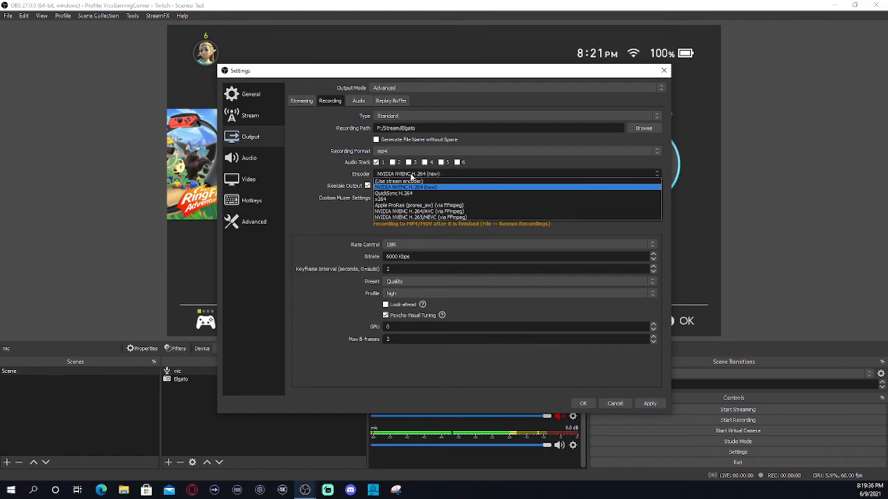
pyautogui.click(332, 170)
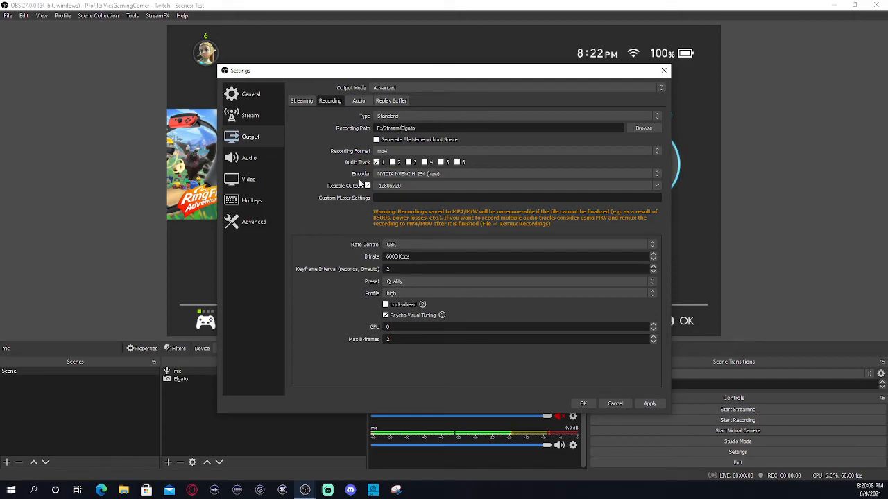
# Switch the output mode to Simple for comparison and return it to Advanced.
pyautogui.click(404, 86)
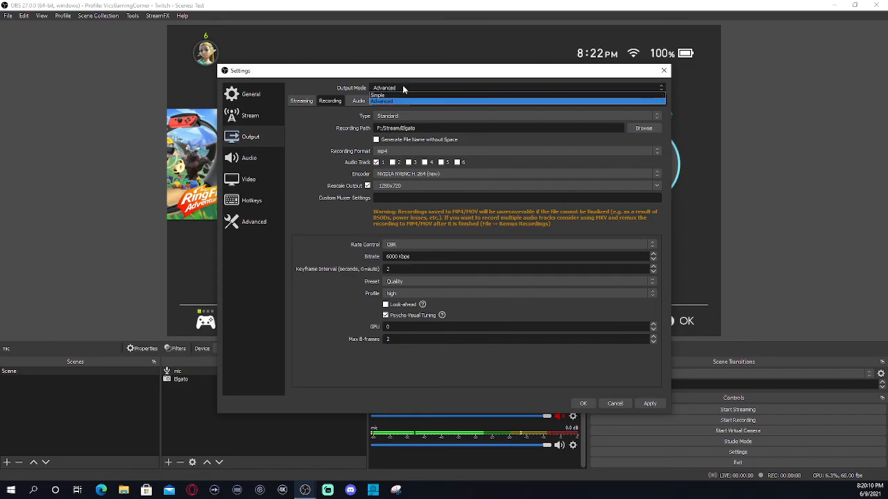
pyautogui.click(390, 88)
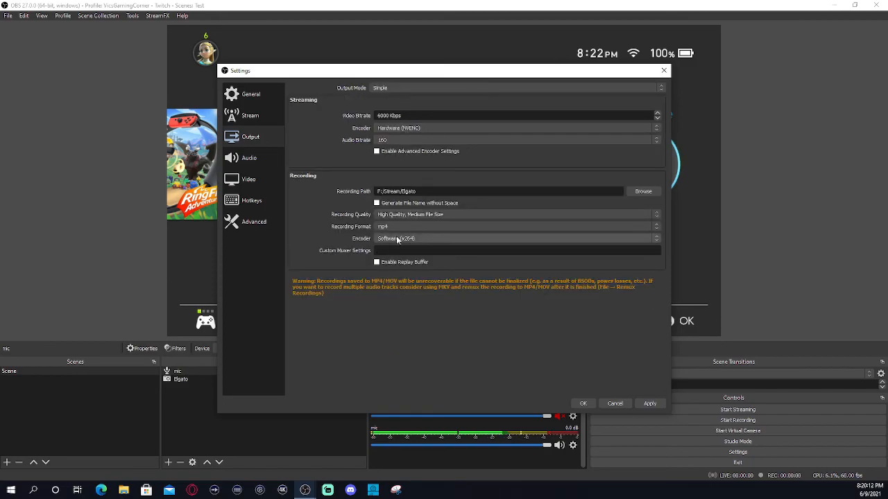
pyautogui.click(401, 89)
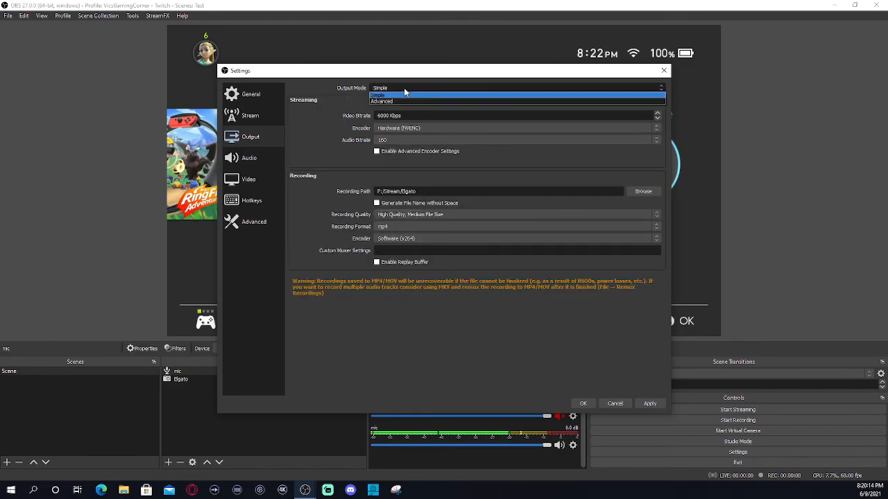
pyautogui.click(406, 102)
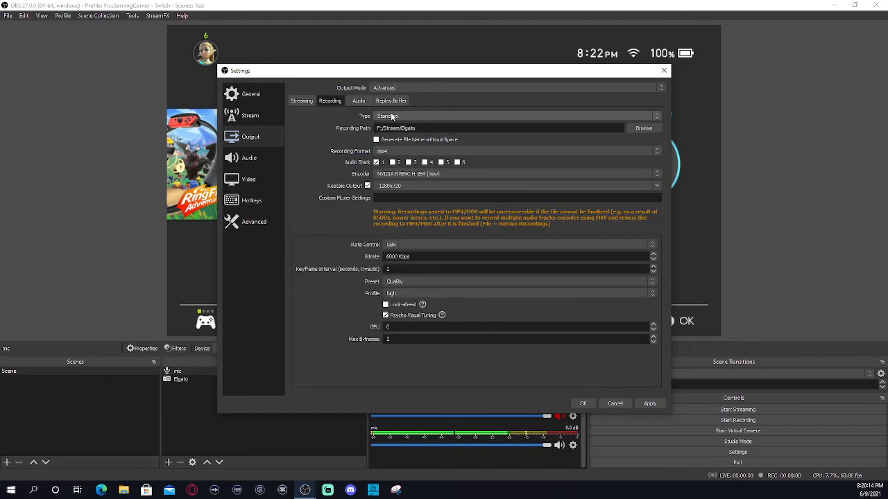
# Review the audio track bitrate choices and the replay buffer option in the advanced output settings.
pyautogui.click(356, 101)
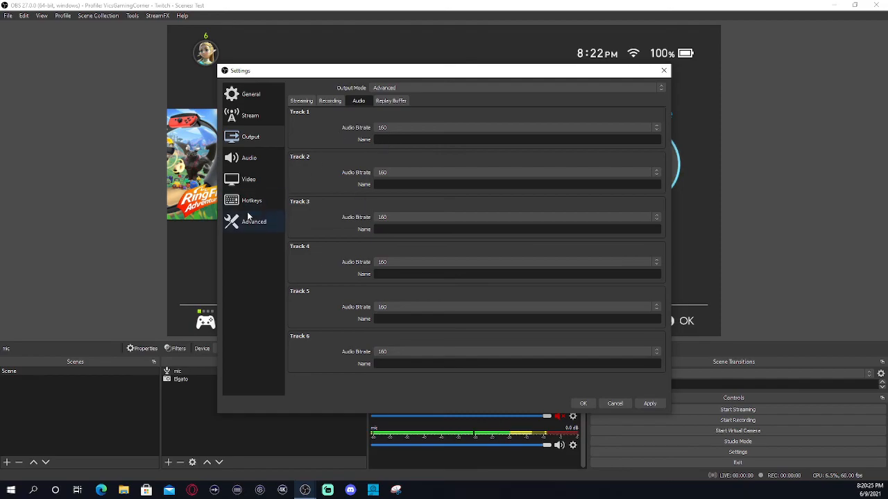
pyautogui.click(404, 129)
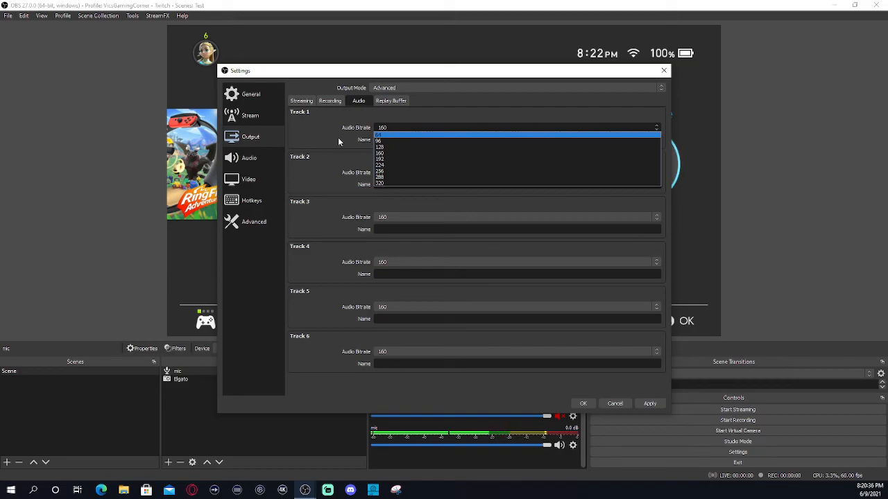
pyautogui.click(339, 141)
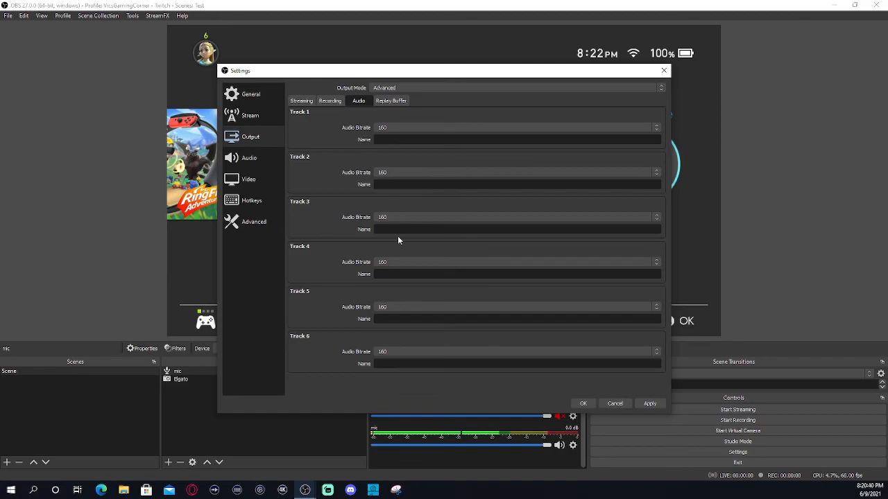
pyautogui.click(385, 101)
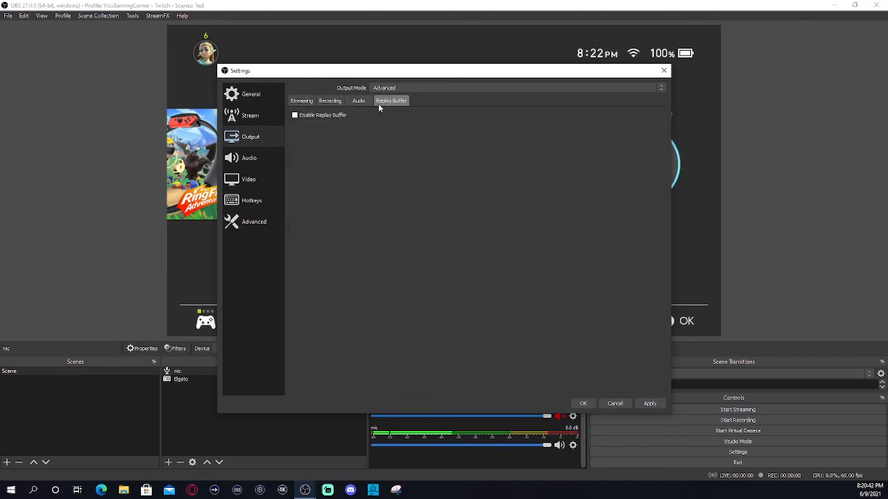
pyautogui.click(301, 101)
# Check the sample rate choices in the audio settings and set Desktop Audio to Disabled.
pyautogui.click(250, 158)
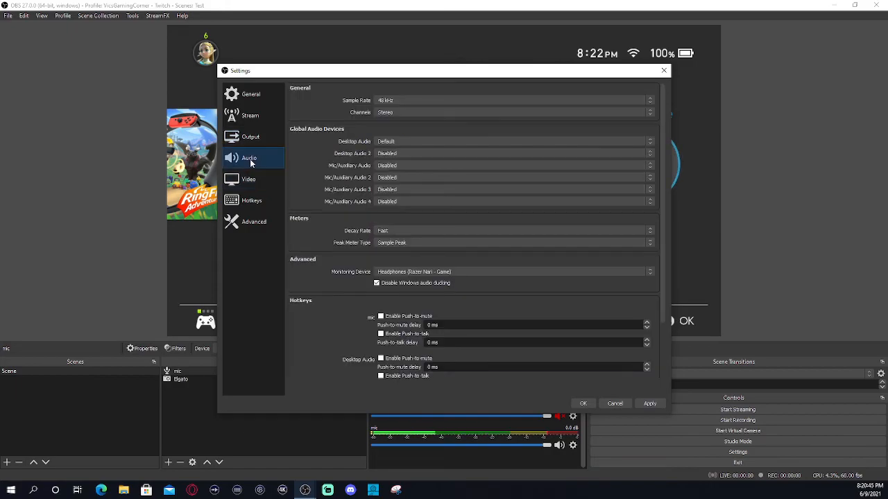
pyautogui.click(387, 102)
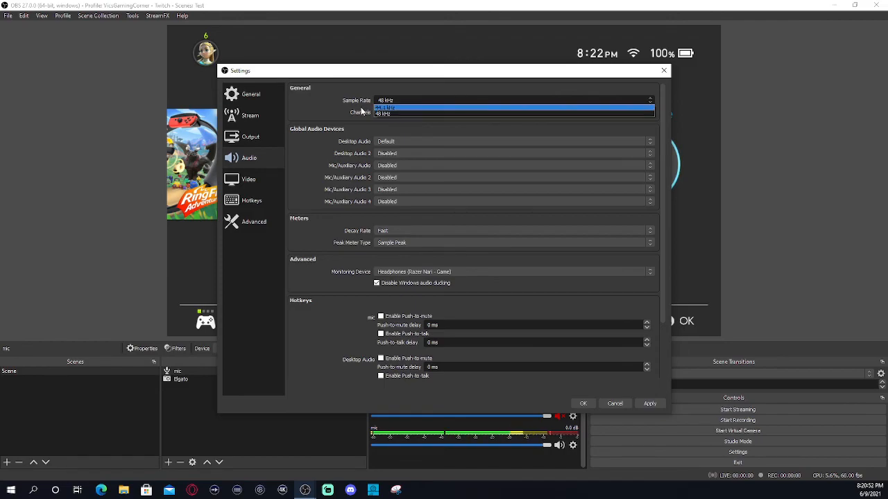
pyautogui.click(318, 100)
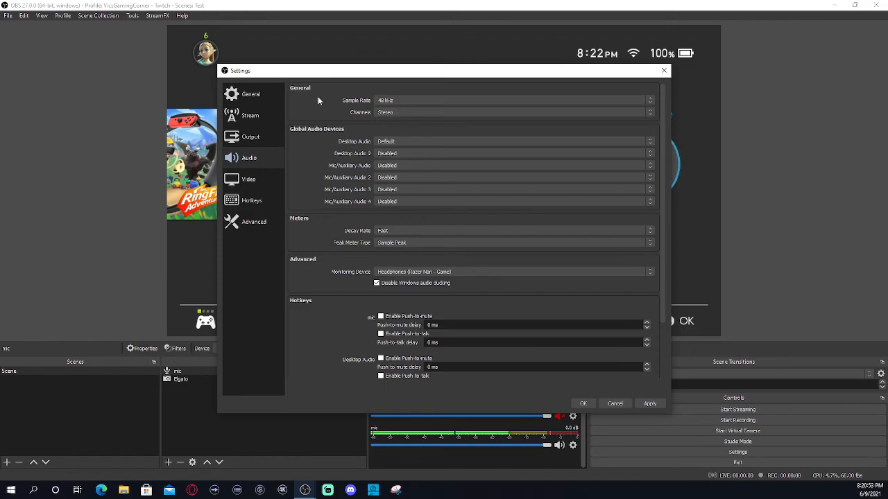
pyautogui.click(375, 102)
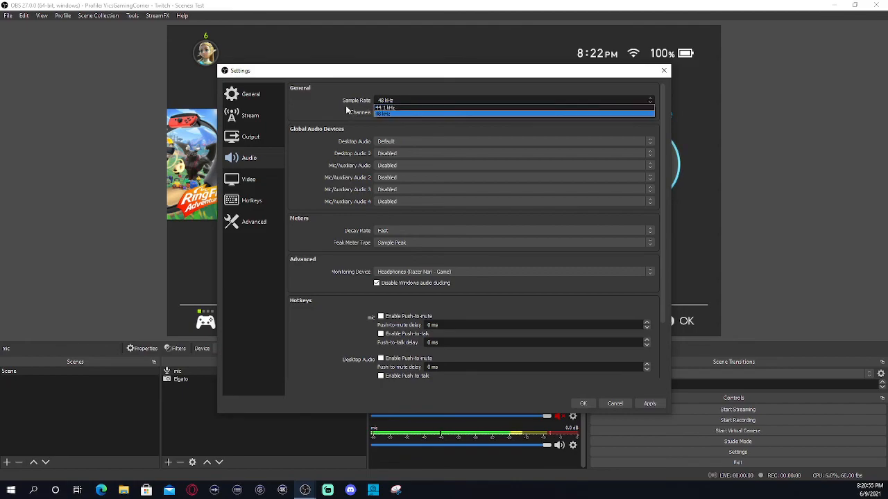
pyautogui.click(346, 109)
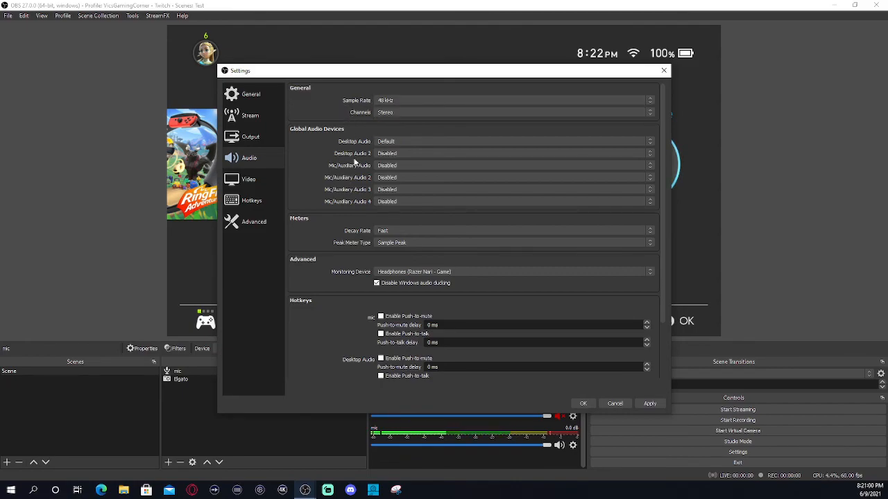
pyautogui.click(389, 143)
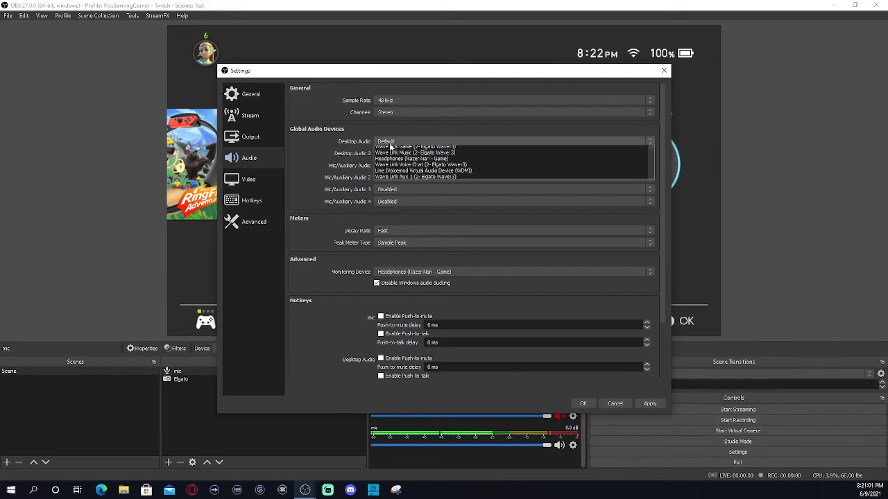
pyautogui.click(396, 153)
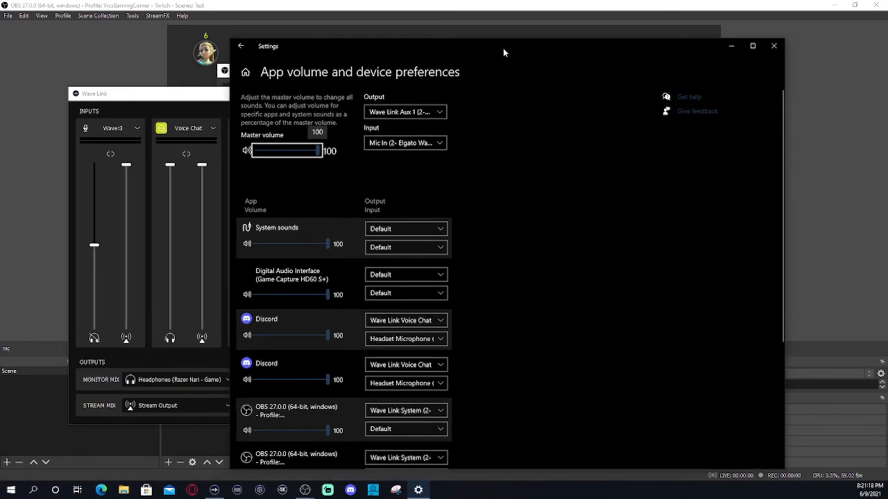
# Examine the per-app audio routing in the Windows volume preferences and the Wave Link mixer, closing both to return to OBS.
pyautogui.scroll(-5, 312, 278)
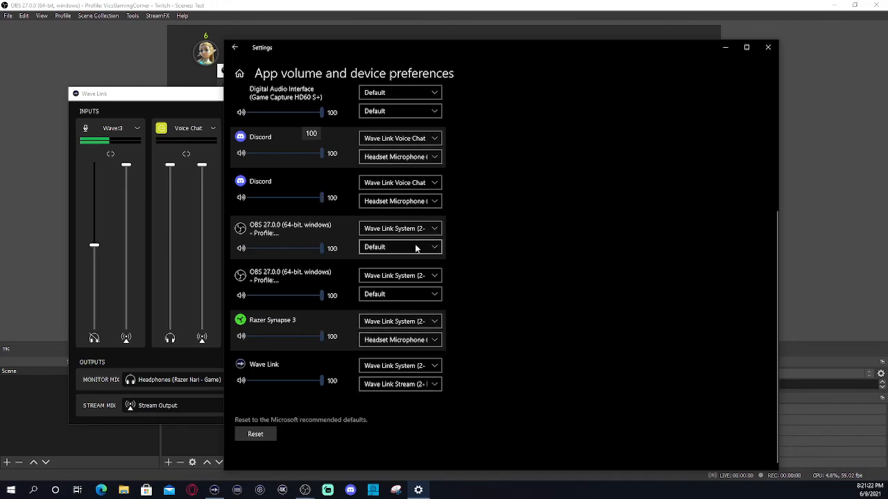
pyautogui.scroll(3, 415, 249)
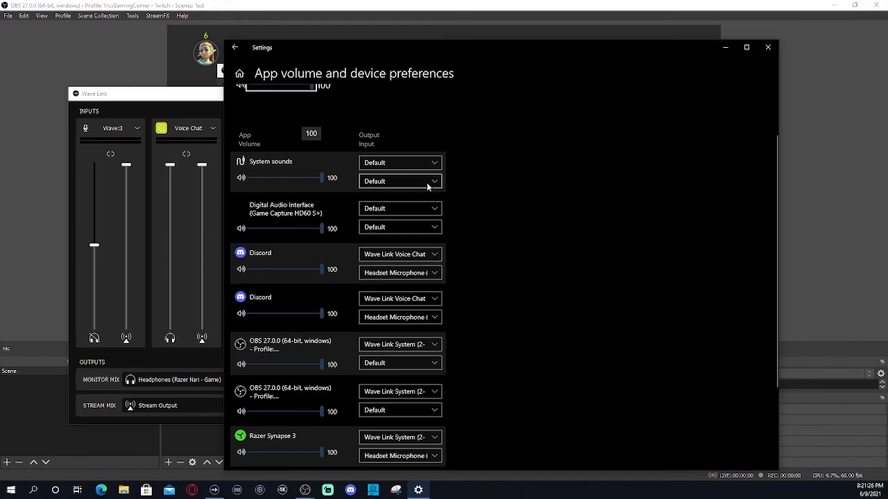
pyautogui.click(766, 49)
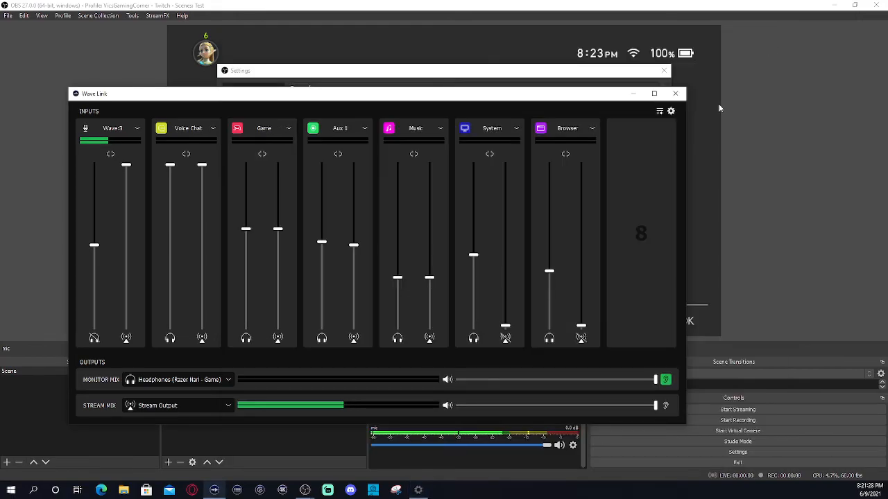
pyautogui.click(675, 93)
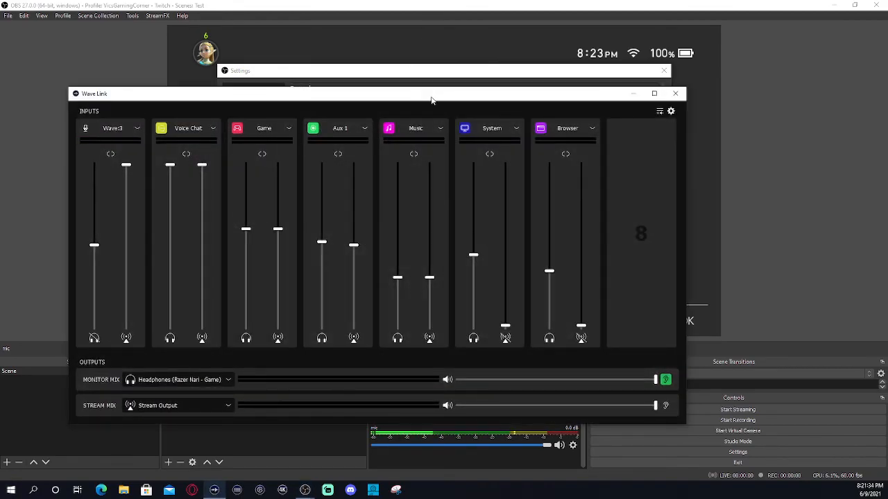
pyautogui.moveTo(430, 97); pyautogui.dragTo(0, 149)
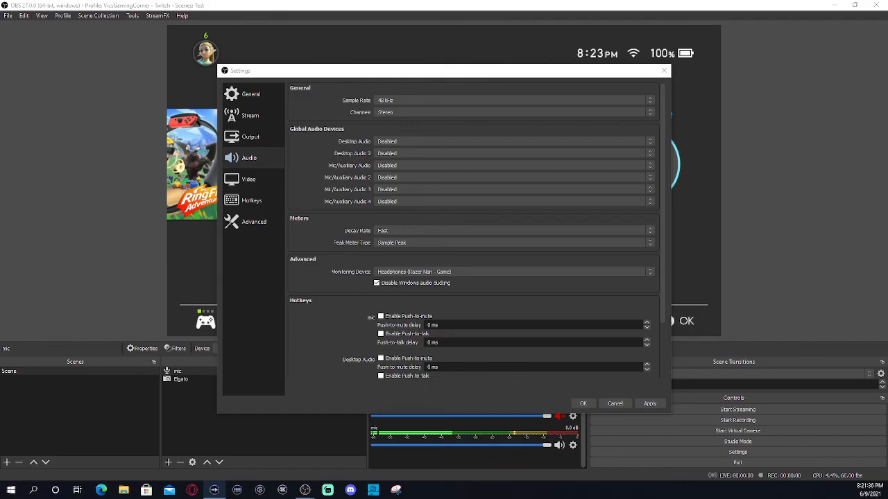
pyautogui.press('super+i')
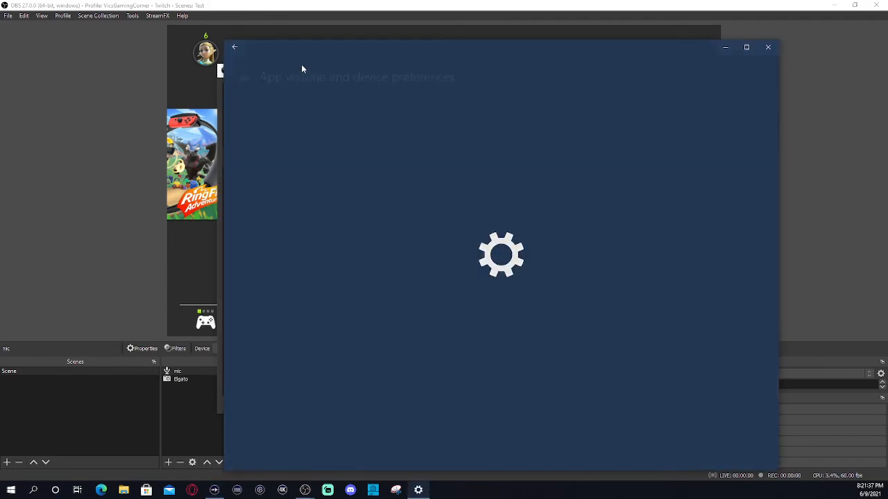
pyautogui.hotkey('alt', 'F4')
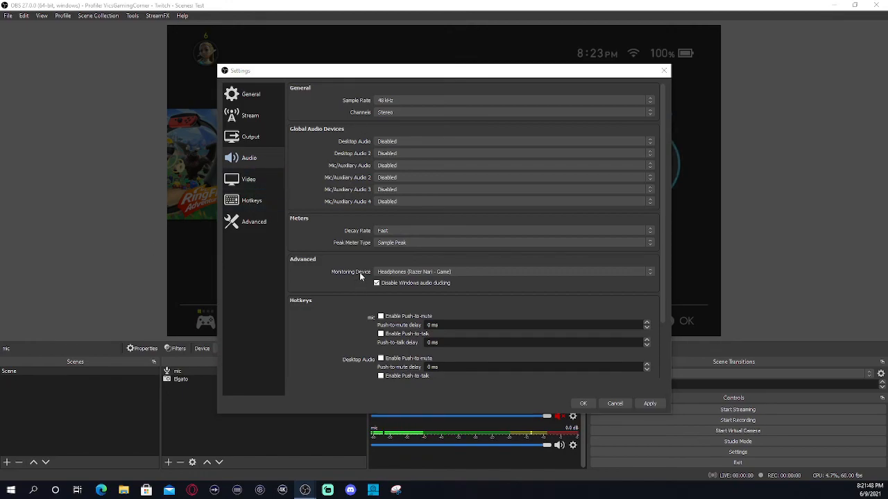
# Set the Mic/Auxiliary Audio device to Wave Link Stream (2- Elgato Wave:3).
pyautogui.scroll(-1, 359, 272)
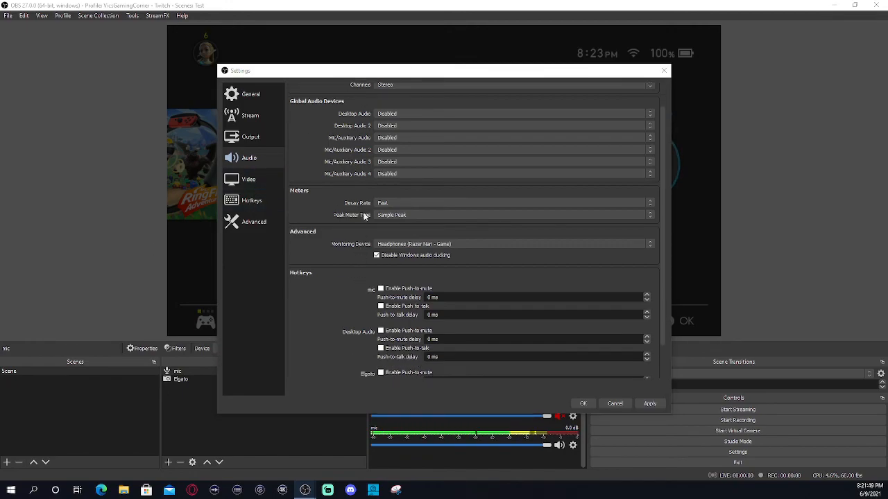
pyautogui.click(401, 138)
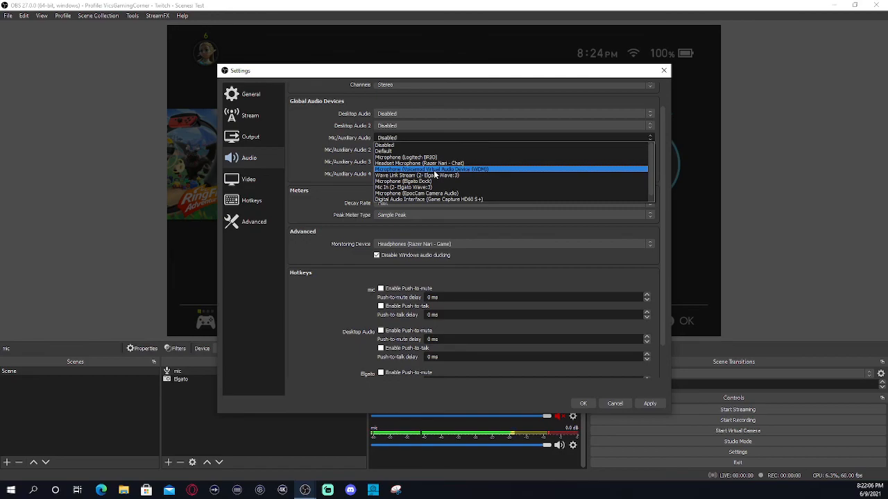
pyautogui.click(418, 176)
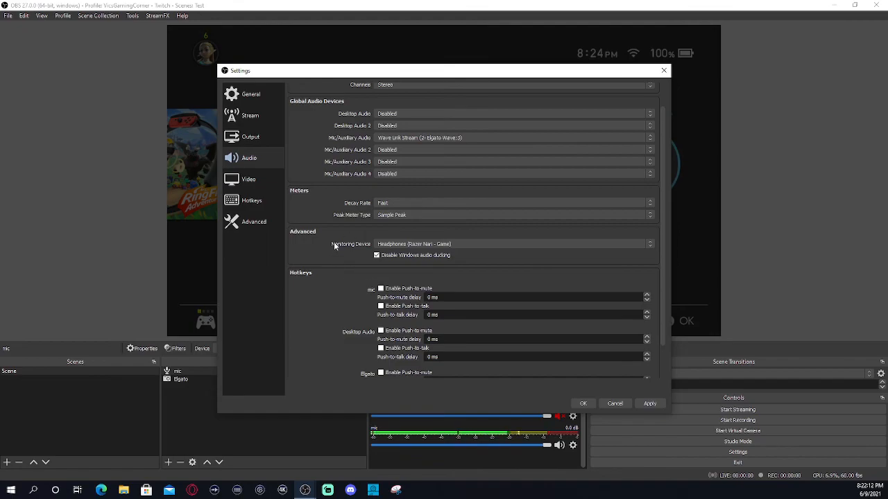
# Review the available Monitoring Device choices in the advanced audio settings, keeping Headphones (Razer Nari - Game).
pyautogui.scroll(-2, 333, 284)
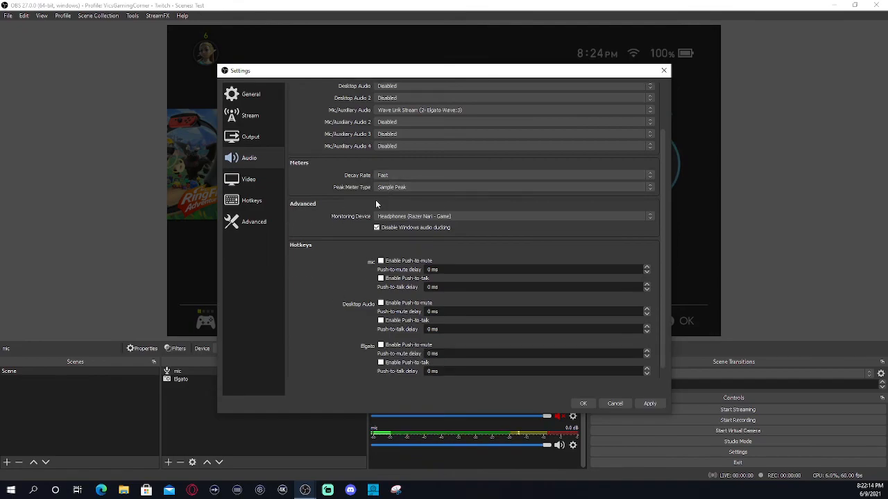
pyautogui.scroll(-1, 376, 205)
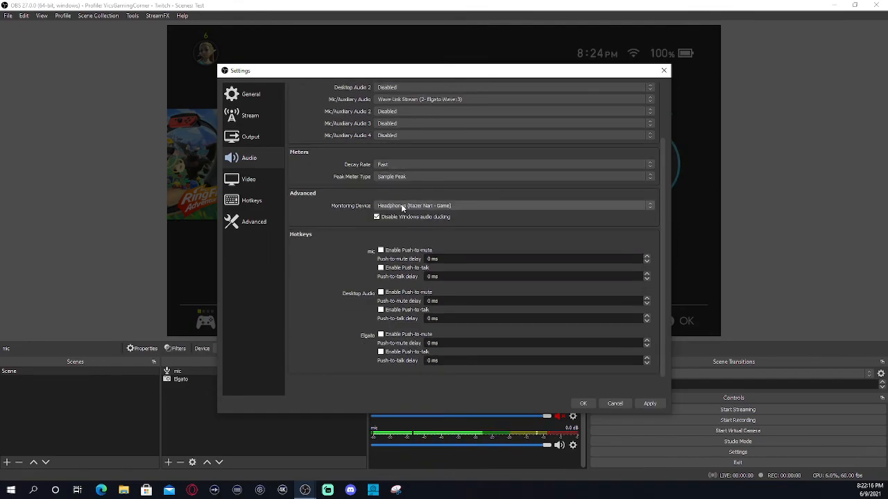
pyautogui.click(402, 206)
pyautogui.click(400, 248)
pyautogui.click(442, 207)
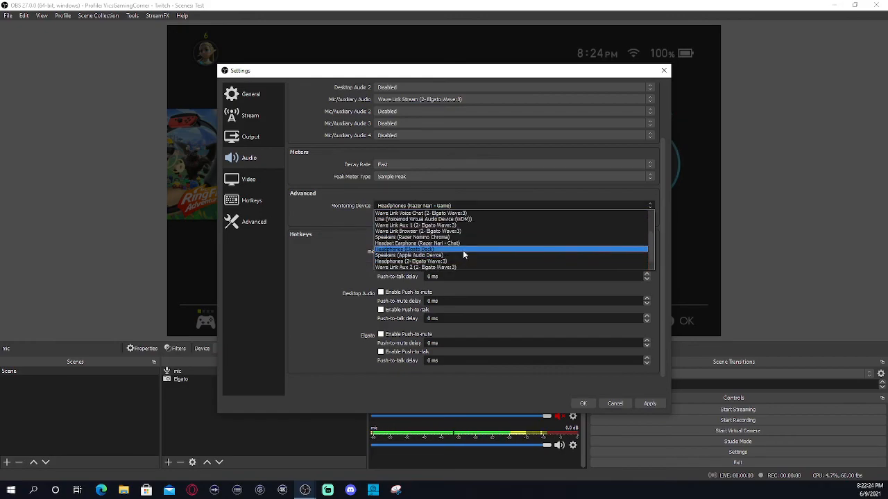
pyautogui.scroll(-1, 468, 242)
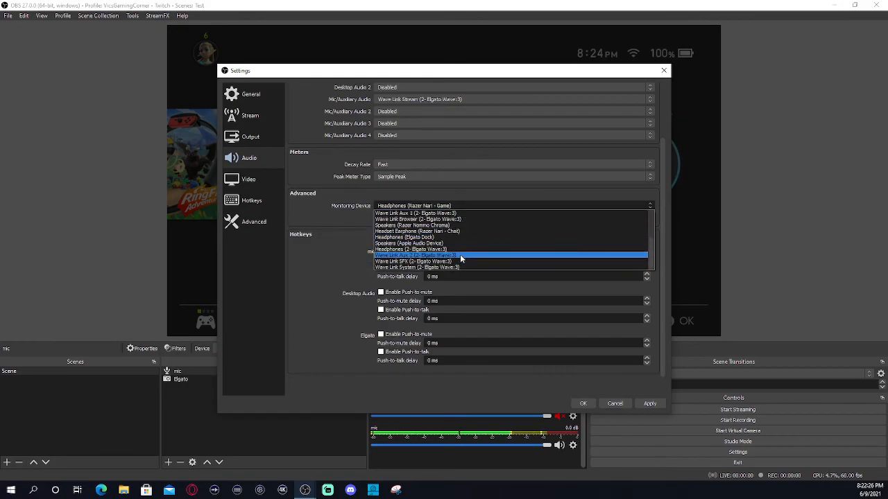
pyautogui.scroll(3, 460, 254)
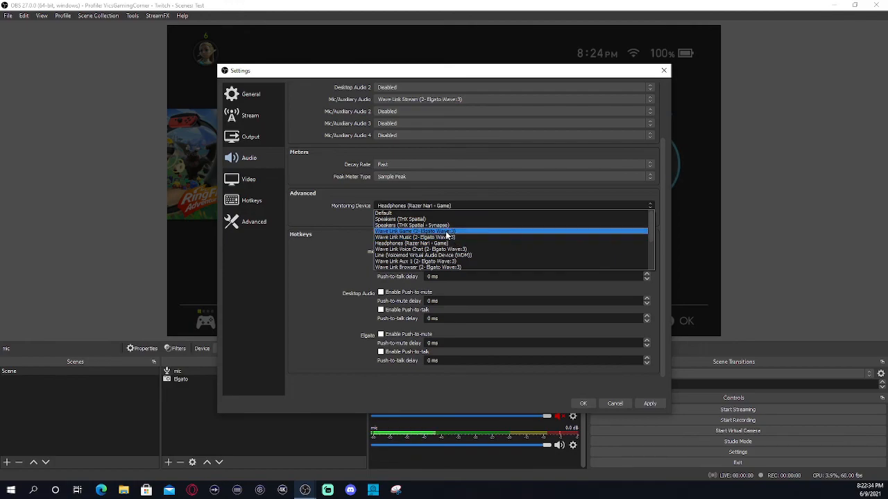
pyautogui.scroll(-3, 448, 236)
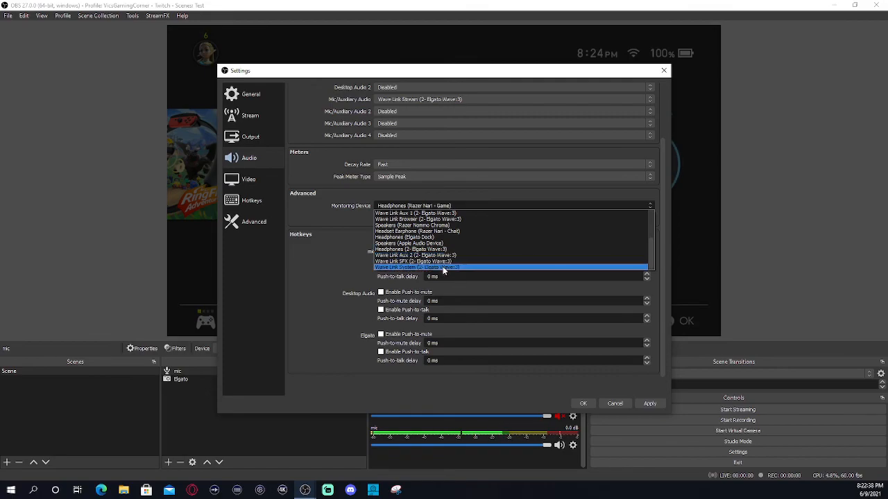
pyautogui.scroll(3, 444, 260)
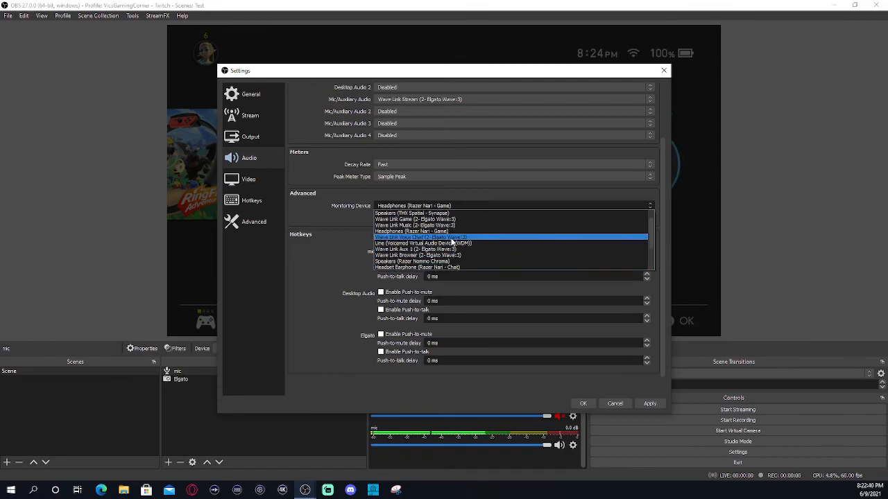
pyautogui.click(322, 252)
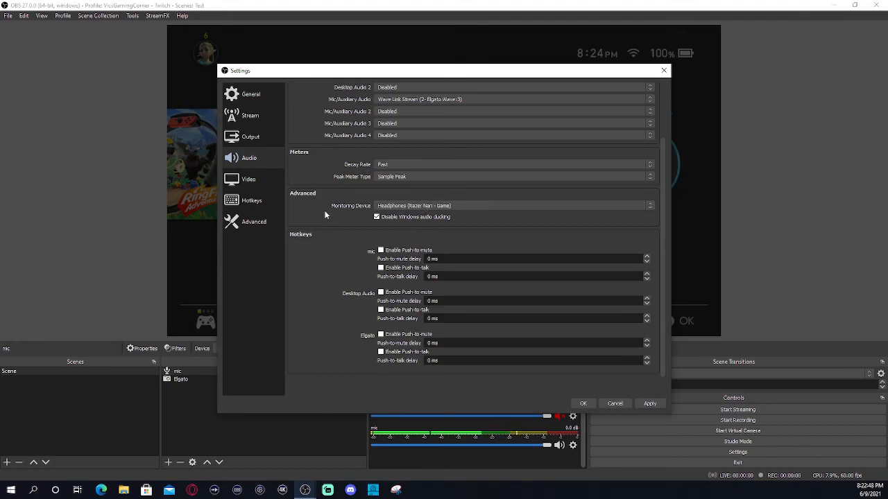
pyautogui.click(415, 207)
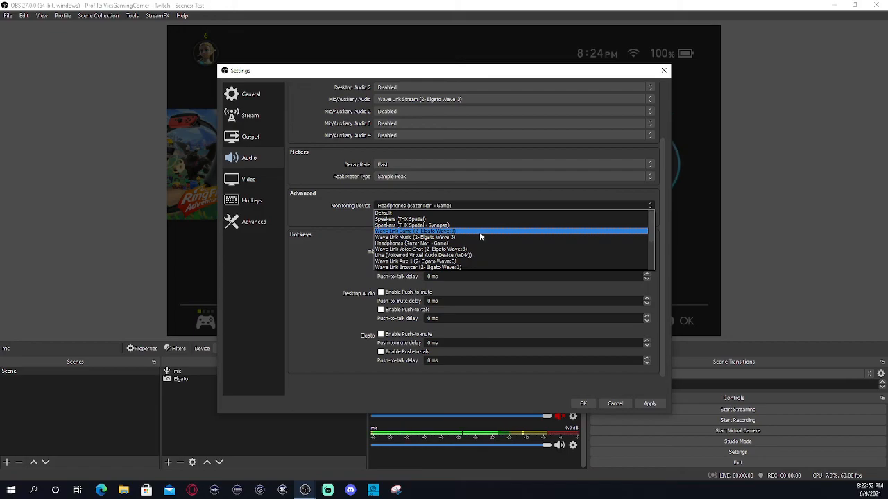
pyautogui.scroll(-2, 460, 258)
pyautogui.scroll(-1, 460, 264)
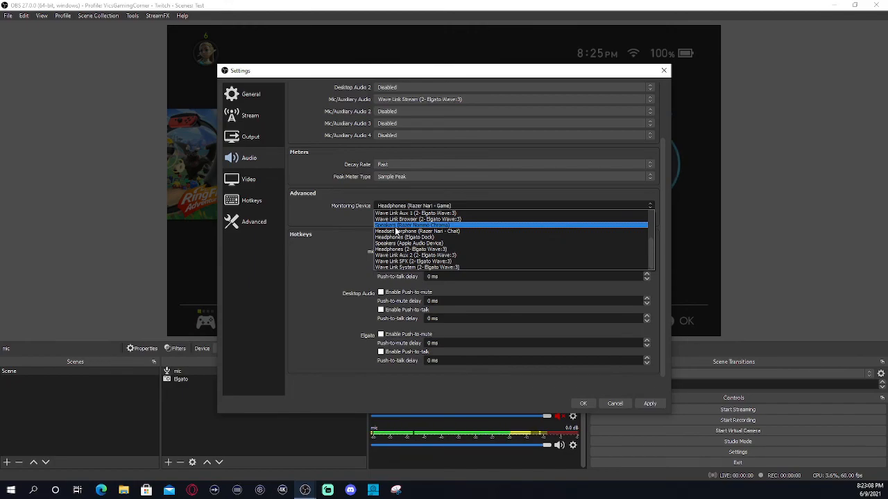
pyautogui.scroll(2, 395, 231)
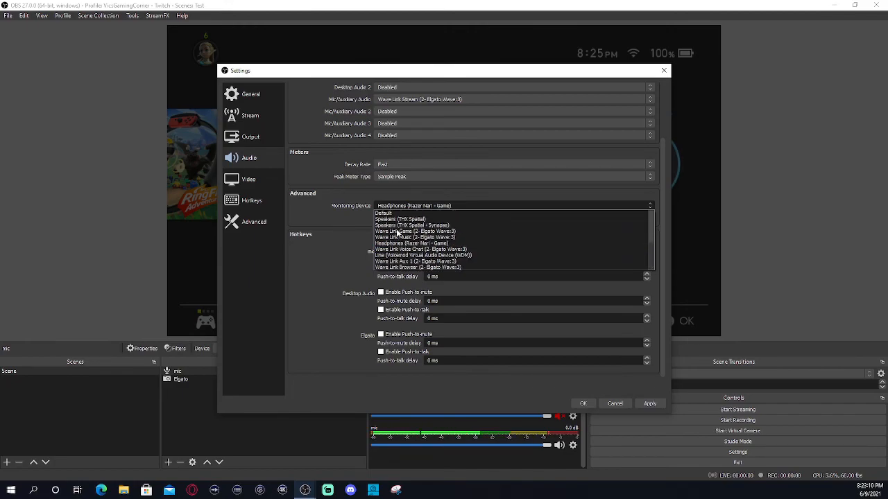
pyautogui.click(400, 232)
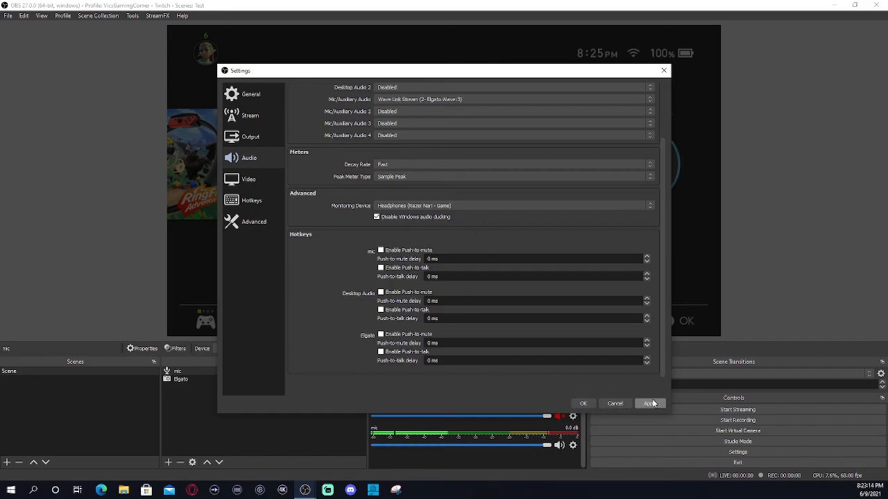
# Check the resolution fields and the Downscale Filter choices in the video settings.
pyautogui.click(250, 180)
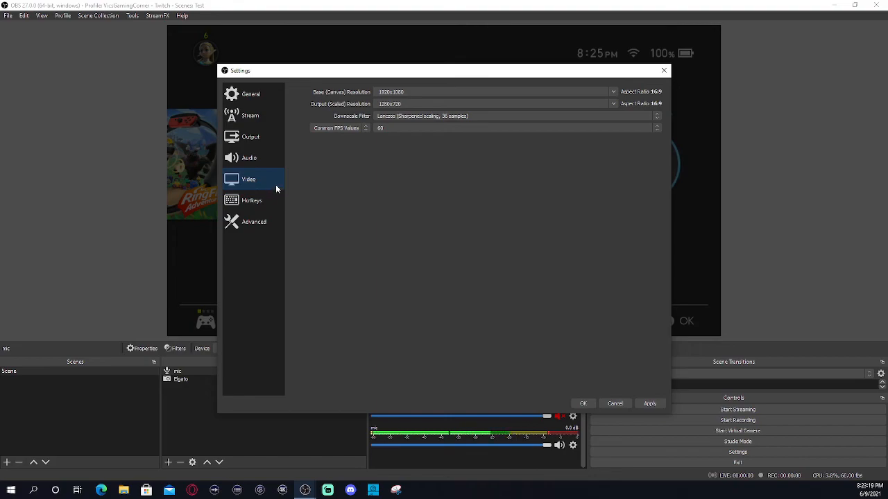
pyautogui.click(396, 118)
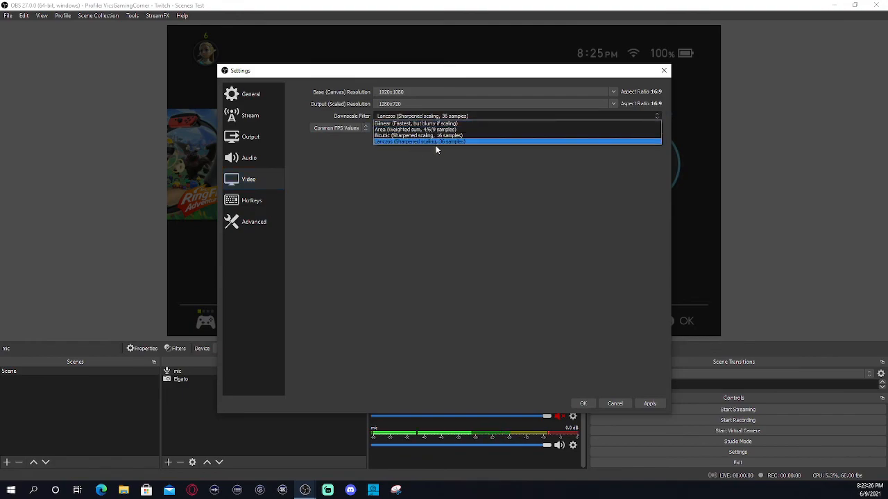
pyautogui.click(385, 173)
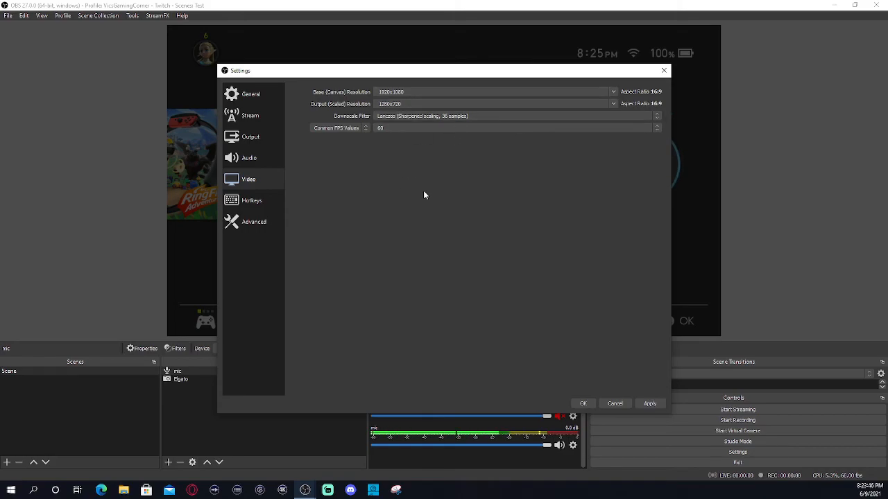
# Look through the hotkey assignments for streaming, recording, scenes and audio sources.
pyautogui.click(252, 201)
pyautogui.scroll(-8, 322, 198)
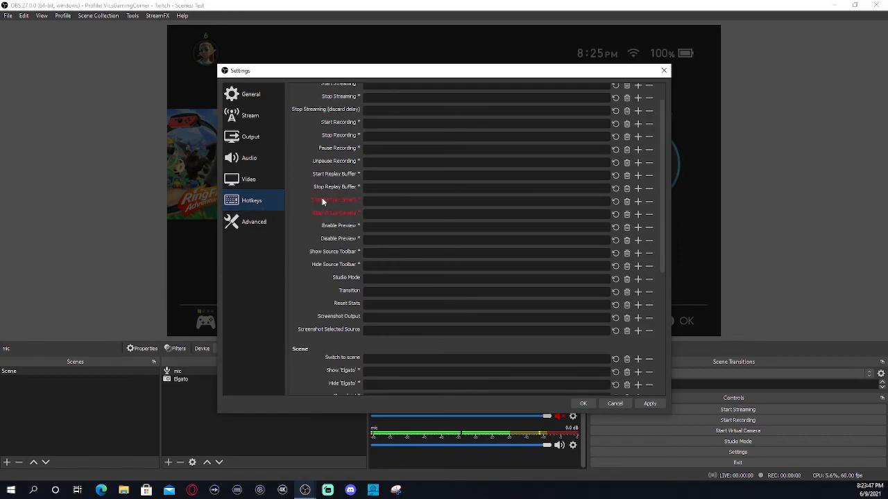
pyautogui.scroll(-1, 356, 333)
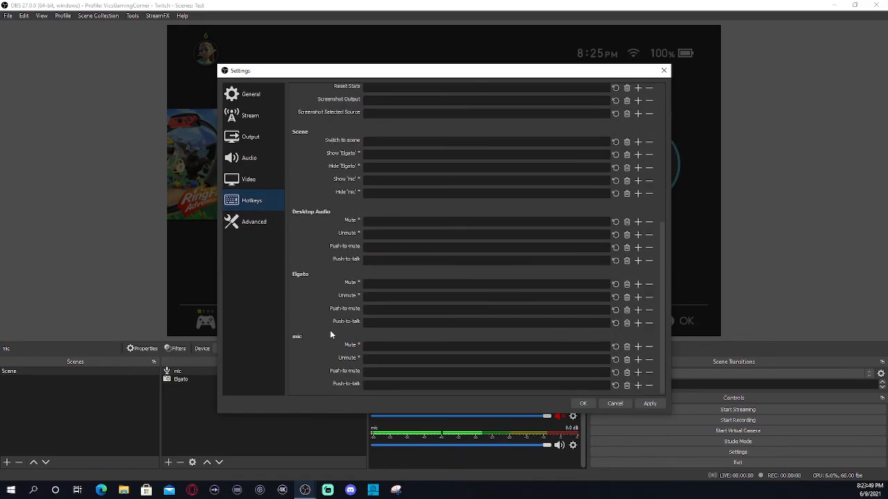
pyautogui.scroll(10, 330, 335)
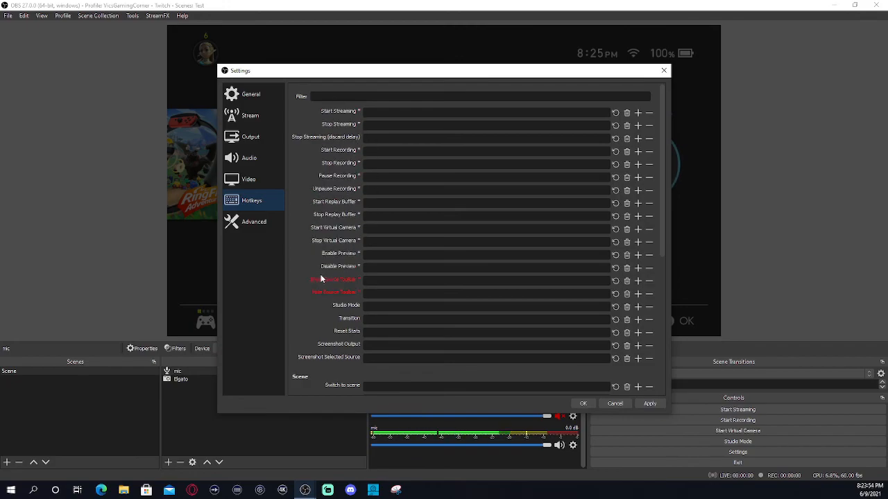
# Check the Process Priority choices in the advanced settings, keeping High.
pyautogui.click(256, 229)
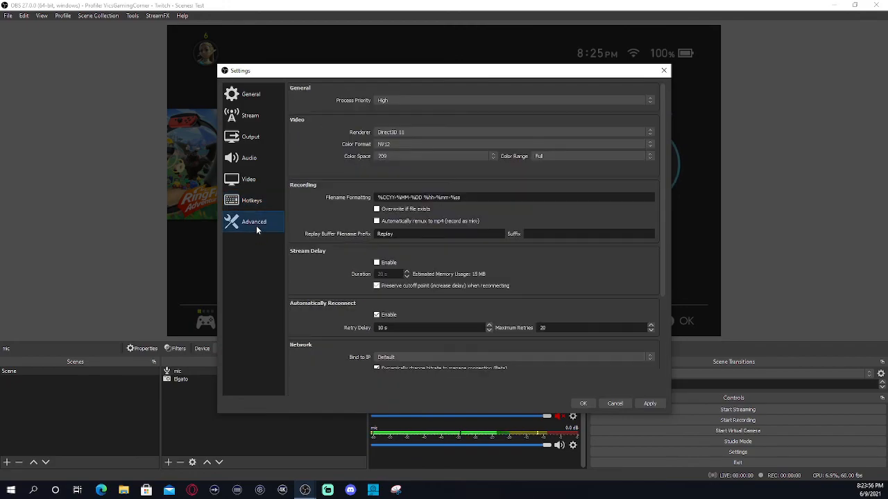
pyautogui.click(398, 100)
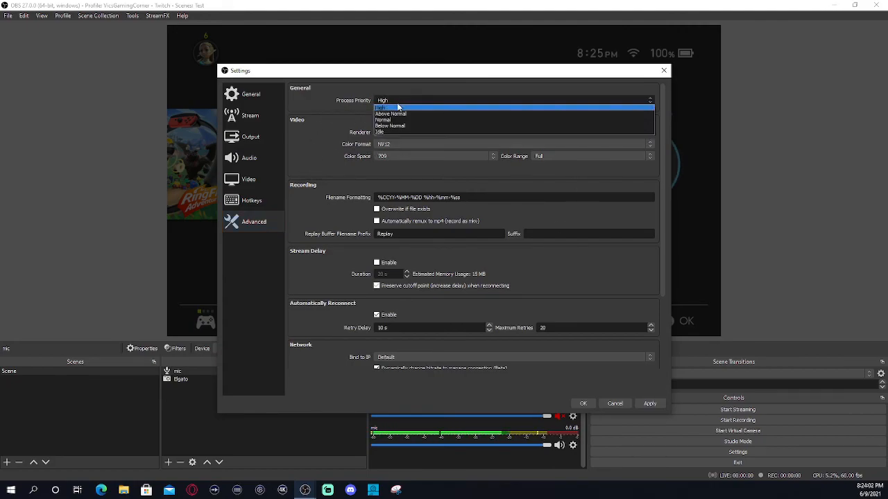
pyautogui.click(354, 106)
# Set the Color Format to NV12 and the Color Space to 709 in the advanced video settings.
pyautogui.scroll(-2, 424, 127)
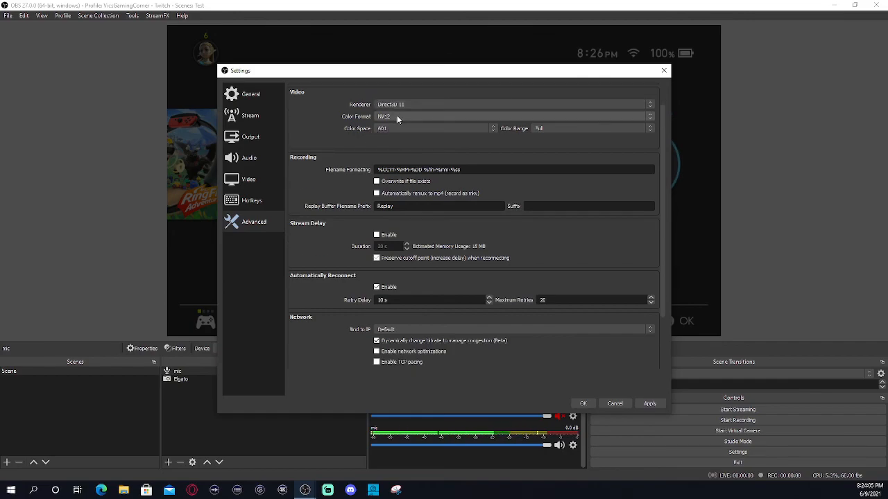
pyautogui.click(396, 129)
pyautogui.click(387, 142)
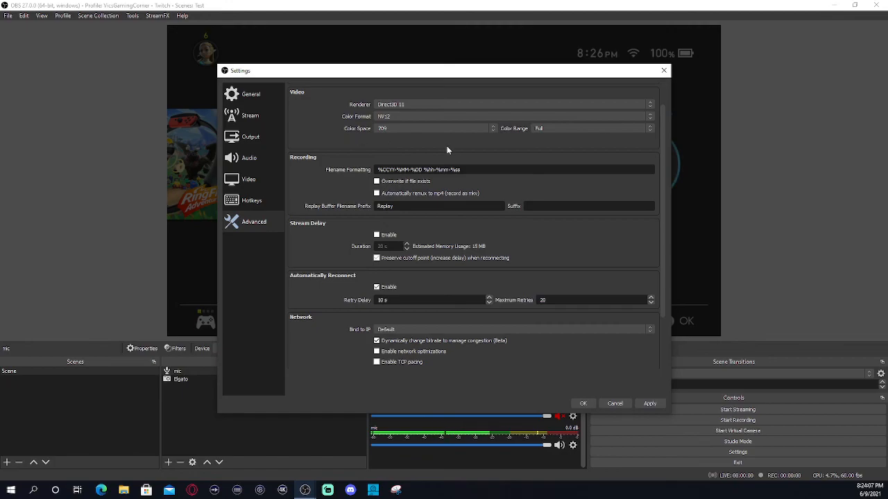
pyautogui.click(398, 118)
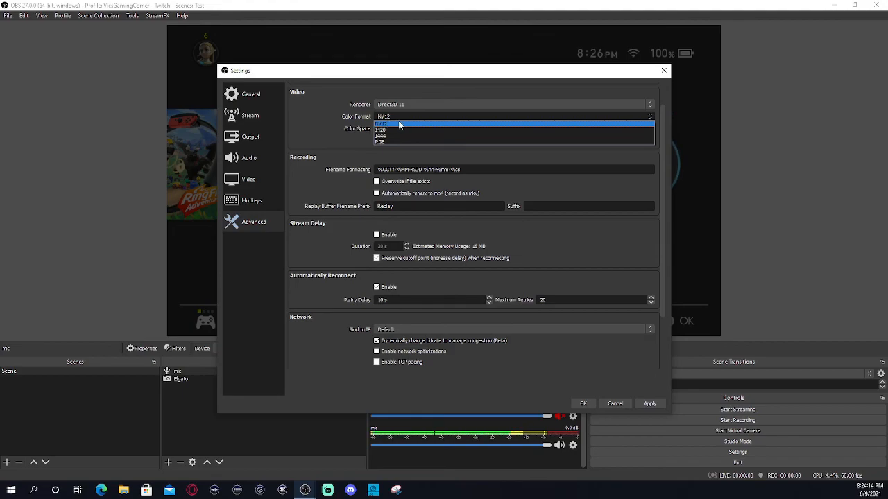
pyautogui.click(399, 123)
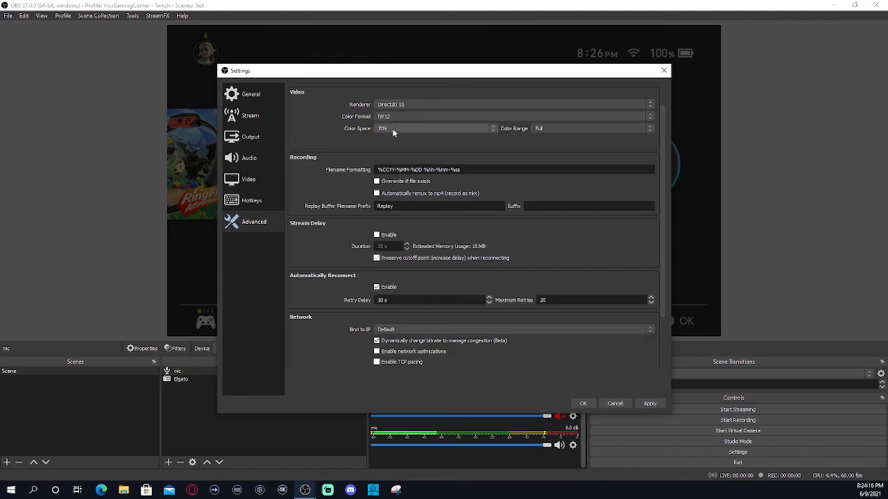
pyautogui.click(393, 131)
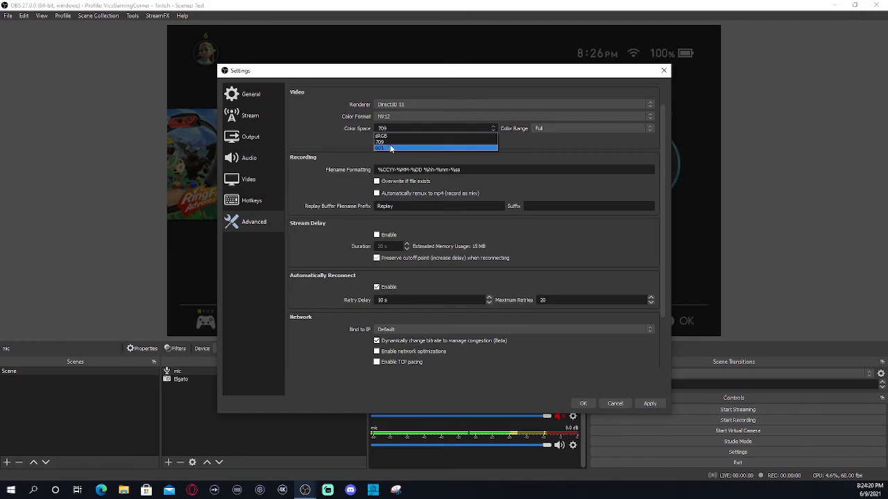
pyautogui.click(385, 141)
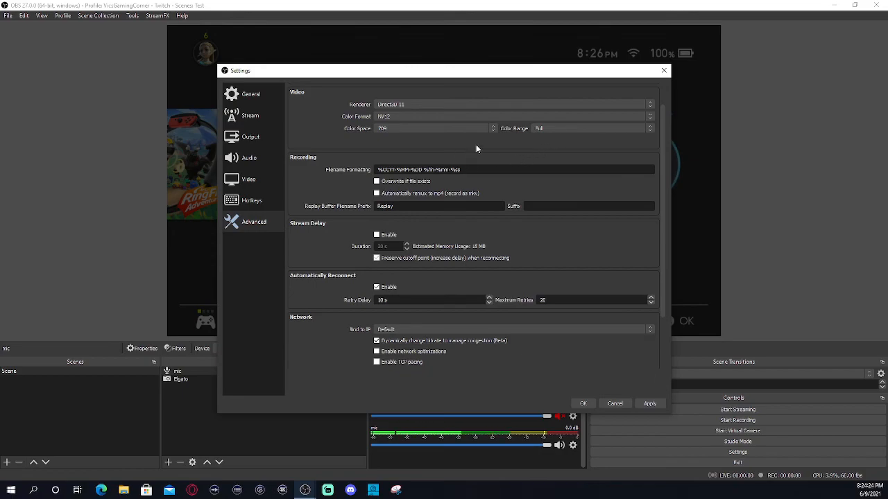
# Review the remaining advanced settings from recording to network, and check the Hotkey Focus Behavior choices, keeping Never disable hotkeys.
pyautogui.scroll(-1, 506, 151)
pyautogui.scroll(1, 506, 149)
pyautogui.scroll(-1, 352, 186)
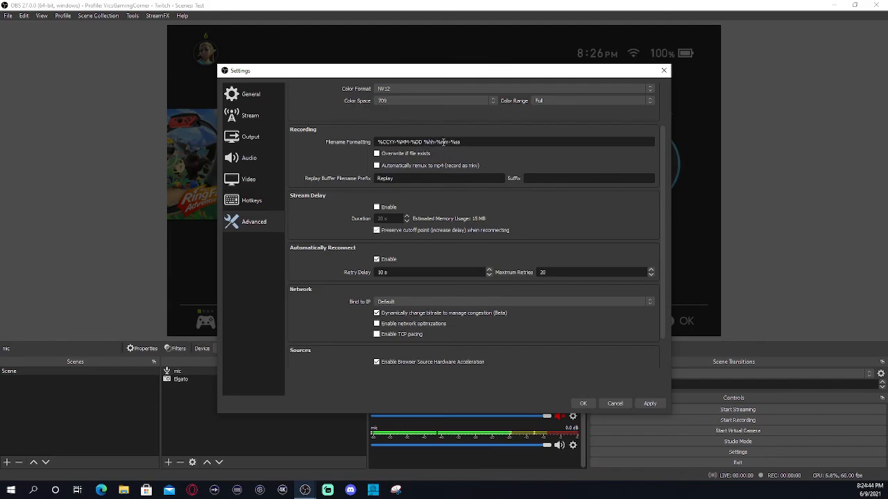
pyautogui.scroll(-1, 328, 164)
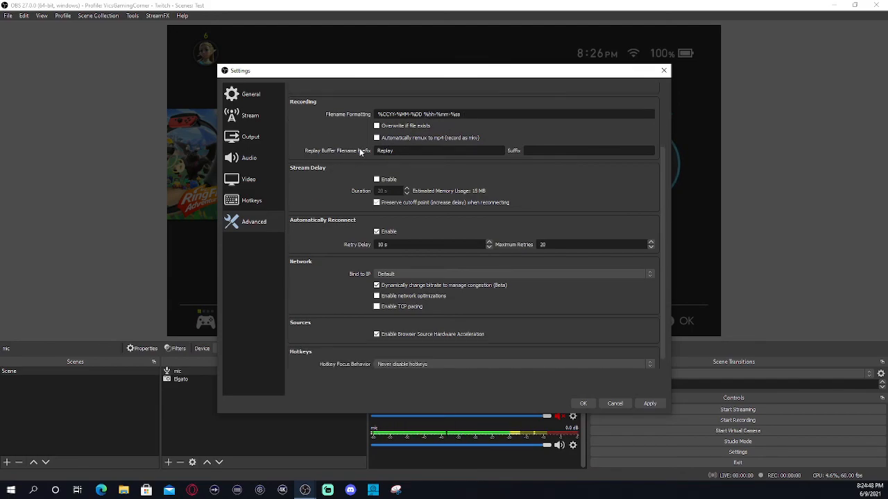
pyautogui.scroll(-1, 354, 163)
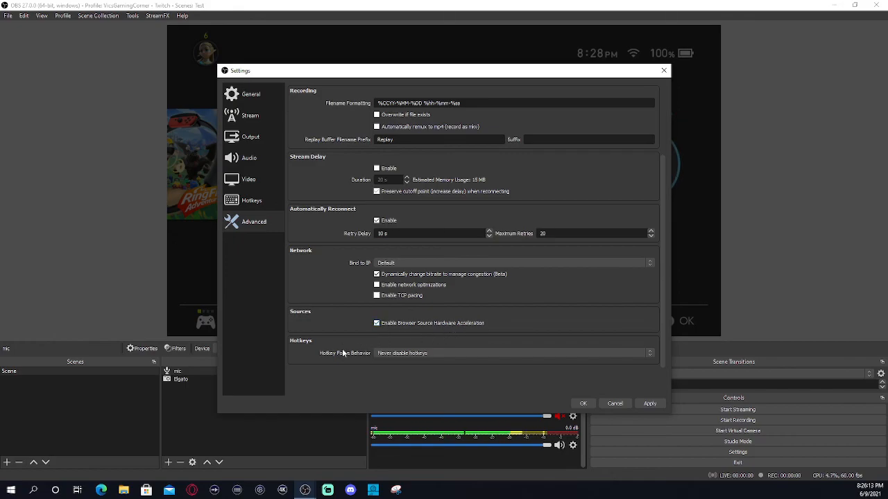
pyautogui.click(408, 356)
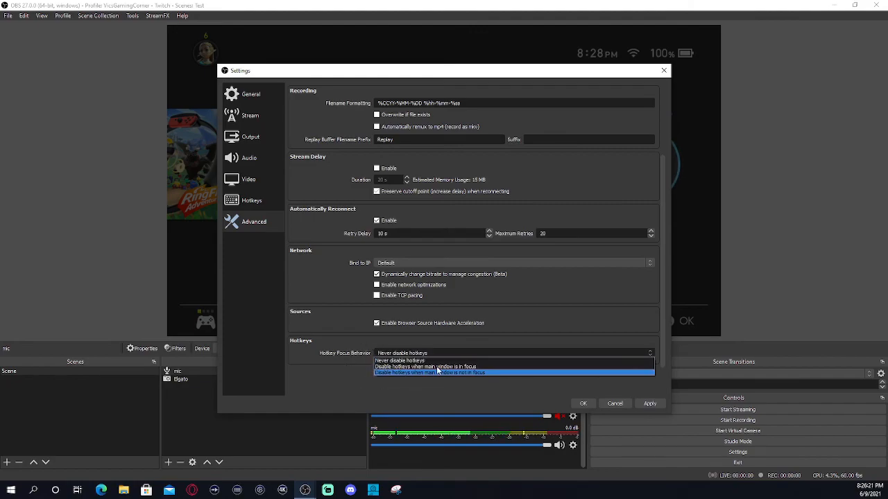
pyautogui.click(541, 360)
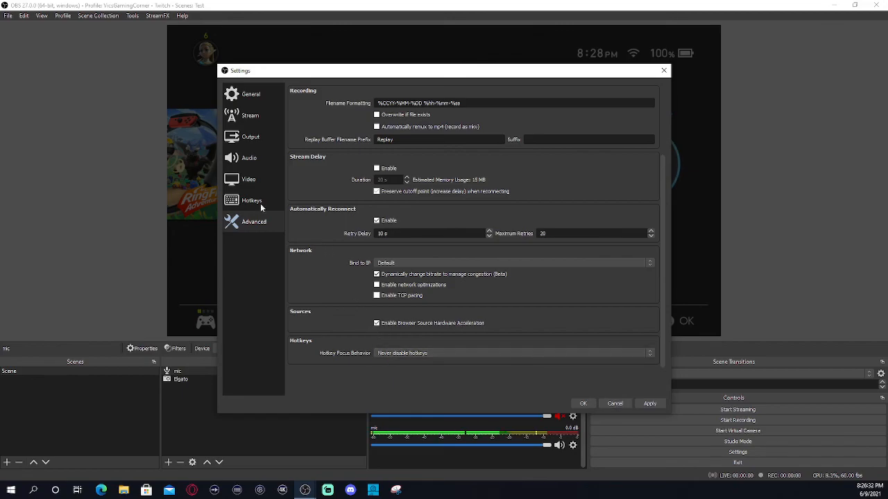
# Open the general settings and try the Acri, Rachni and System interface themes.
pyautogui.click(241, 95)
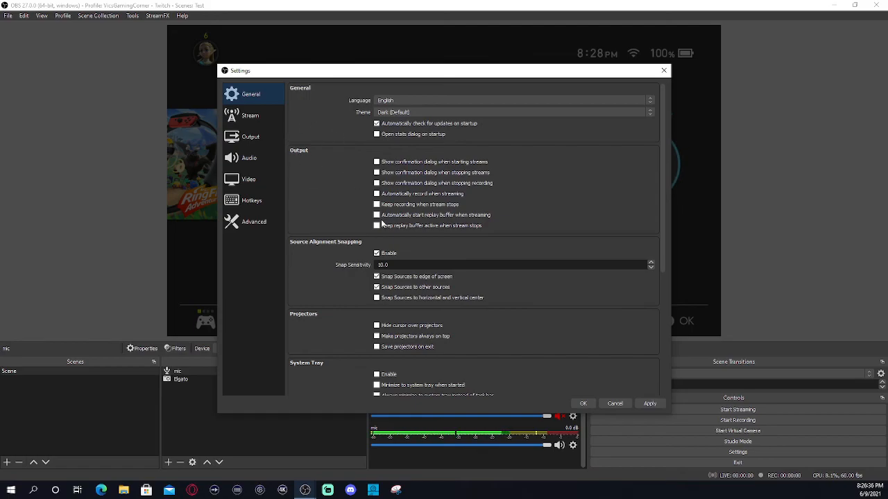
pyautogui.click(396, 113)
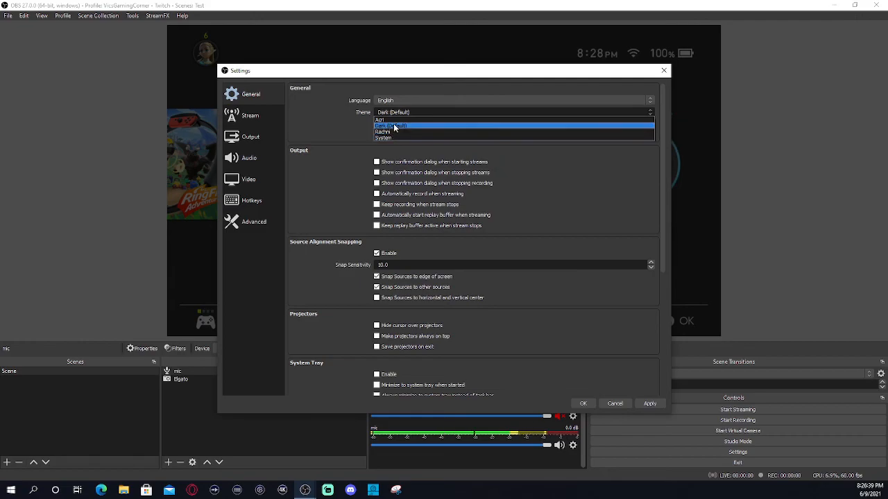
pyautogui.click(394, 126)
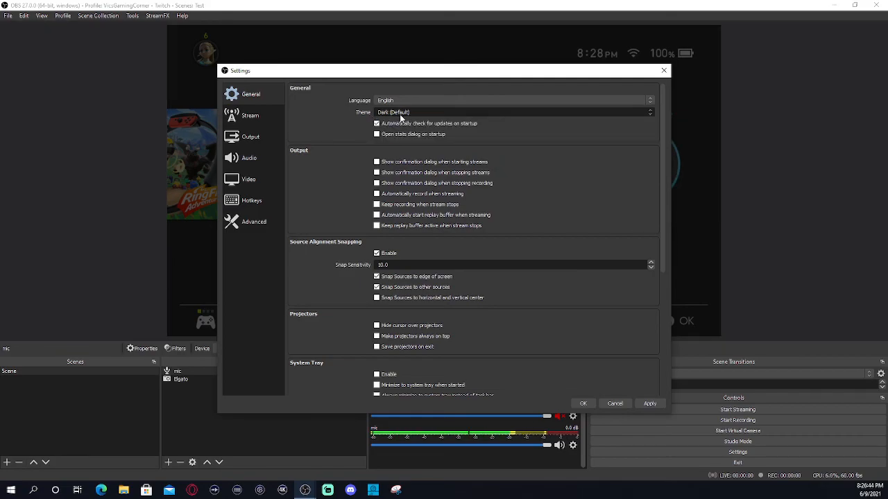
pyautogui.scroll(1, 416, 115)
pyautogui.click(453, 118)
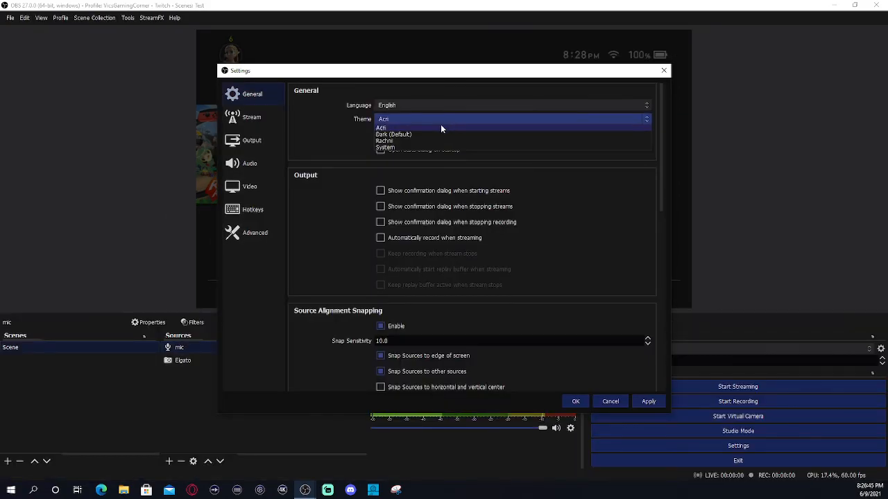
pyautogui.press('Escape')
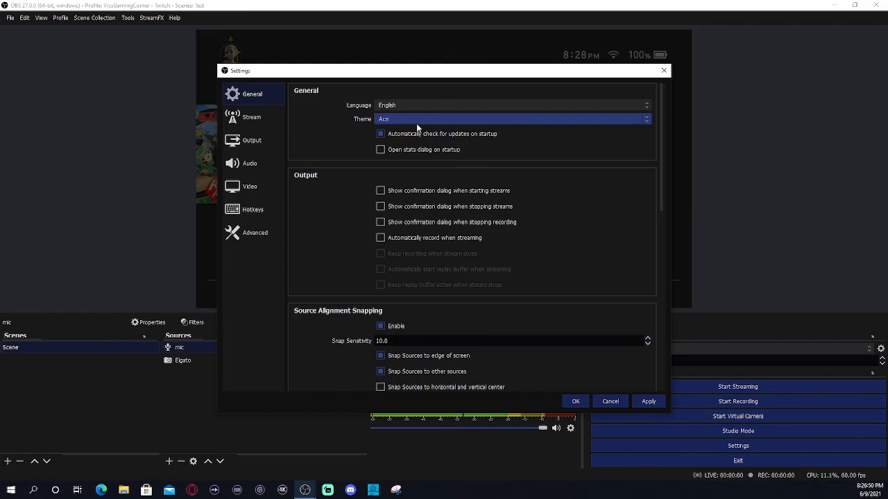
pyautogui.scroll(-2, 417, 121)
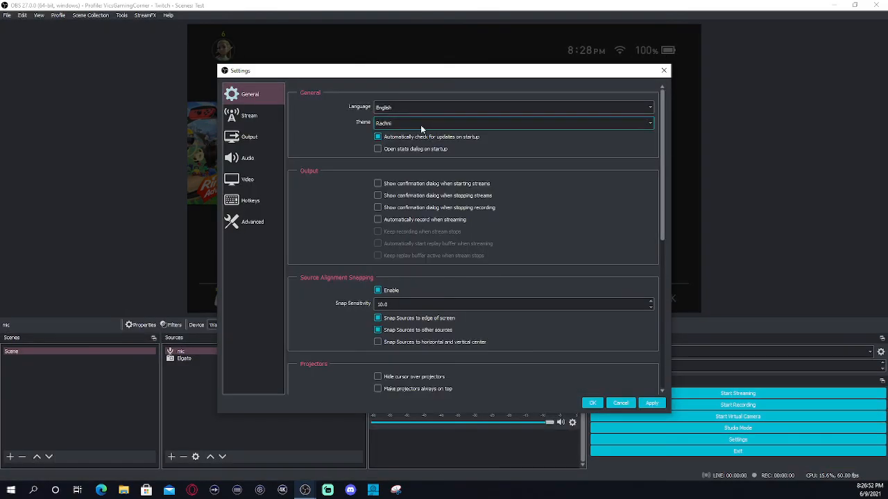
pyautogui.click(421, 124)
pyautogui.click(419, 145)
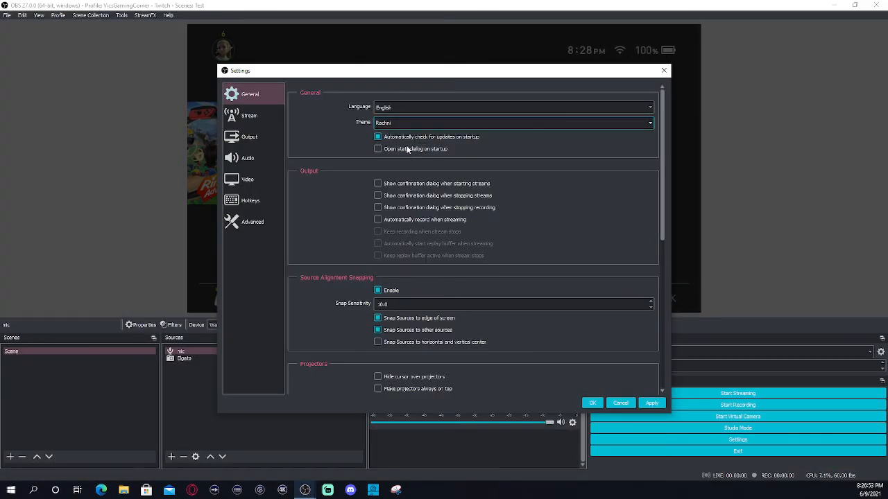
pyautogui.press('Down')
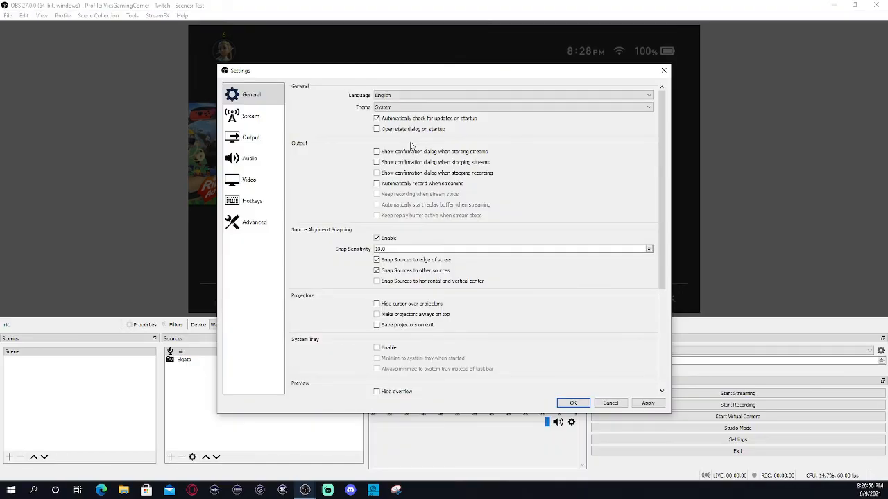
# Set the interface theme back to Dark (Default).
pyautogui.click(405, 108)
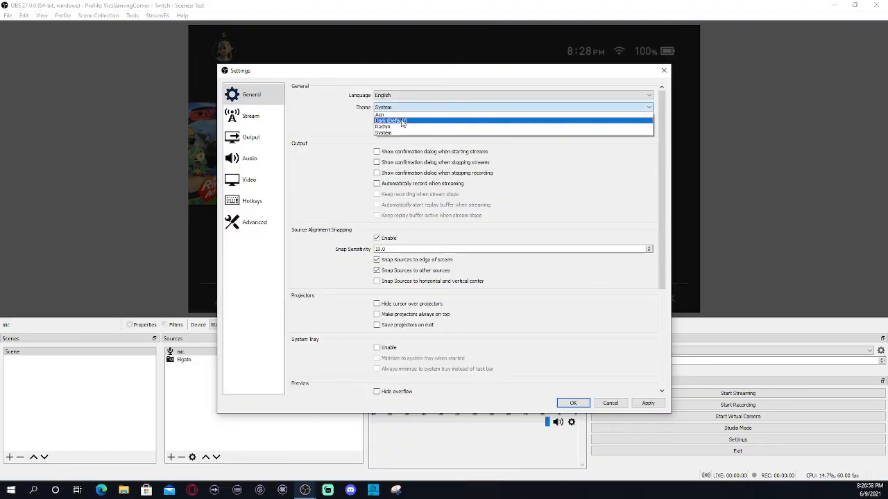
pyautogui.click(338, 153)
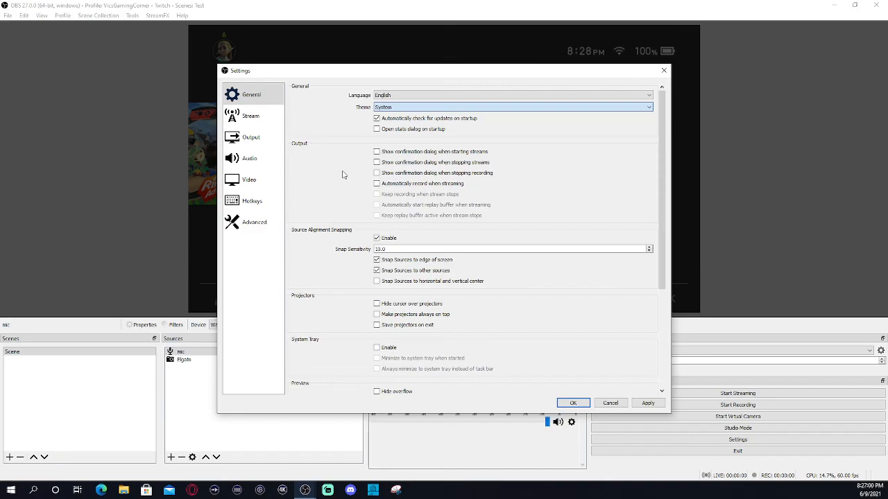
pyautogui.press('Up')
pyautogui.press('Up')
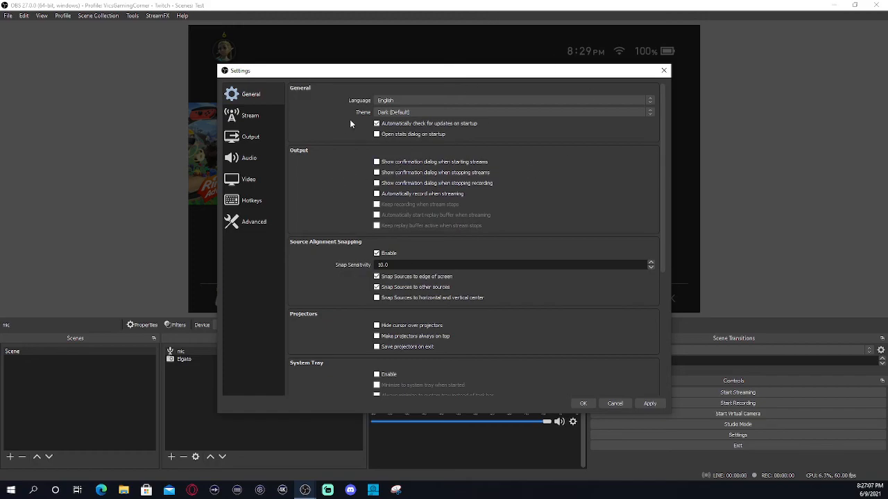
# Review the general settings from the language choices through Multiview, keeping English, and accept the settings.
pyautogui.click(392, 100)
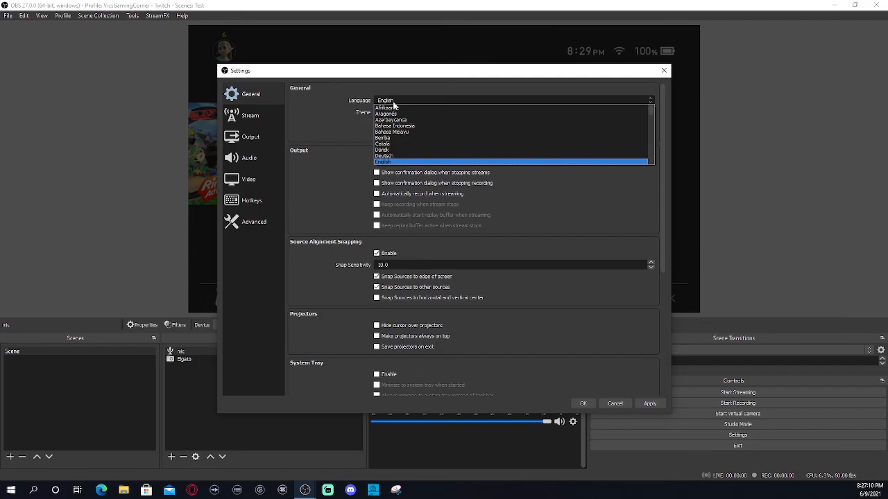
pyautogui.click(342, 134)
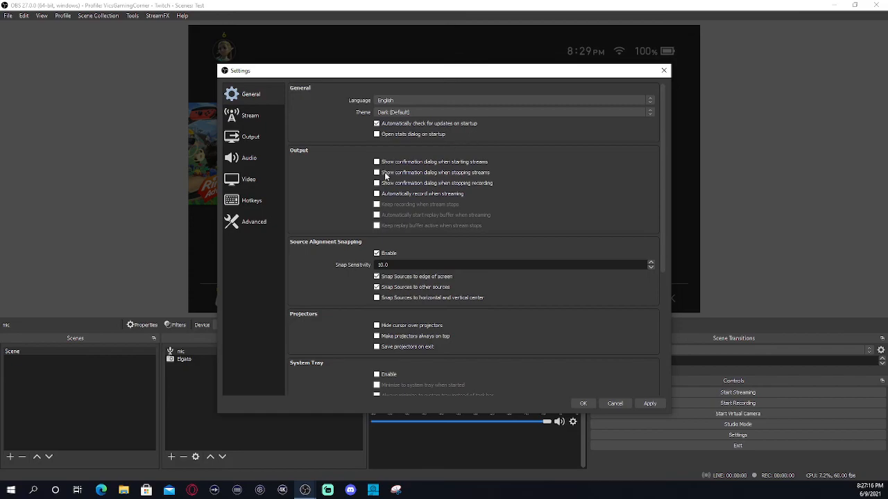
pyautogui.scroll(-1, 311, 202)
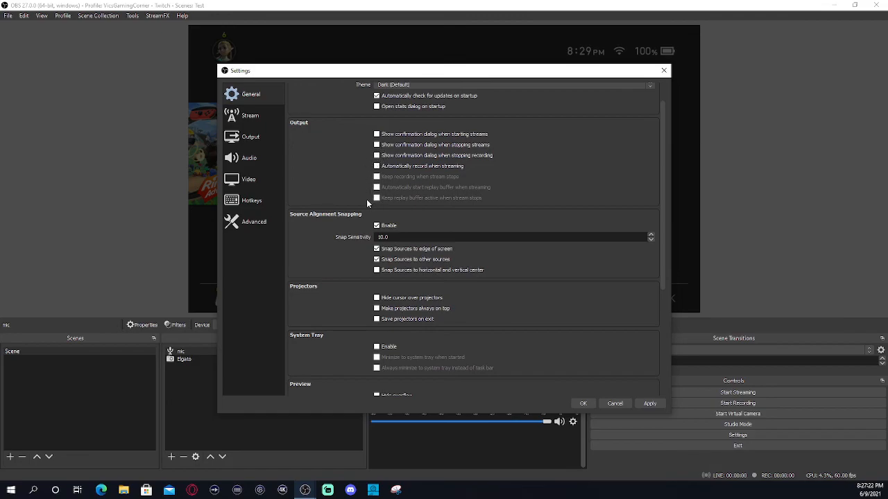
pyautogui.scroll(-1, 341, 248)
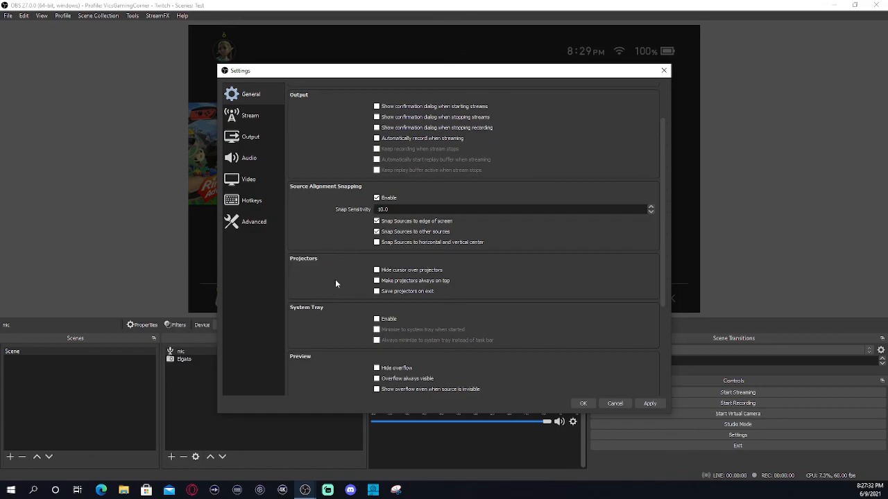
pyautogui.scroll(-1, 341, 278)
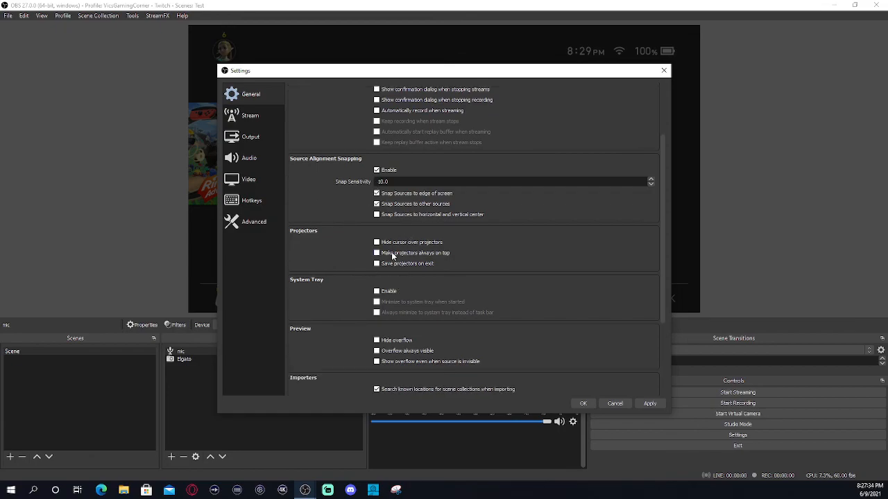
pyautogui.scroll(-1, 354, 286)
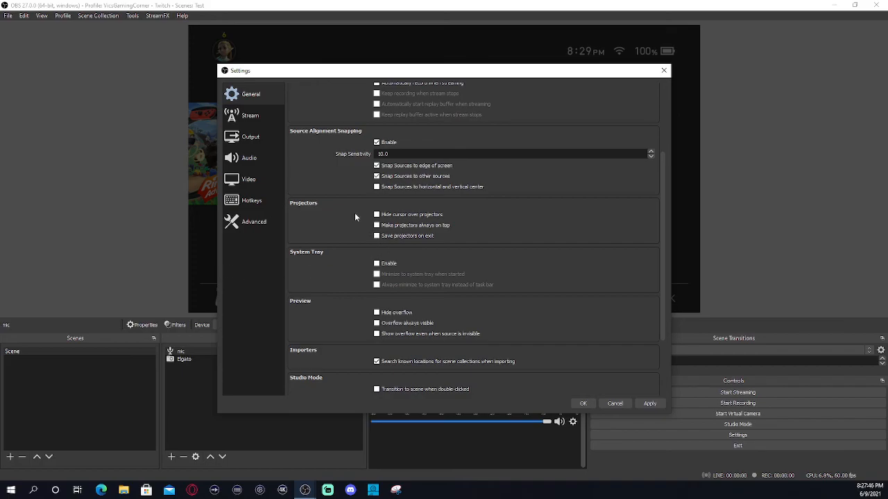
pyautogui.scroll(-2, 351, 222)
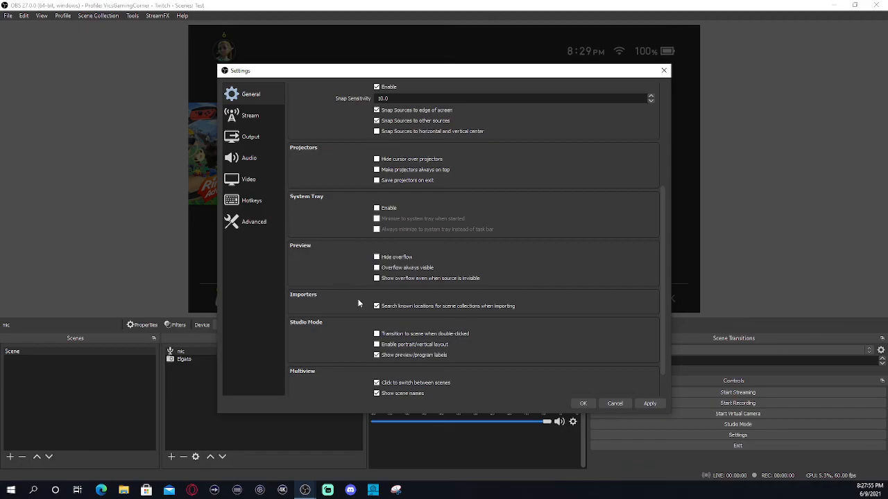
pyautogui.scroll(-1, 363, 306)
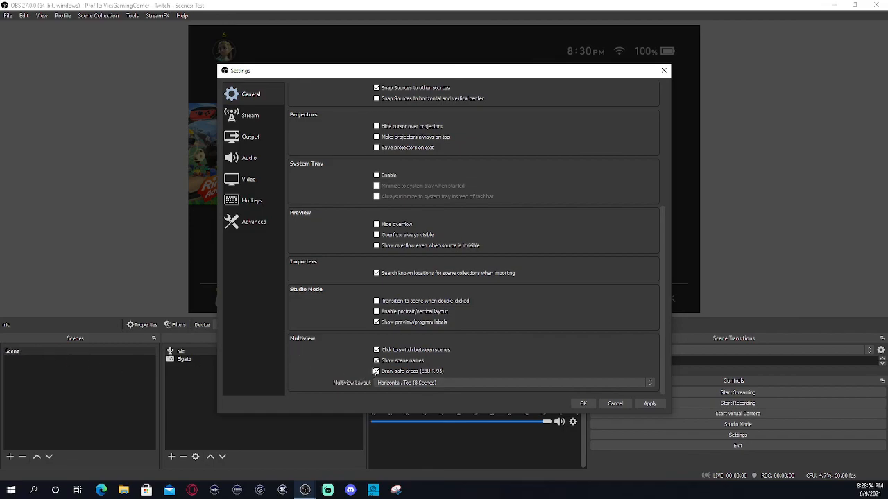
pyautogui.click(583, 403)
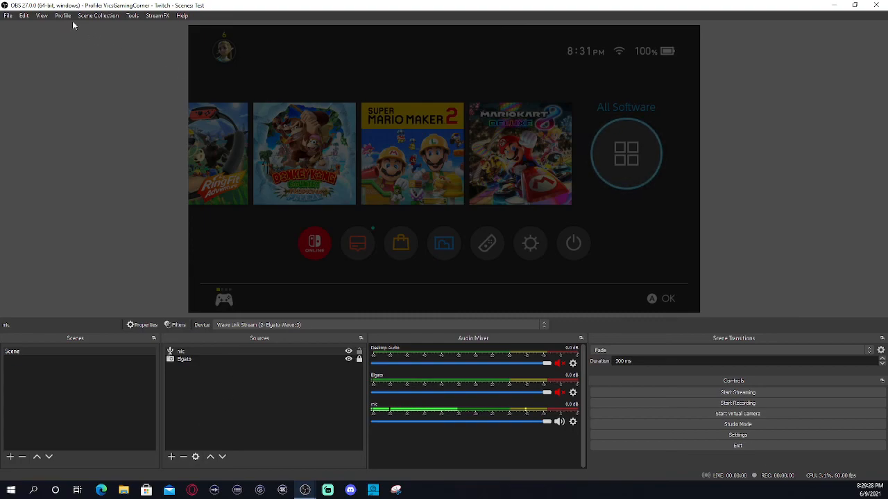
# Switch to the Any scene collection to view the PC Game source's options, and return to the Test collection.
pyautogui.click(95, 17)
pyautogui.moveTo(63, 16)
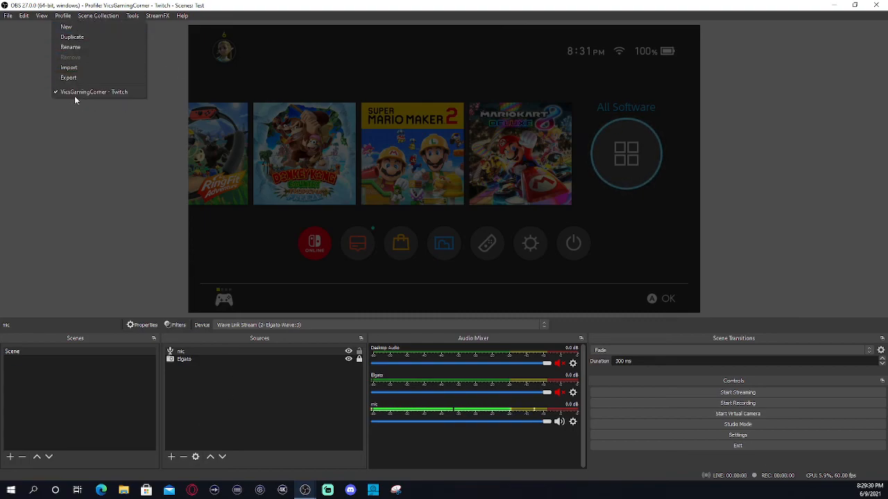
pyautogui.moveTo(91, 16)
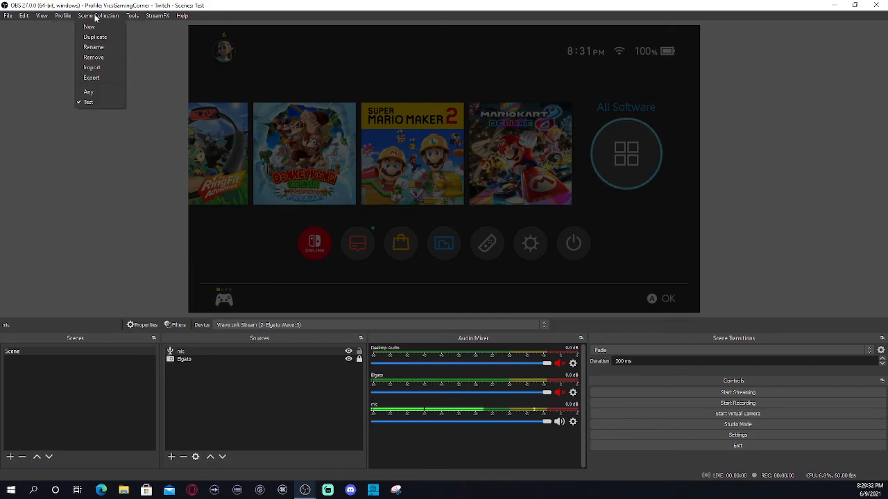
pyautogui.click(100, 91)
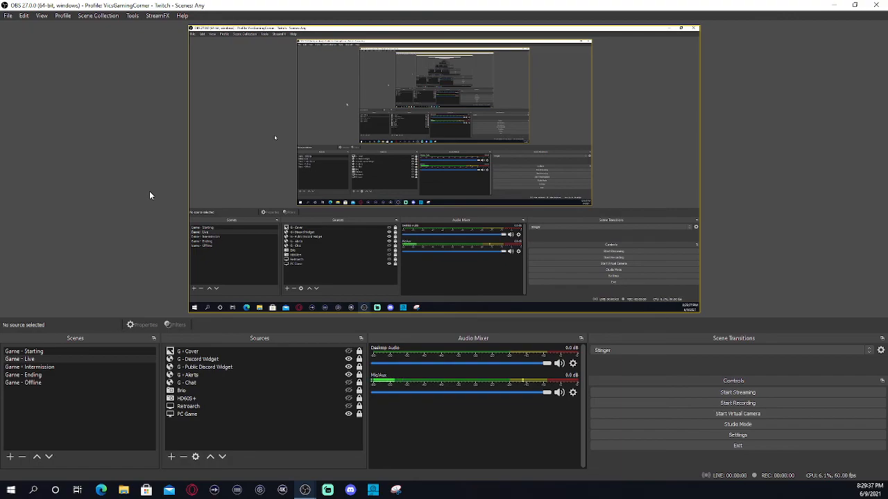
pyautogui.click(200, 416)
pyautogui.rightClick(200, 416)
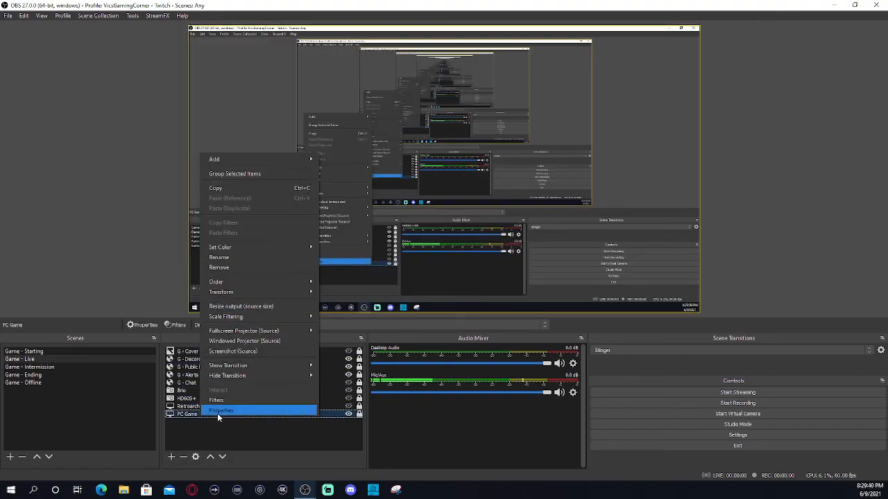
pyautogui.moveTo(242, 377)
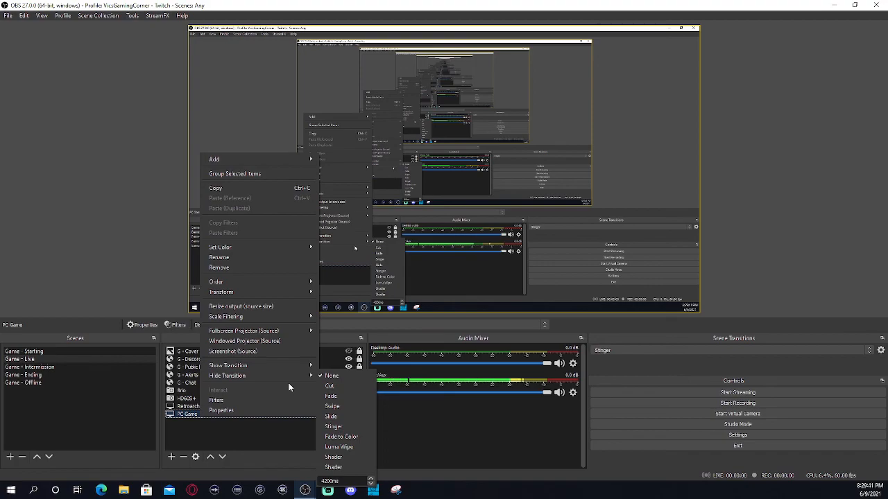
pyautogui.click(152, 189)
pyautogui.click(97, 15)
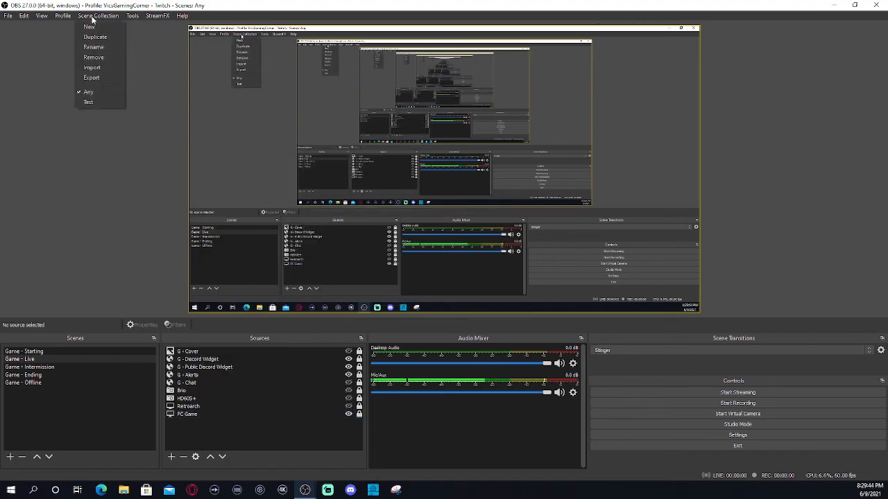
pyautogui.click(91, 103)
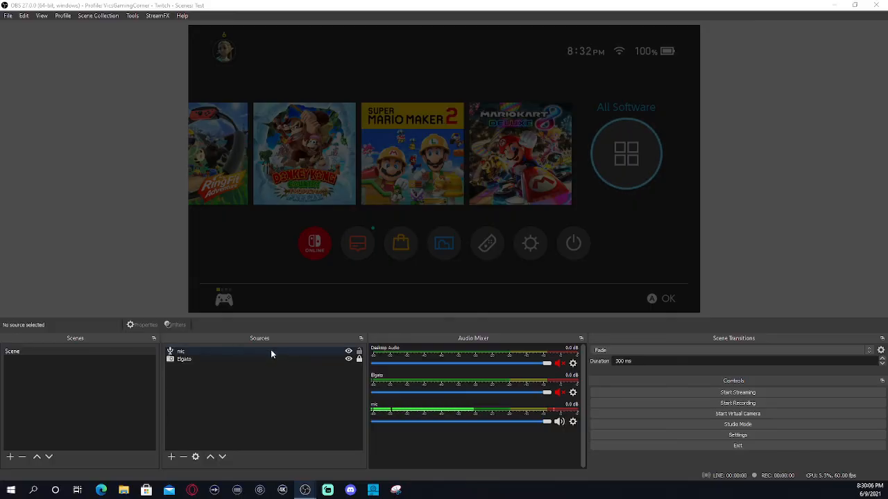
# In the Any scene collection, set the PC Game source to capture Display 1: 1920x1080 @ 0,0 (Primary Monitor).
pyautogui.click(103, 16)
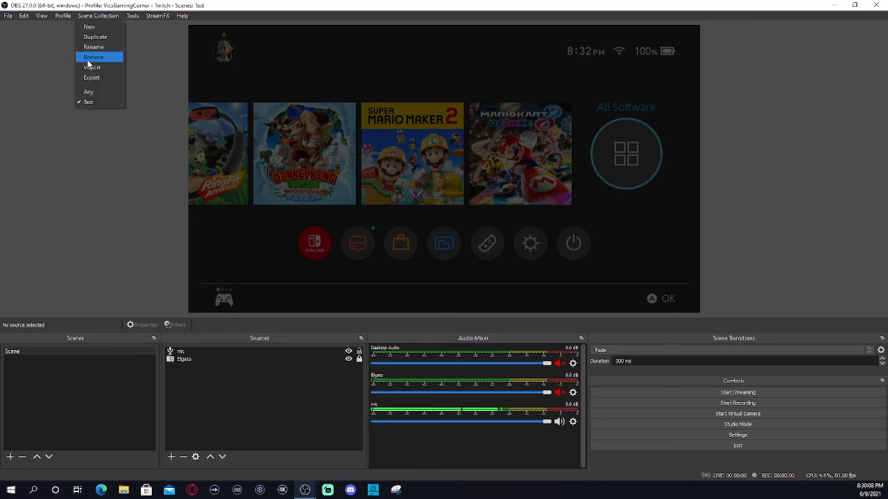
pyautogui.click(90, 90)
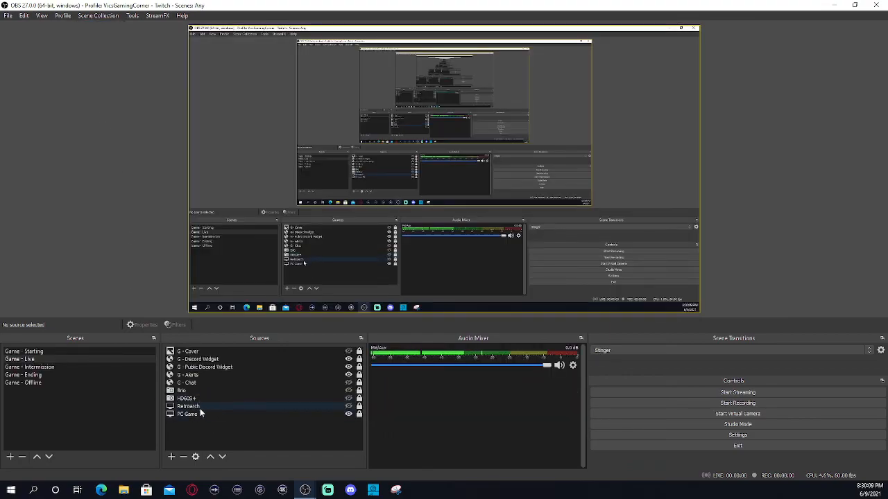
pyautogui.click(195, 414)
pyautogui.rightClick(195, 414)
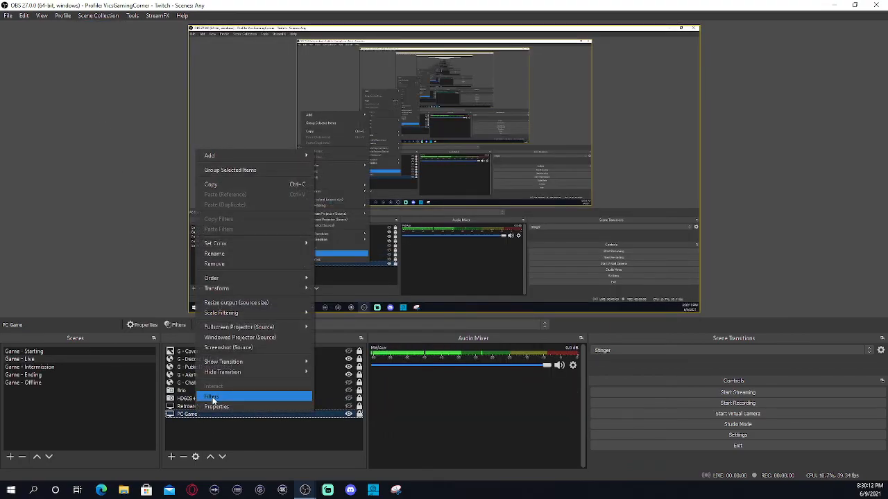
pyautogui.click(229, 408)
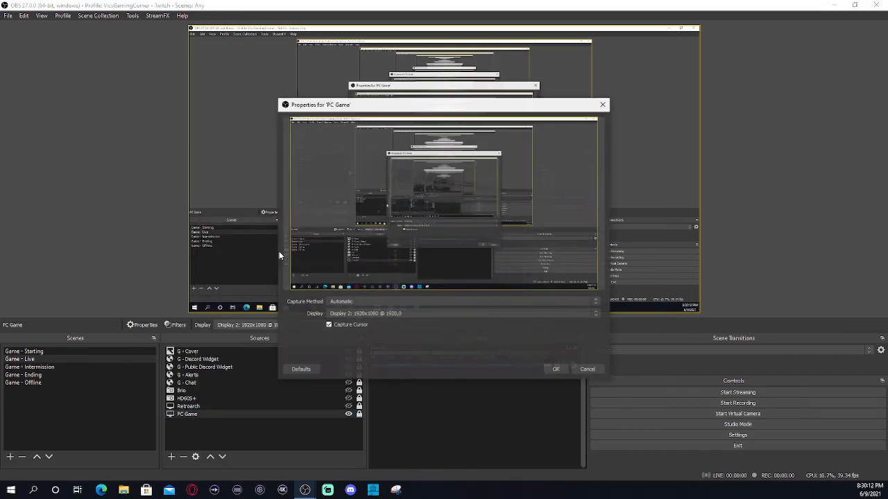
pyautogui.click(358, 313)
pyautogui.click(358, 322)
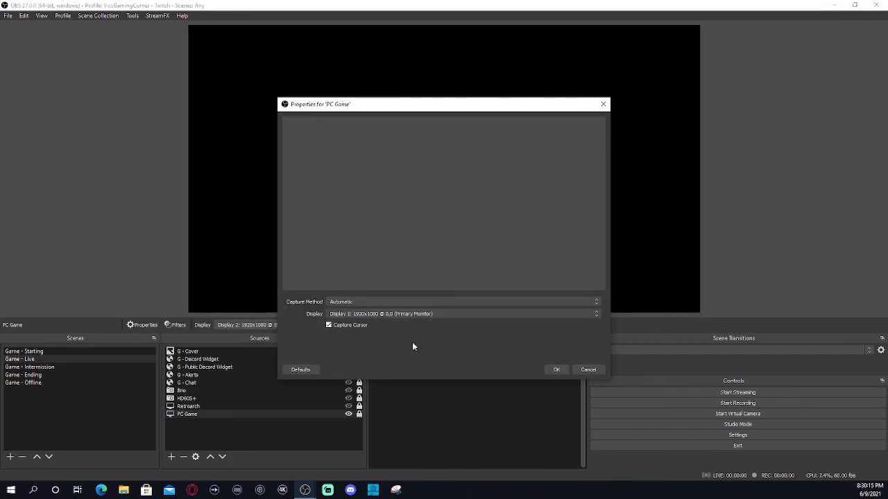
pyautogui.click(553, 369)
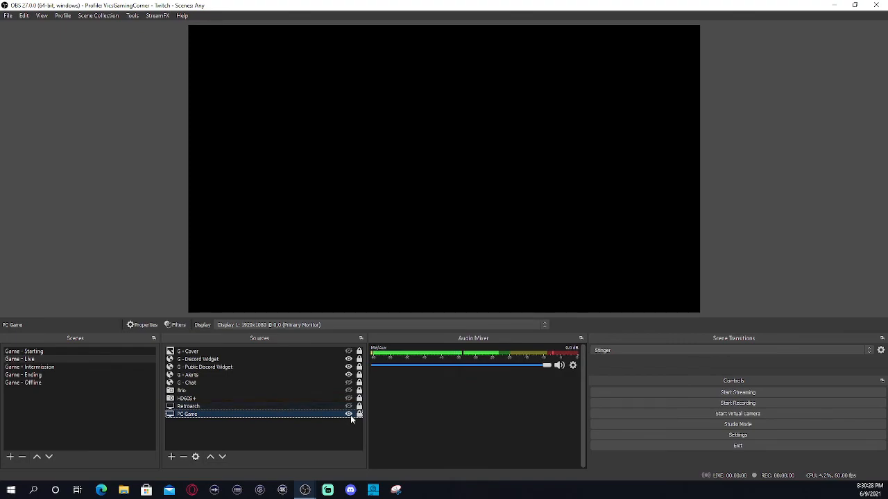
# Switch to the Game - Starting scene and select its G - Start media source.
pyautogui.click(30, 351)
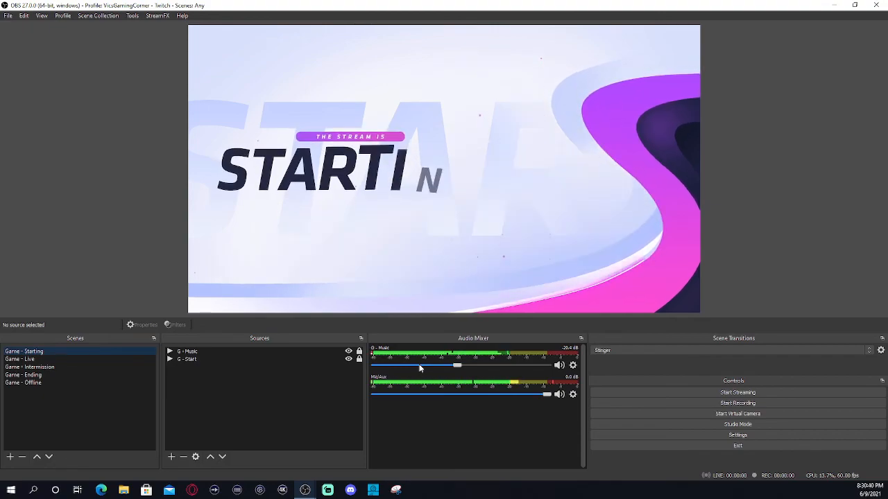
pyautogui.click(197, 359)
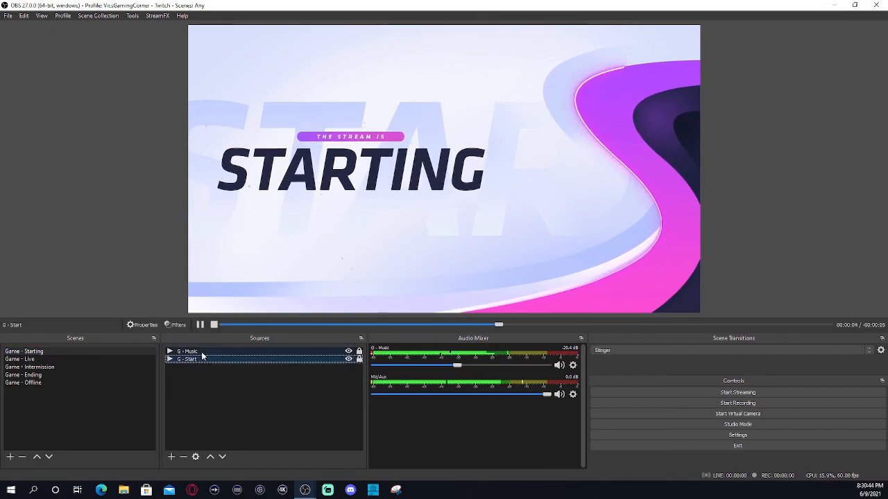
# Review the G - Start source's properties, browsing to Starting Screen.mp4 as its local file, and leave without saving.
pyautogui.rightClick(197, 362)
pyautogui.click(227, 358)
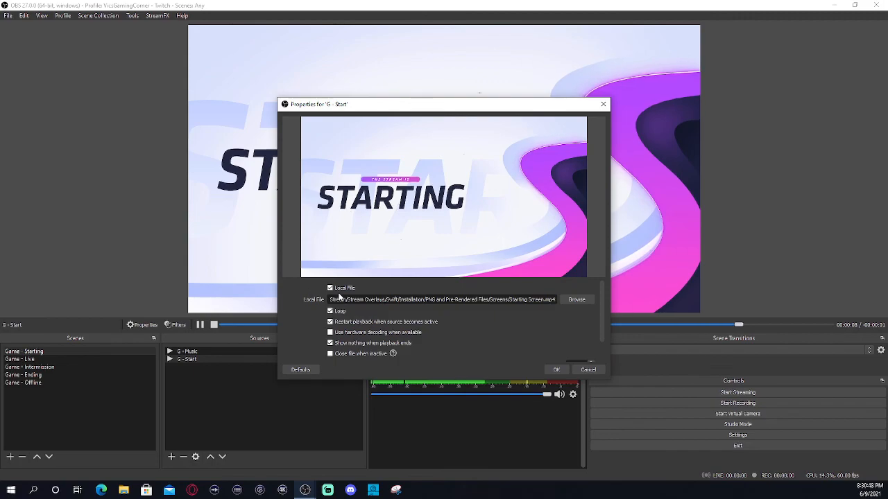
pyautogui.click(576, 300)
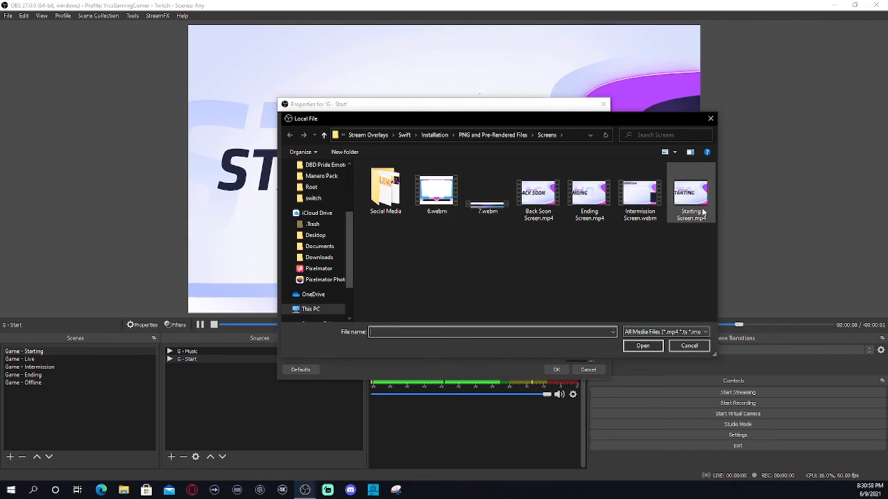
pyautogui.doubleClick(691, 198)
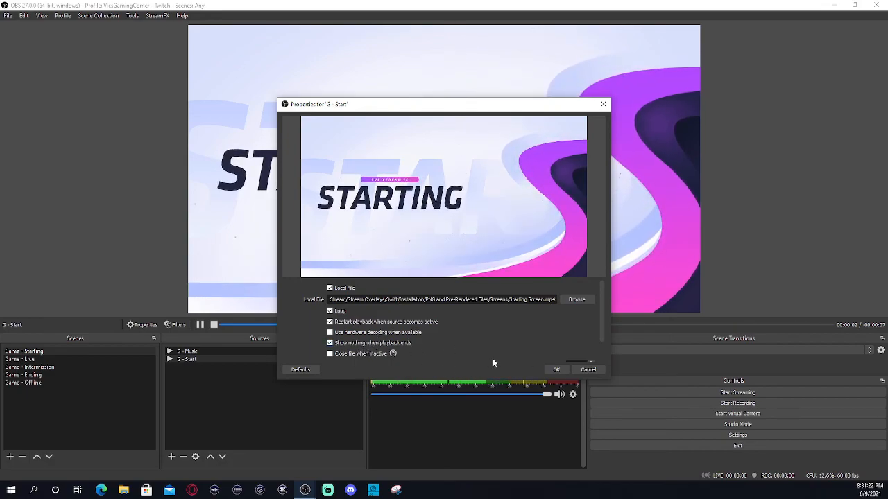
pyautogui.click(588, 369)
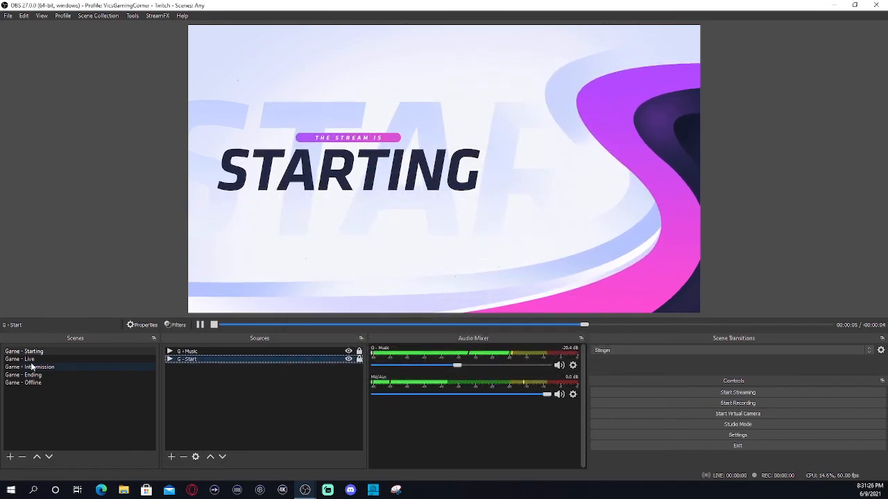
# Show the G - Cover image in the Game - Live scene and check its image file properties.
pyautogui.click(31, 361)
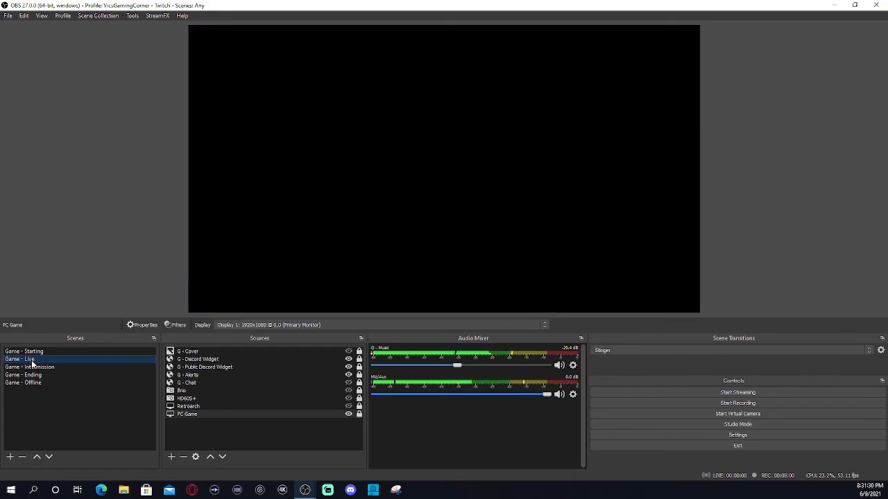
pyautogui.click(198, 351)
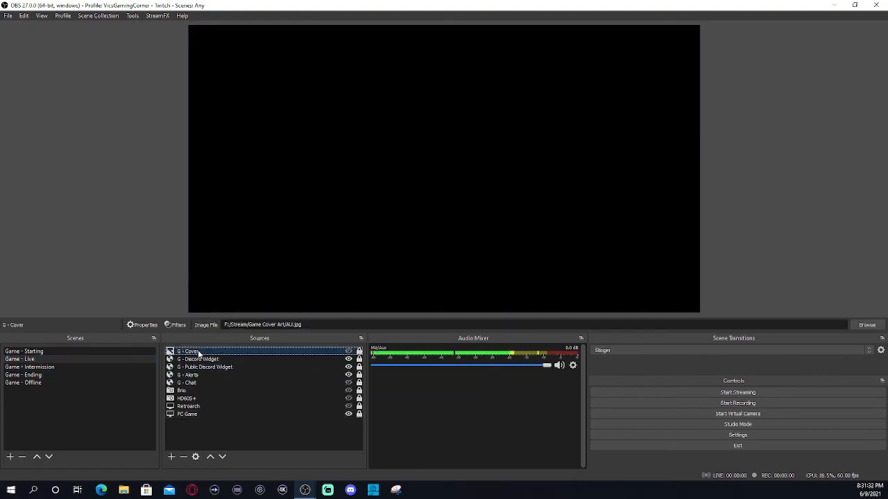
pyautogui.click(348, 352)
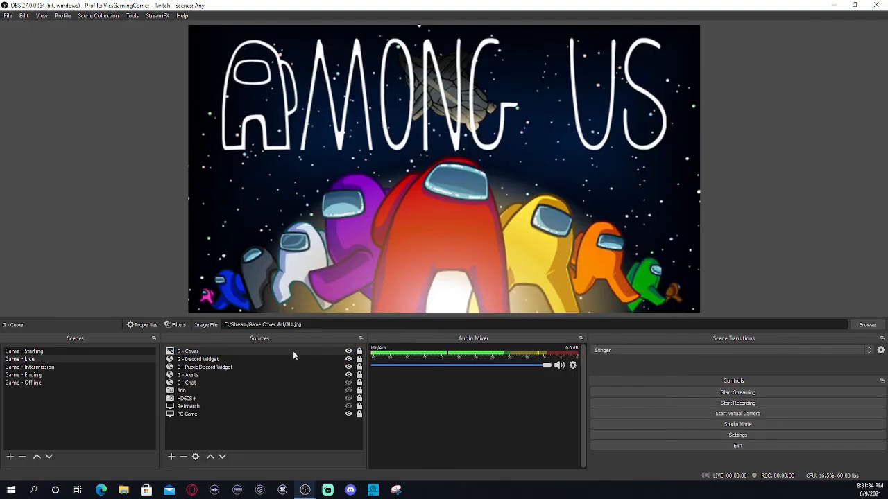
pyautogui.rightClick(261, 358)
pyautogui.click(289, 357)
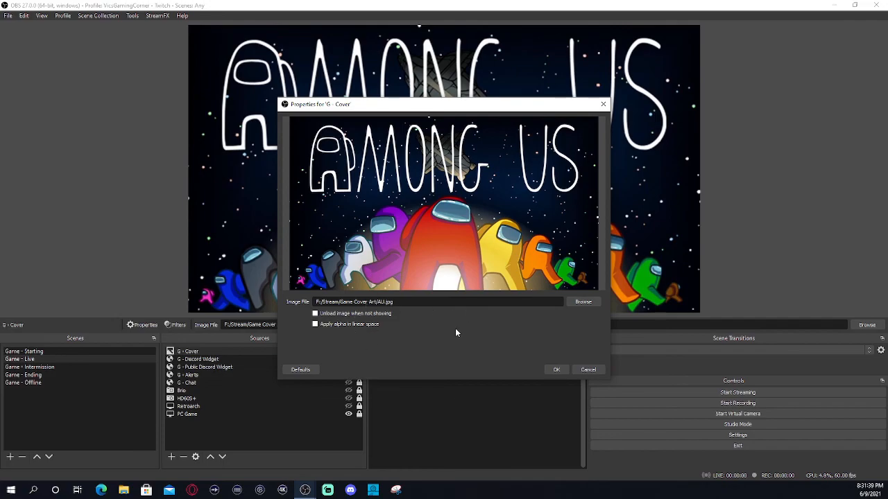
pyautogui.click(588, 369)
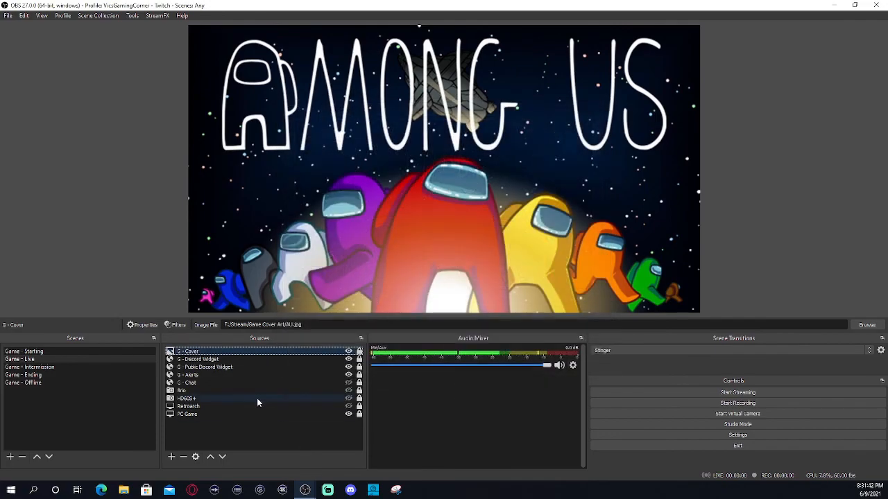
# Look at the creation options for a new Image source in the Game - Live scene without adding one.
pyautogui.click(210, 360)
pyautogui.rightClick(214, 364)
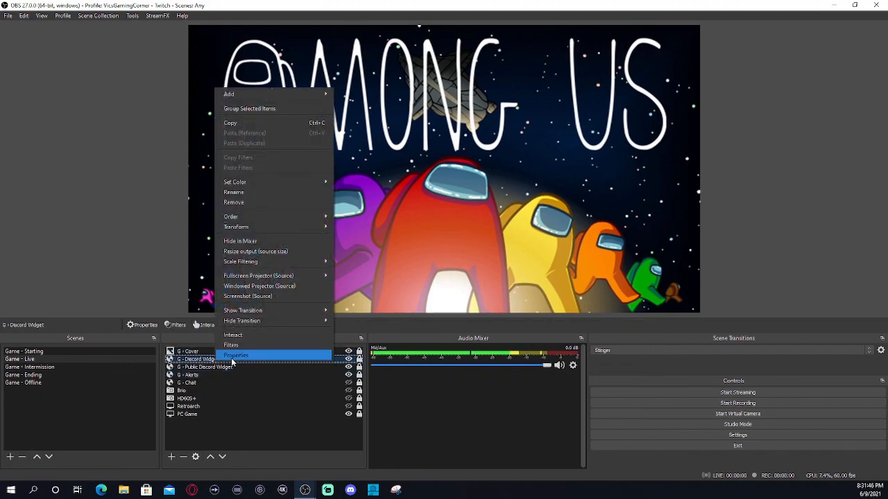
pyautogui.click(220, 428)
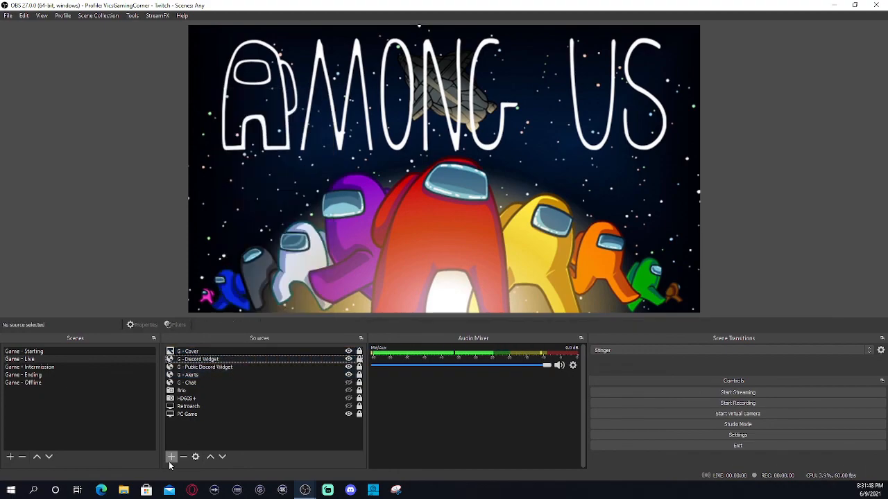
pyautogui.click(170, 456)
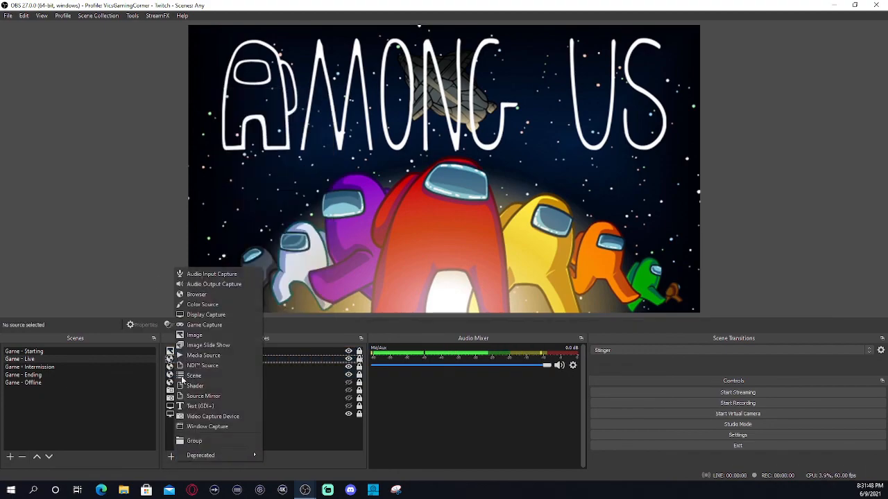
pyautogui.click(233, 336)
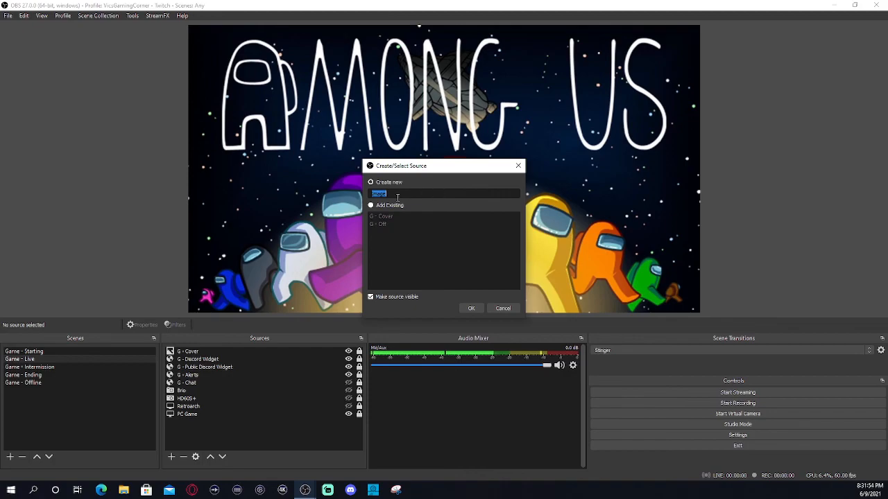
pyautogui.click(504, 309)
pyautogui.click(200, 360)
pyautogui.rightClick(201, 360)
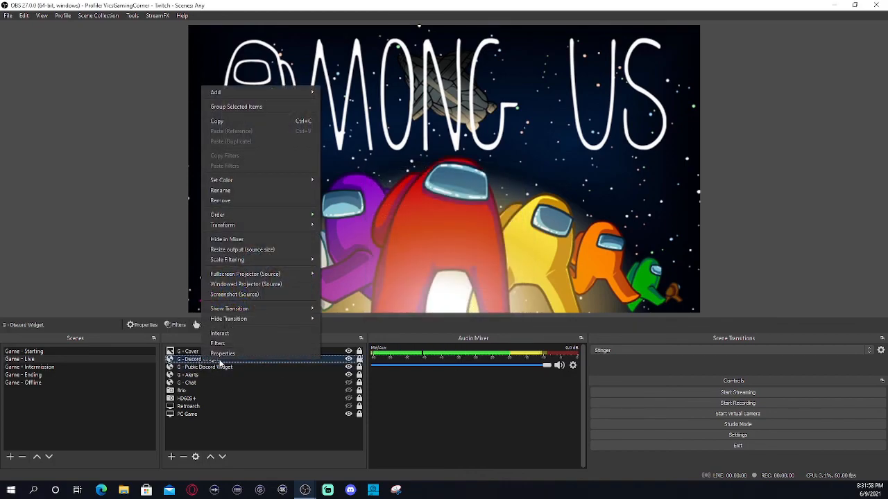
pyautogui.click(215, 437)
pyautogui.click(187, 444)
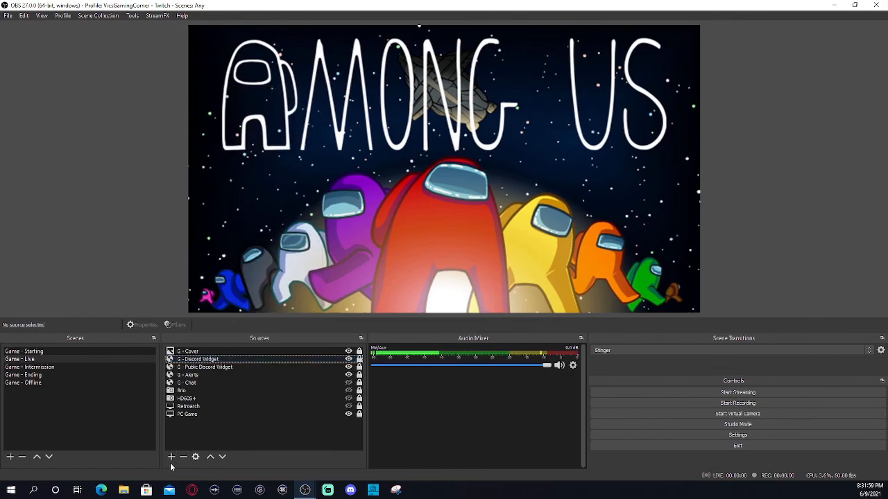
# Add a new Browser source to the Game - Live scene to inspect its properties, and remove it again.
pyautogui.click(171, 456)
pyautogui.click(182, 292)
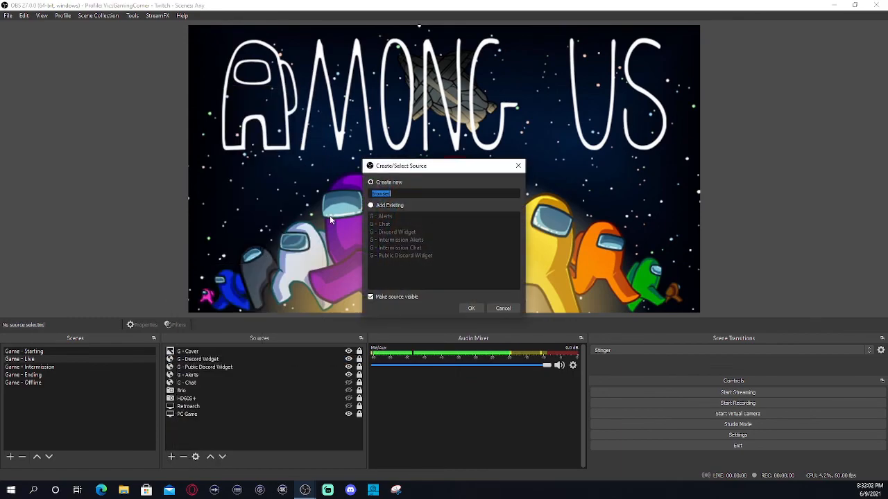
pyautogui.click(370, 206)
pyautogui.click(395, 232)
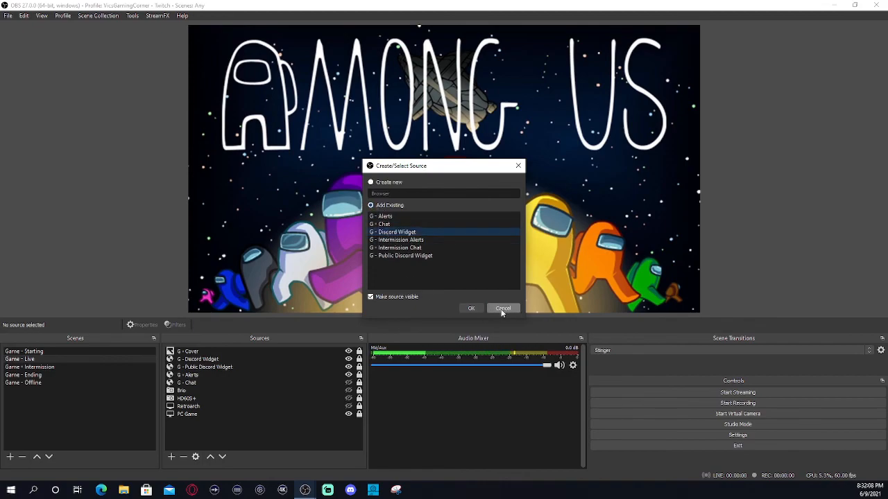
pyautogui.click(379, 186)
pyautogui.click(471, 307)
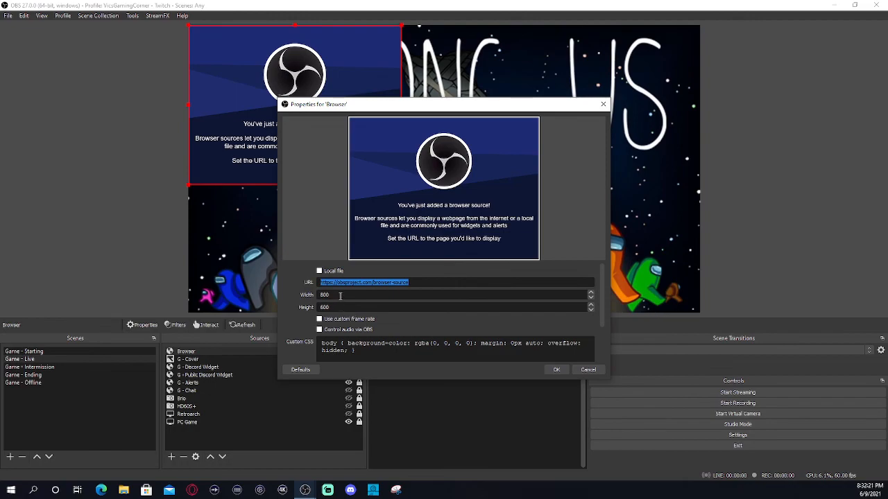
pyautogui.scroll(-2, 359, 348)
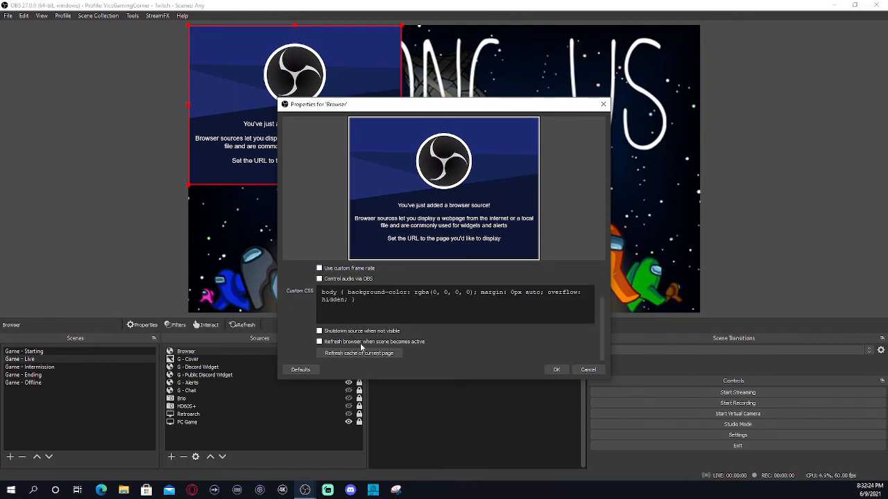
pyautogui.click(587, 370)
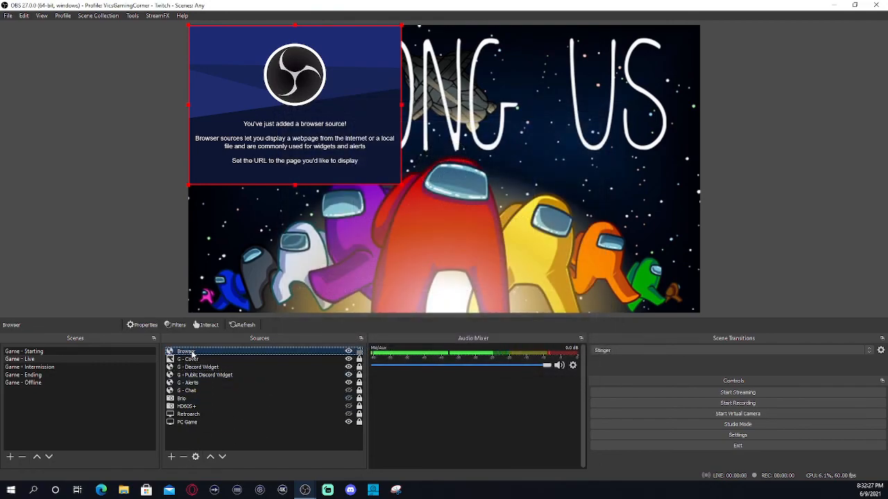
pyautogui.click(182, 456)
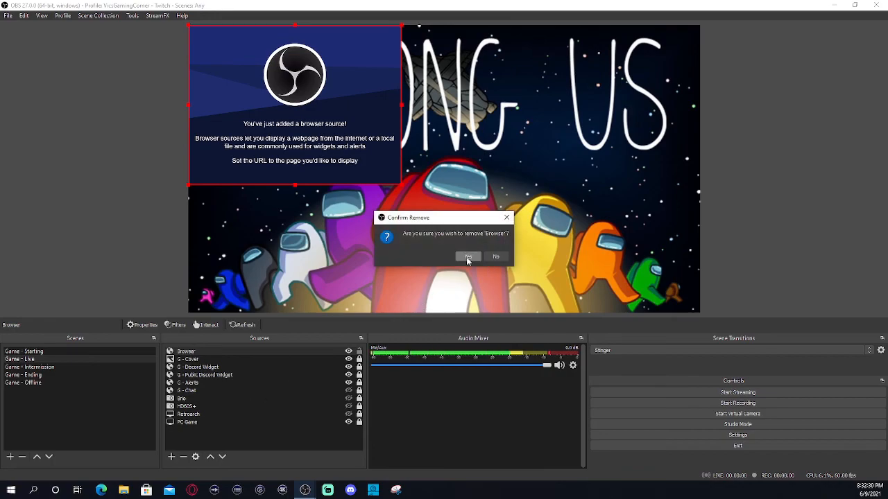
pyautogui.click(465, 254)
# Examine the URL, size and audio settings of the G - Alerts browser source.
pyautogui.click(198, 367)
pyautogui.click(193, 375)
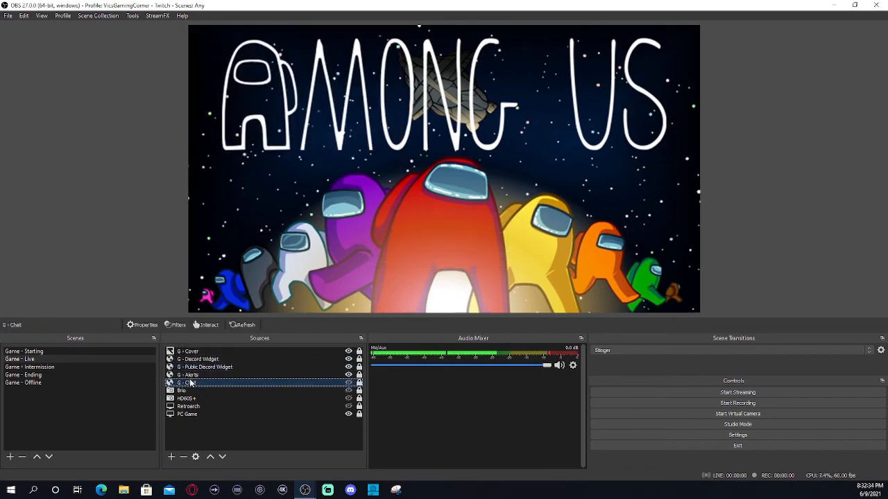
pyautogui.click(190, 385)
pyautogui.click(197, 376)
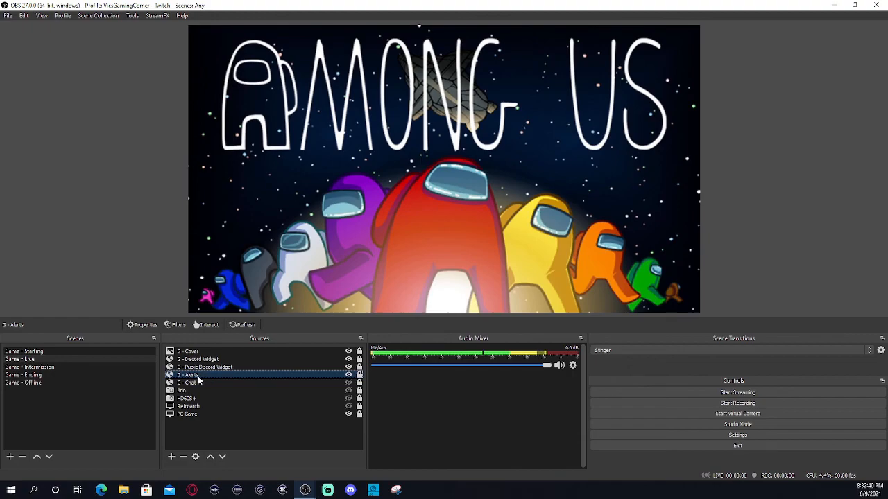
pyautogui.rightClick(199, 376)
pyautogui.click(231, 371)
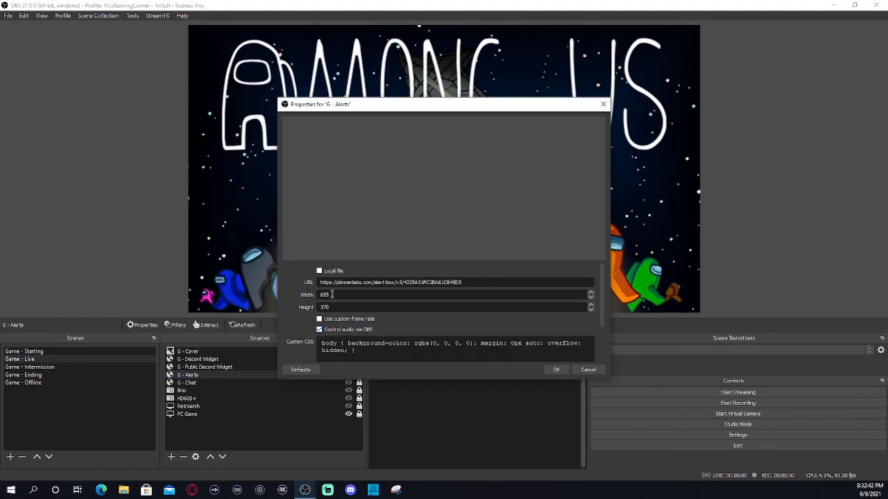
pyautogui.click(588, 370)
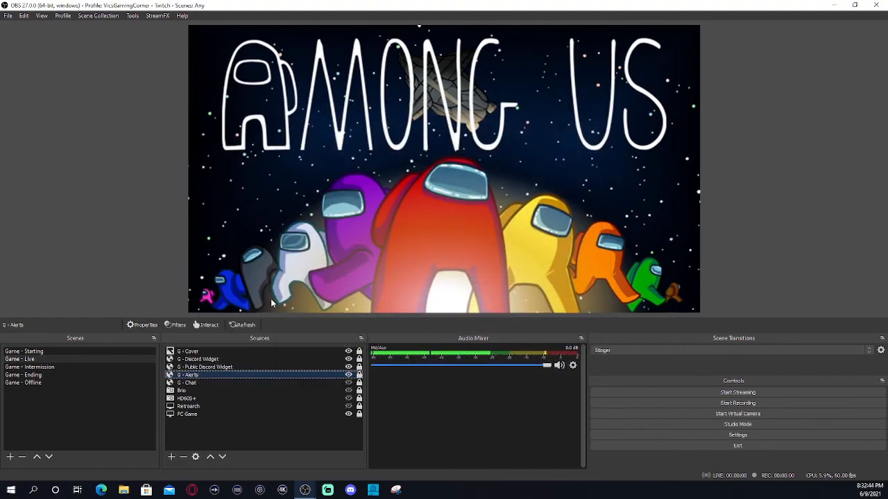
# Examine the G - Chat source's URL and size settings, and look at the G - Public Discord Widget's options.
pyautogui.click(192, 383)
pyautogui.rightClick(191, 385)
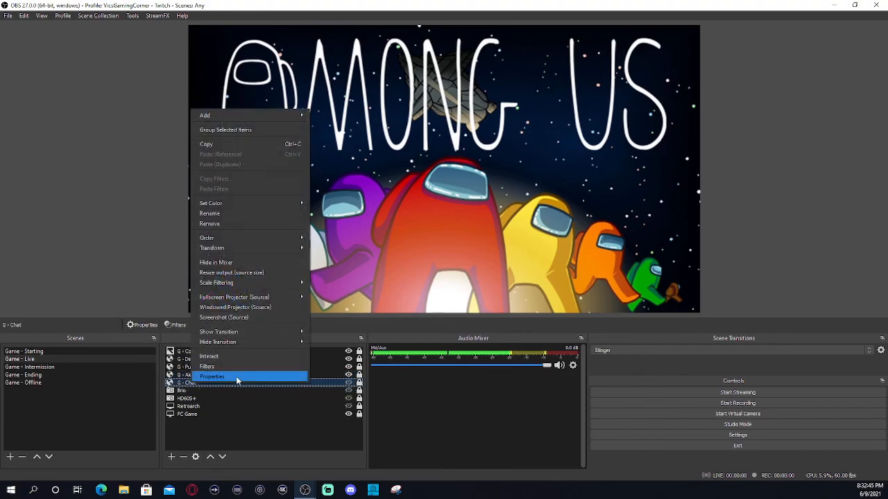
pyautogui.click(236, 373)
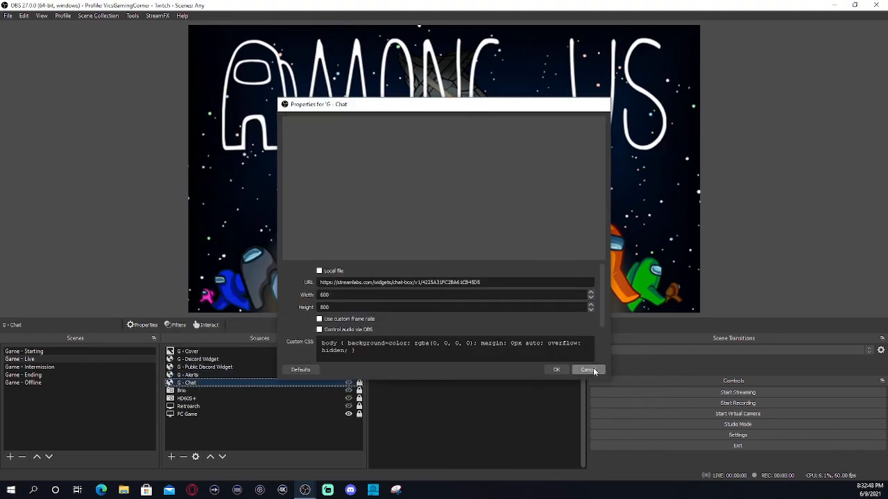
pyautogui.click(588, 369)
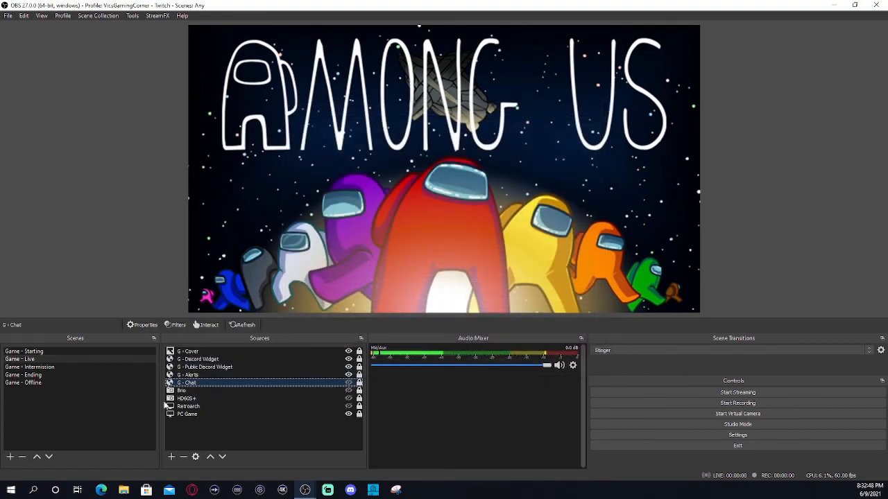
pyautogui.click(199, 369)
pyautogui.rightClick(199, 368)
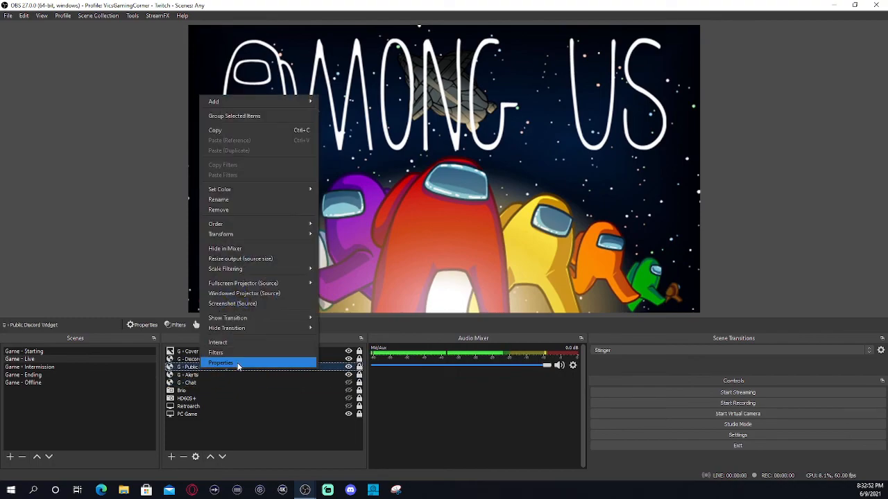
pyautogui.click(216, 425)
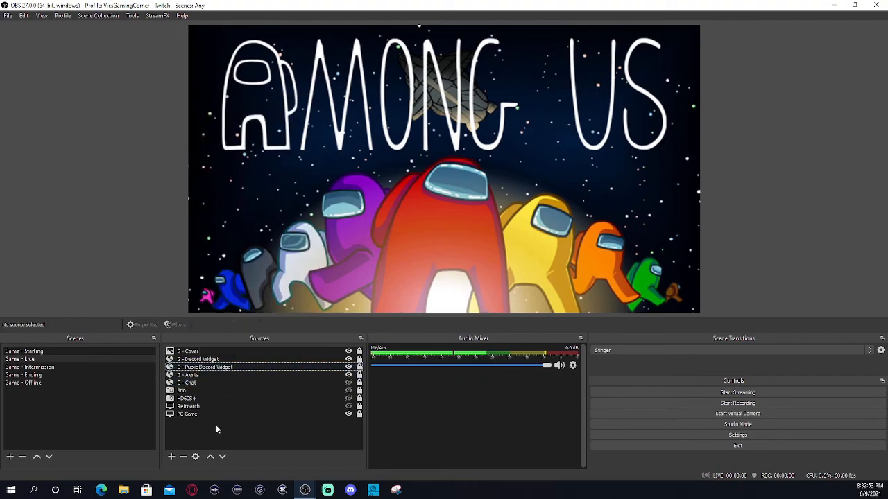
# Add a new Video Capture Device source to the Game - Live scene and choose EpocCam Camera as its device.
pyautogui.click(184, 391)
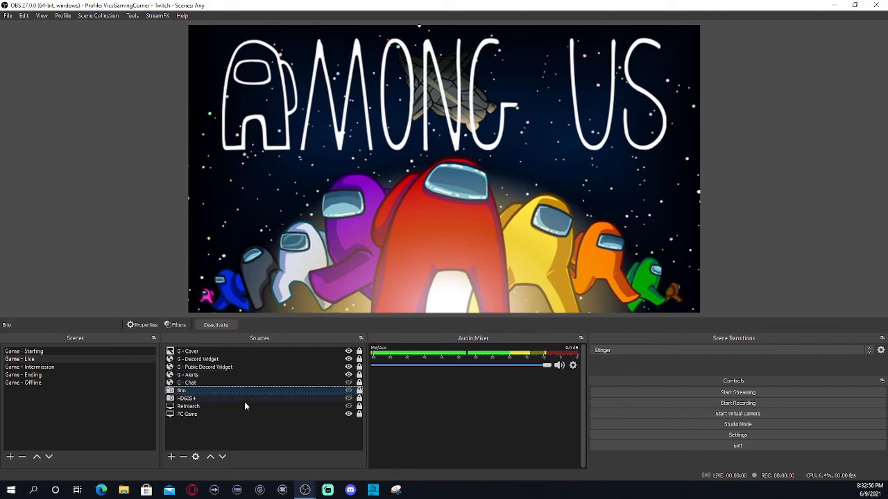
pyautogui.click(171, 456)
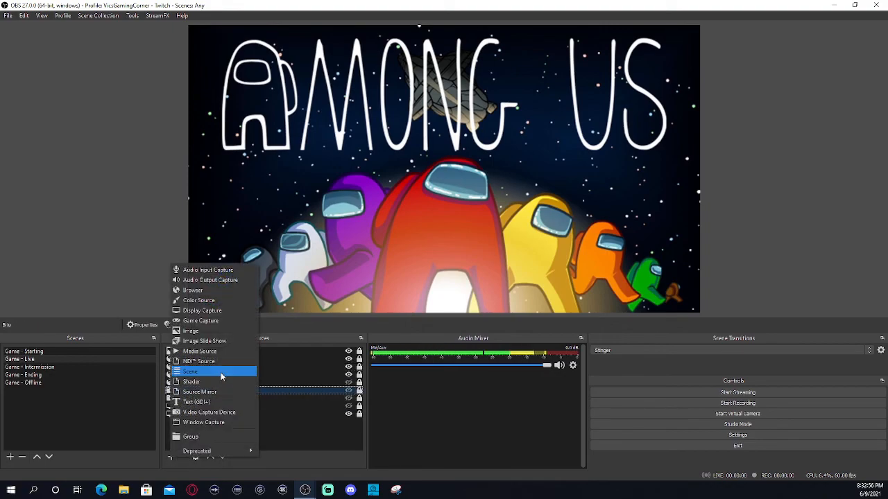
pyautogui.click(204, 414)
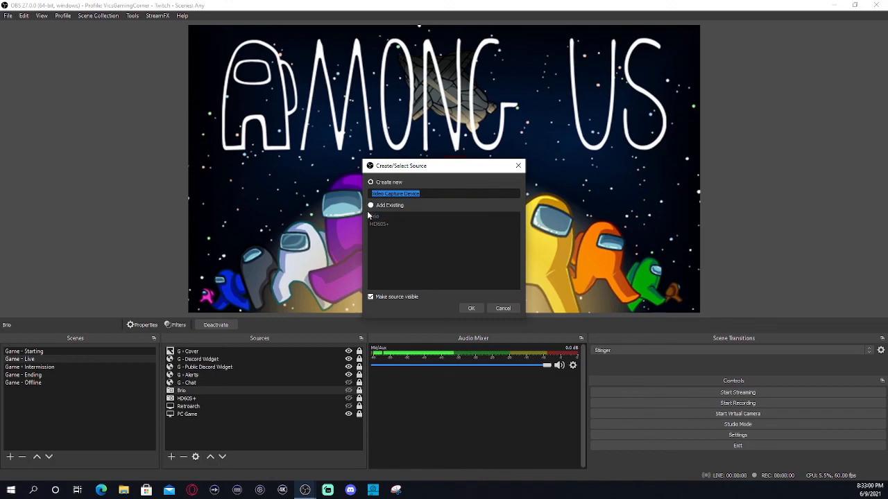
pyautogui.click(471, 308)
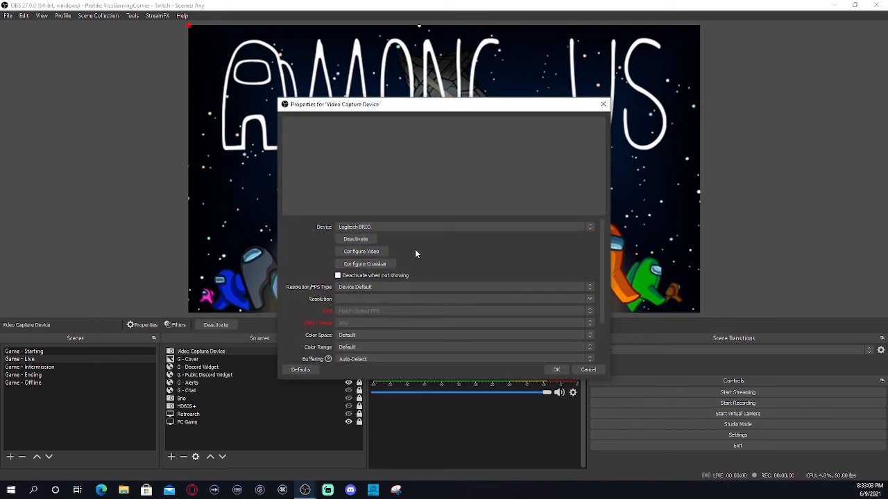
pyautogui.click(395, 228)
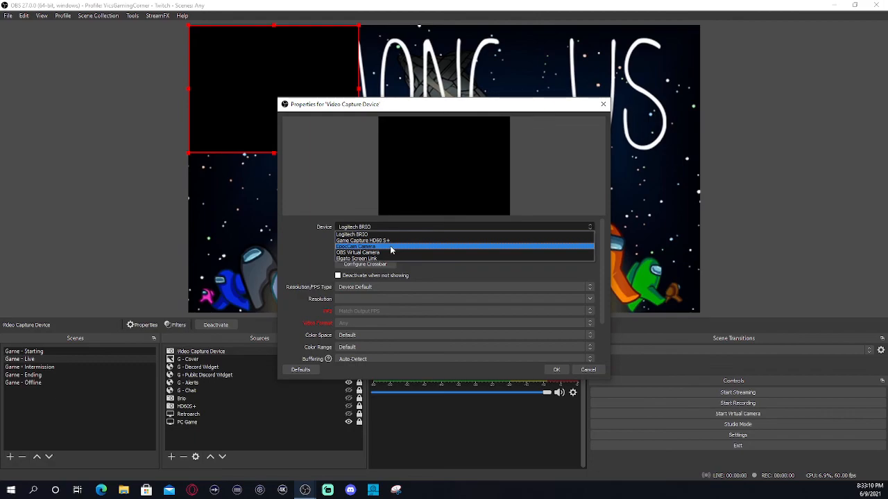
pyautogui.click(391, 247)
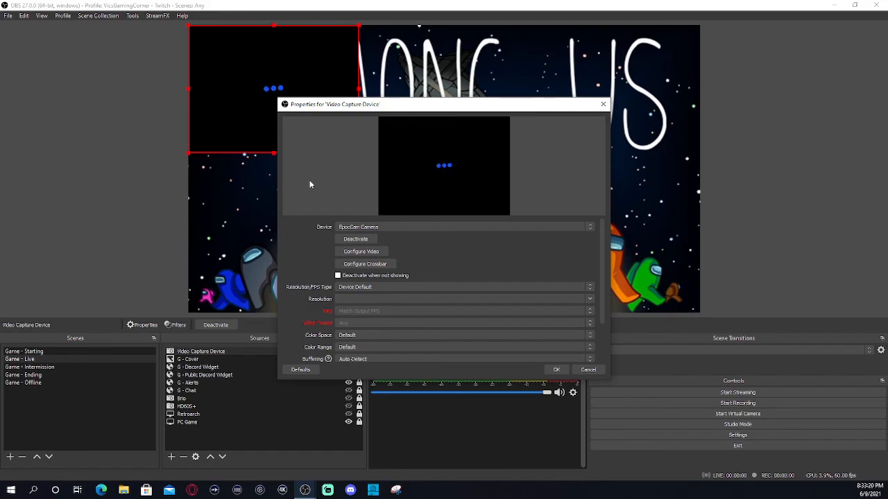
# Discard the device properties and remove the Video Capture Device source from the Game - Live scene.
pyautogui.click(588, 370)
pyautogui.click(249, 352)
pyautogui.click(183, 457)
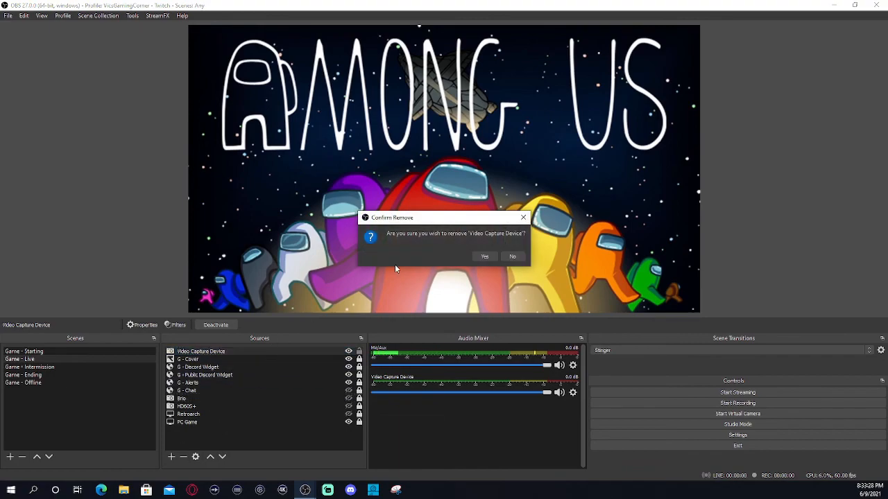
pyautogui.click(487, 257)
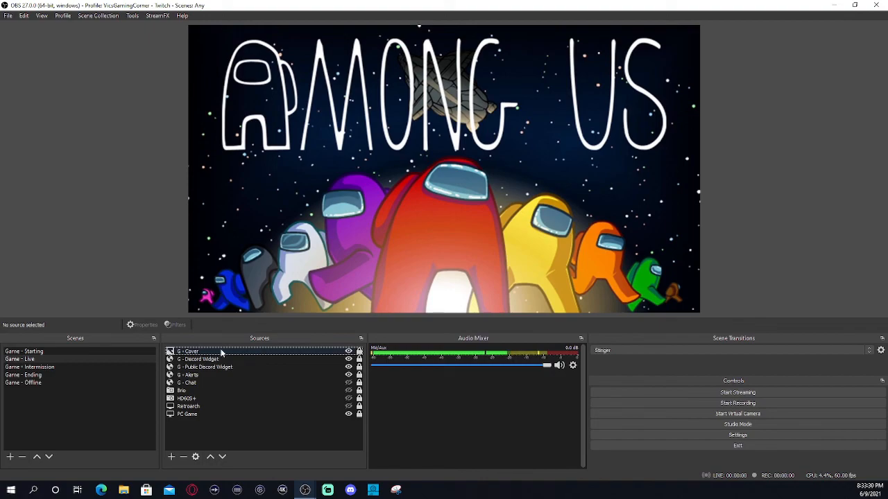
# Examine the volume, balance, monitoring and track columns in the mixer's Advanced Audio Properties.
pyautogui.click(200, 398)
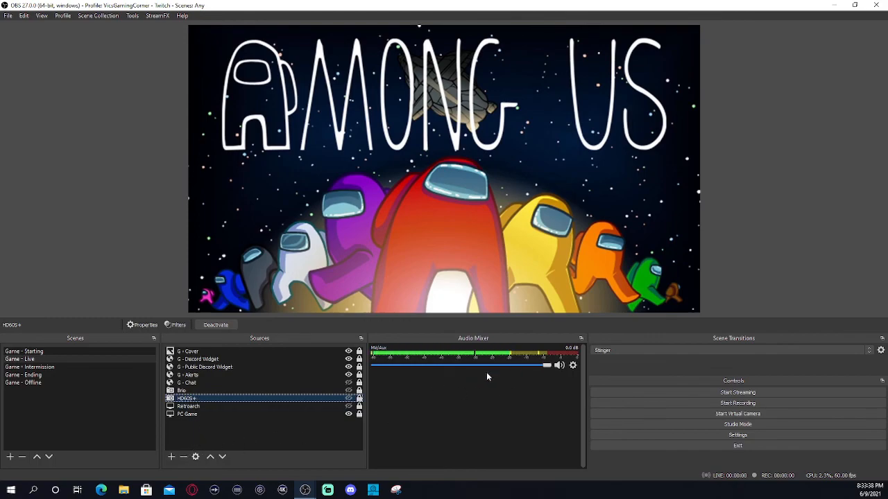
pyautogui.rightClick(406, 394)
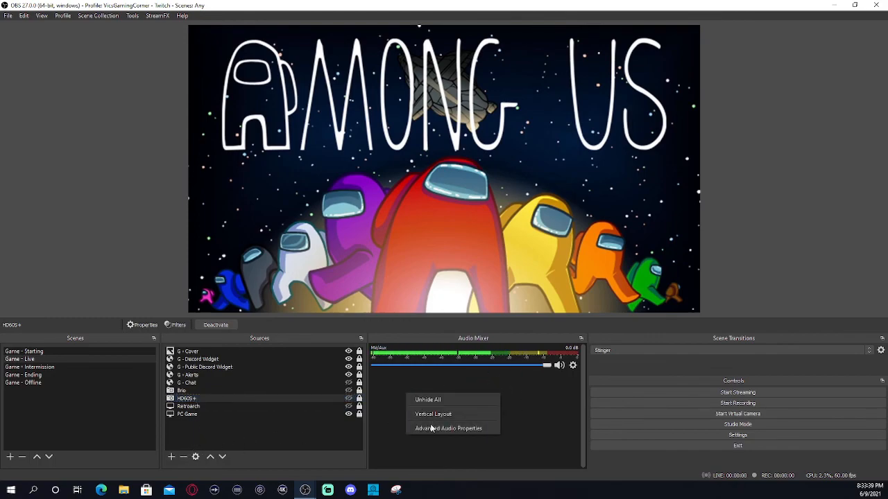
pyautogui.click(473, 430)
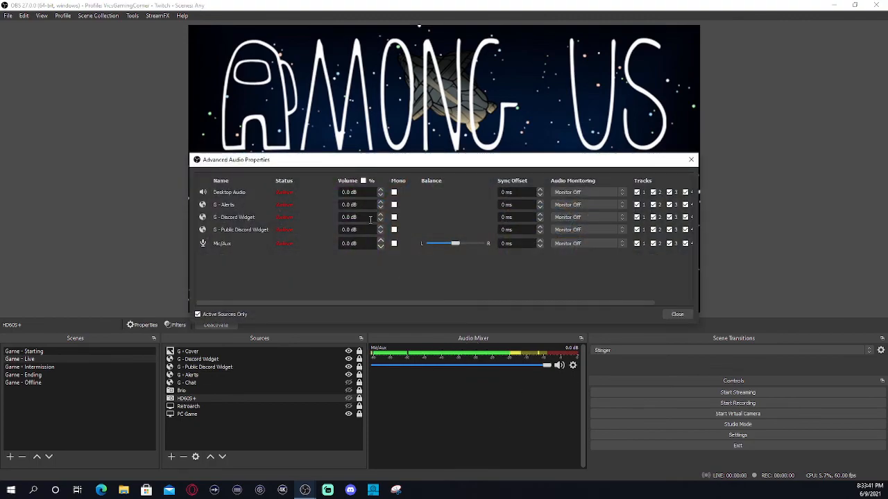
pyautogui.moveTo(368, 179); pyautogui.dragTo(262, 220)
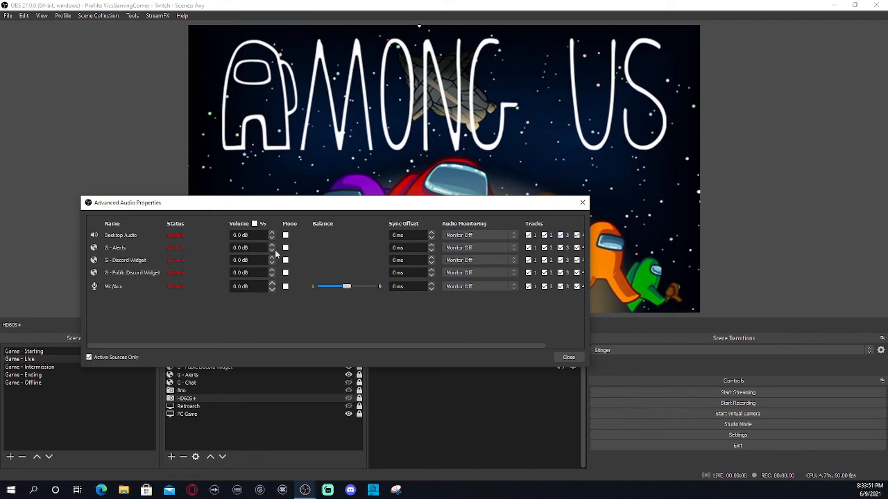
pyautogui.moveTo(394, 346); pyautogui.dragTo(455, 337)
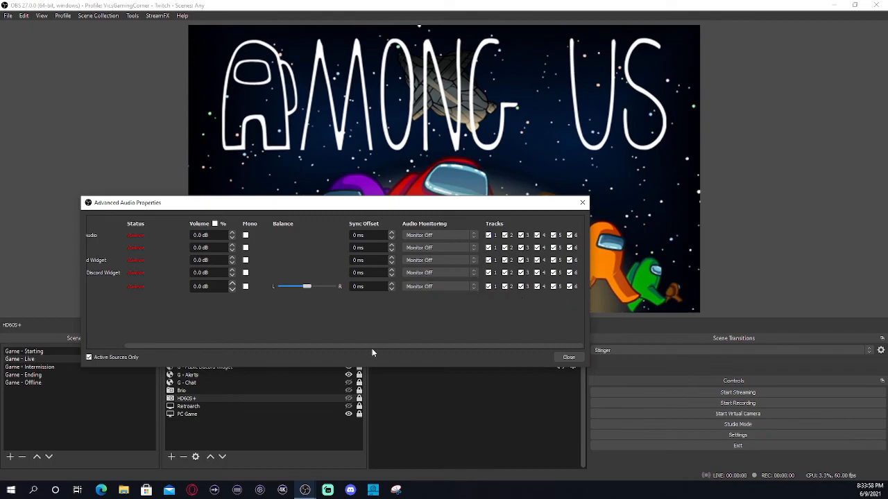
pyautogui.moveTo(372, 347); pyautogui.dragTo(240, 338)
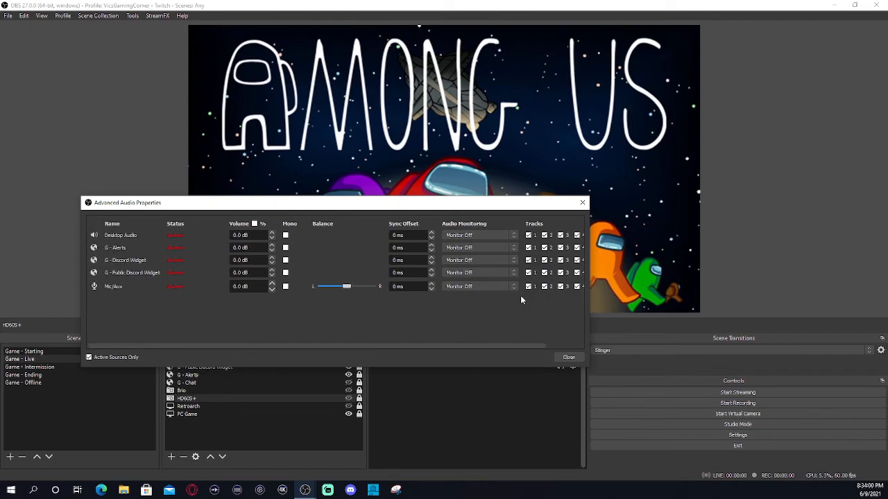
# Turn off audio track 1 for G - Public Discord Widget, toggle further track assignments, and close the advanced audio properties.
pyautogui.click(528, 273)
pyautogui.moveTo(495, 345); pyautogui.dragTo(538, 345)
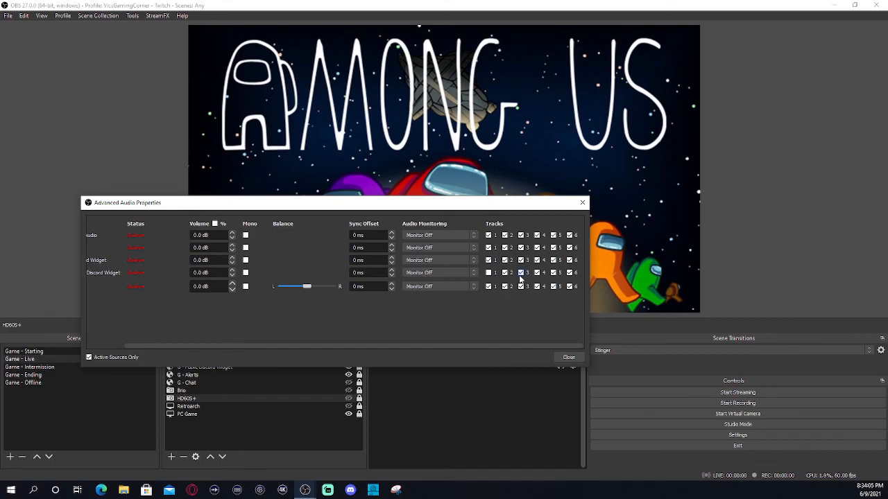
pyautogui.click(537, 274)
pyautogui.click(505, 288)
pyautogui.click(545, 275)
pyautogui.click(568, 358)
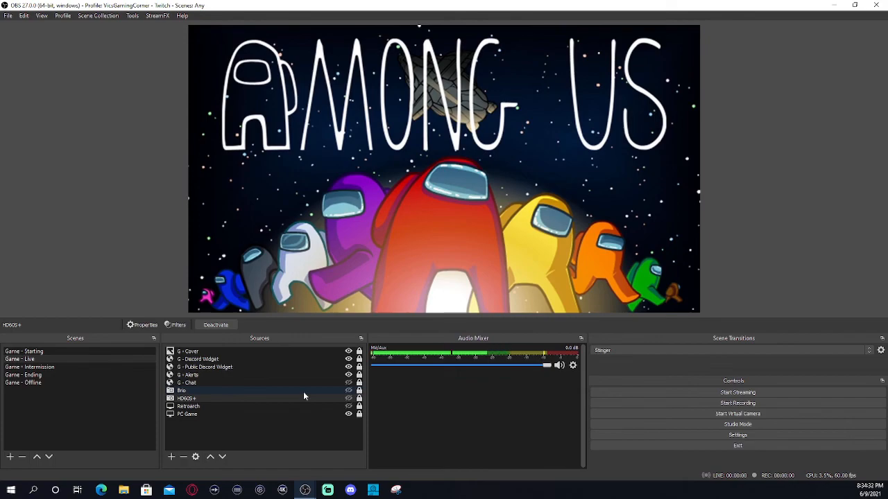
# Examine the Retroarch source's capture method, display and cursor settings, leaving them as they are.
pyautogui.click(199, 411)
pyautogui.rightClick(199, 411)
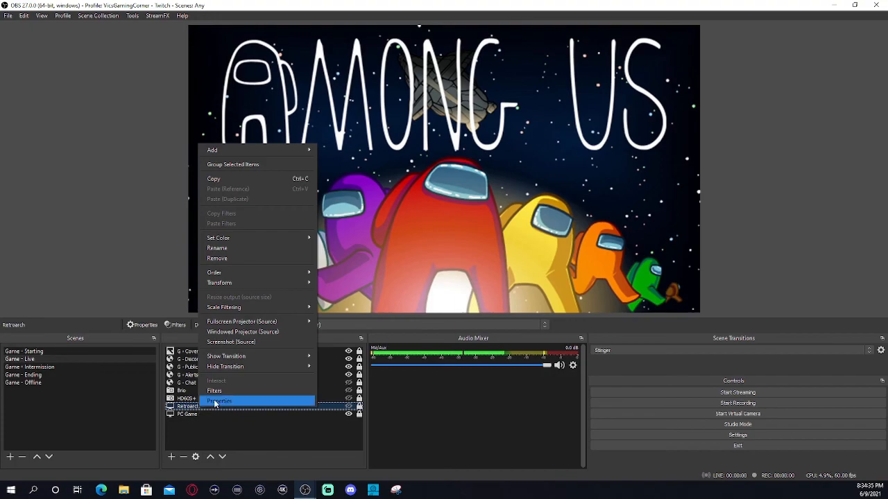
pyautogui.click(222, 402)
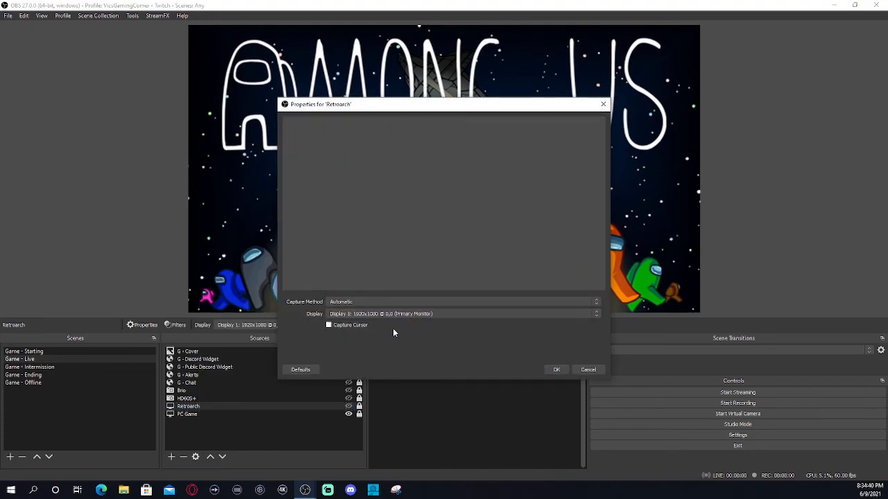
pyautogui.click(593, 369)
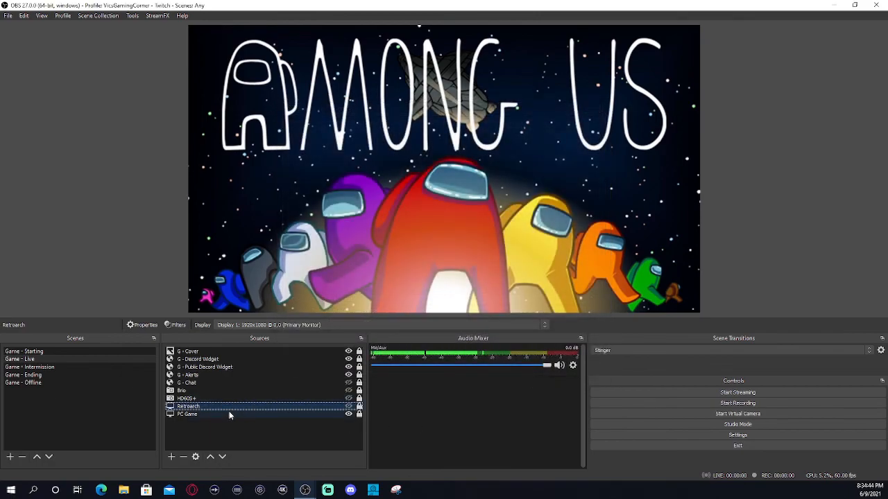
# Look at the creation options for a new Game Capture source without adding one.
pyautogui.click(171, 456)
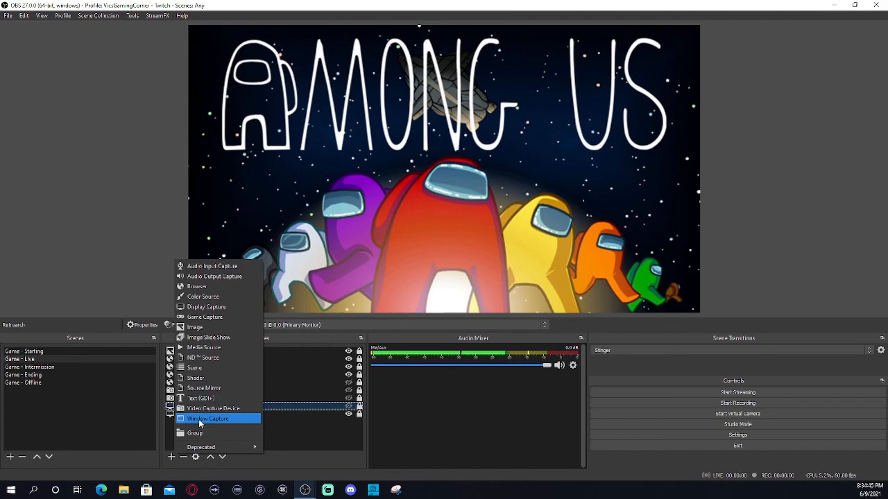
pyautogui.click(203, 317)
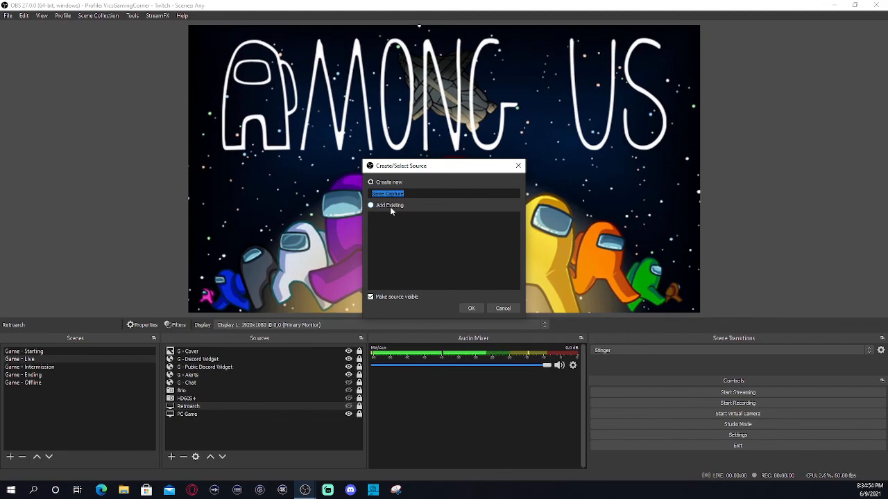
pyautogui.click(501, 308)
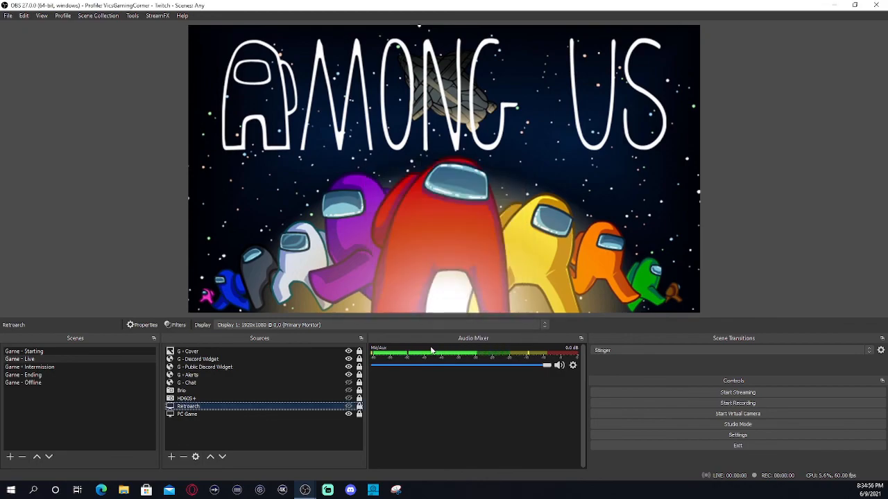
# Add a new Window Capture source to the Game - Live scene to inspect its properties, and remove it again.
pyautogui.click(170, 456)
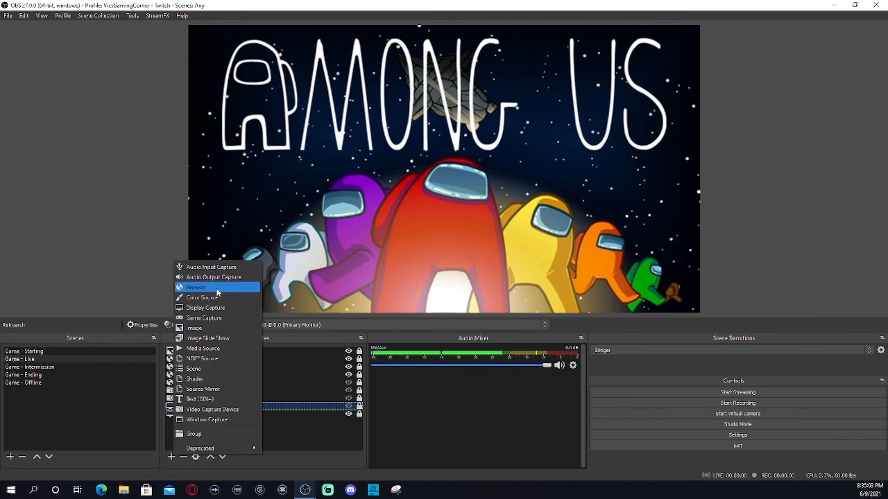
pyautogui.click(211, 420)
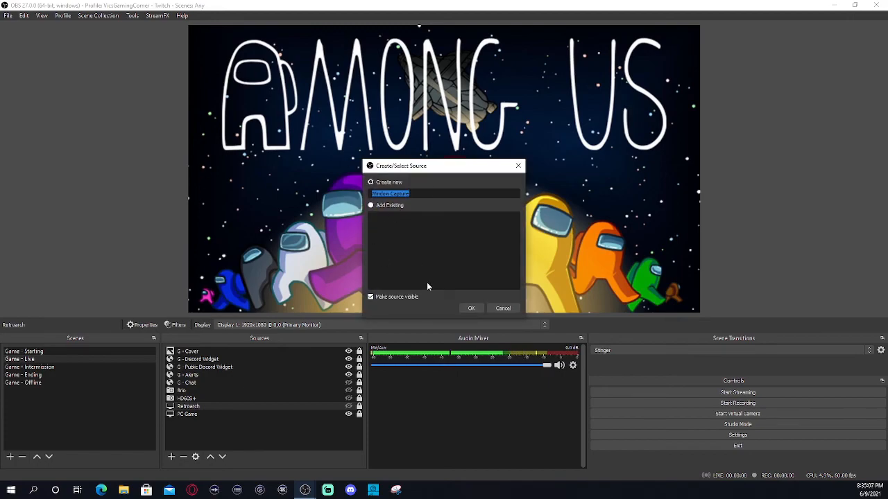
pyautogui.click(472, 310)
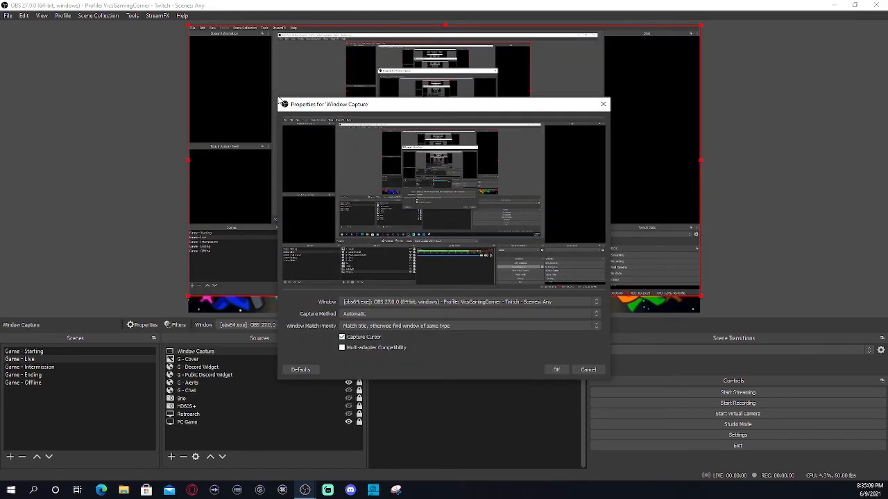
pyautogui.moveTo(187, 26)
pyautogui.mouseDown()
pyautogui.moveTo(289, 82)
pyautogui.moveTo(135, 25)
pyautogui.moveTo(188, 28)
pyautogui.mouseUp()
pyautogui.click(588, 370)
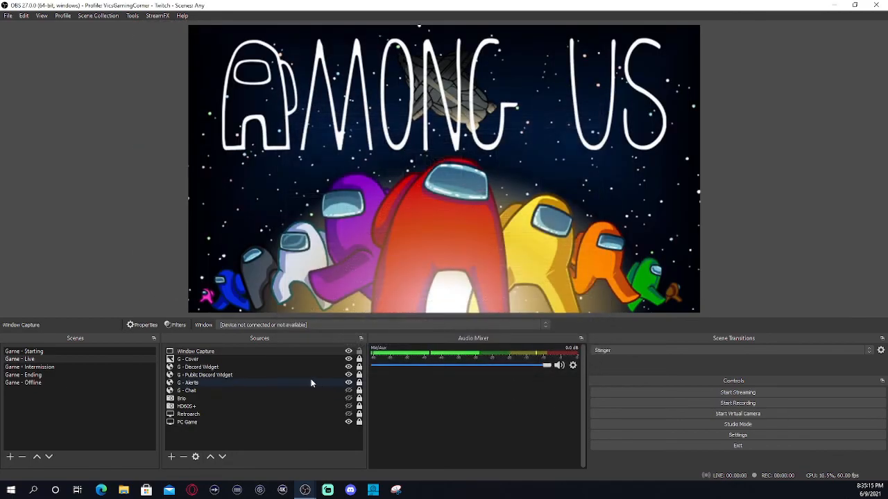
pyautogui.rightClick(240, 351)
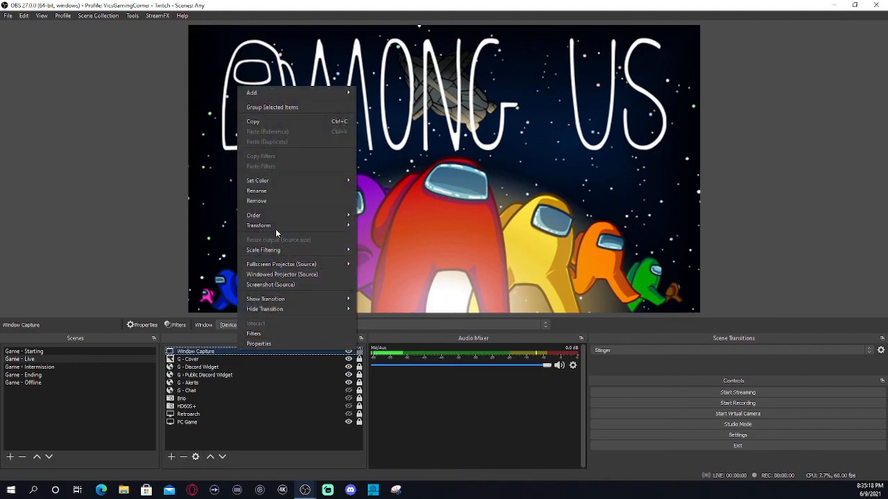
pyautogui.click(260, 201)
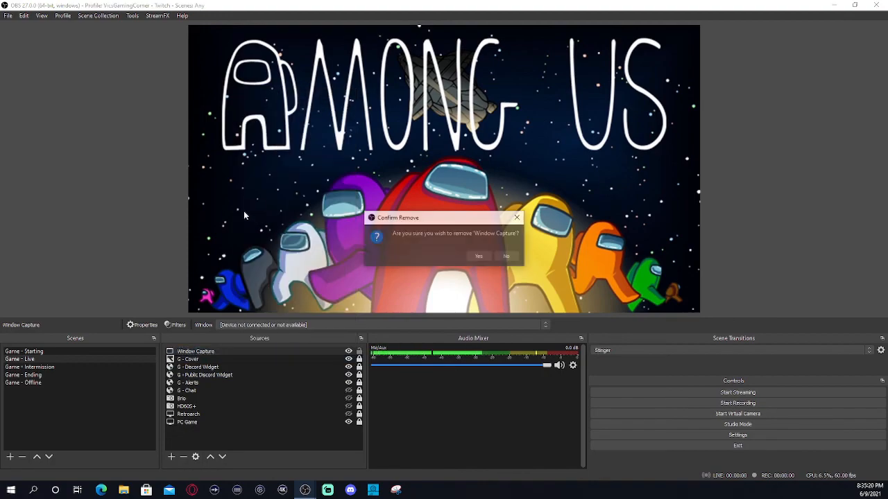
pyautogui.click(468, 257)
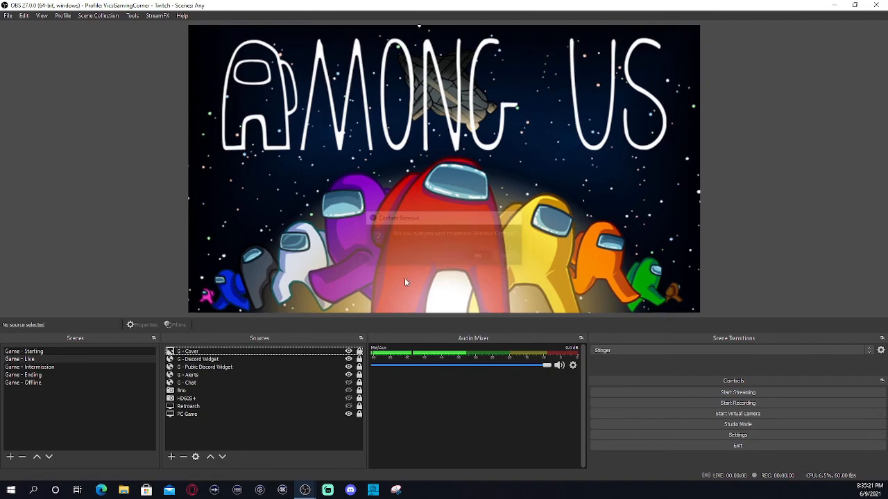
# Look at the Game - Intermission scene and its G - Music source.
pyautogui.click(51, 367)
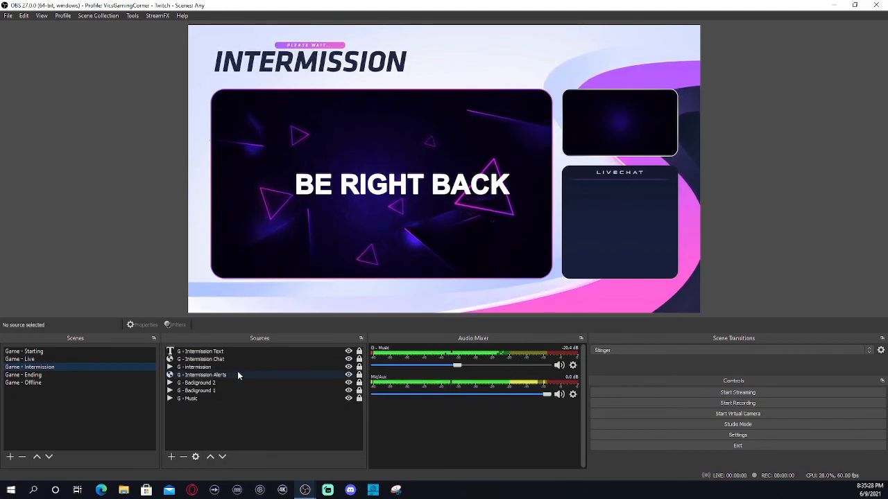
pyautogui.click(207, 400)
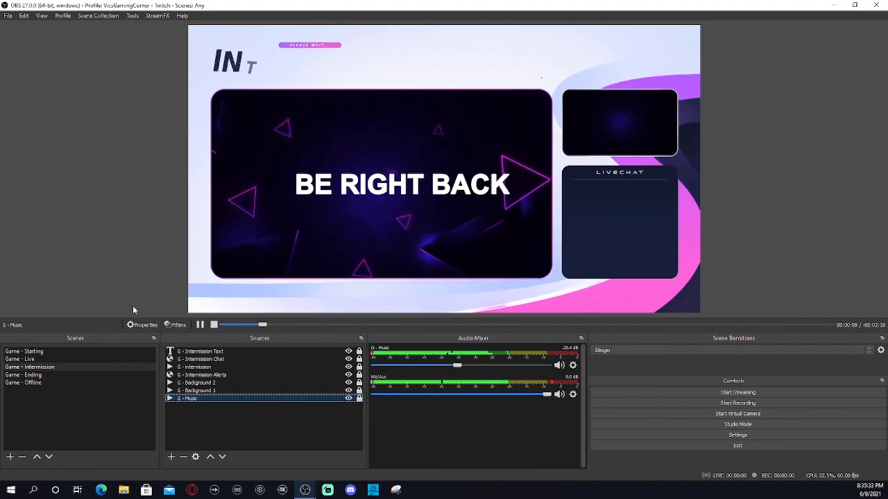
# Return to the Game - Live scene and hide its G - Cover source.
pyautogui.click(29, 360)
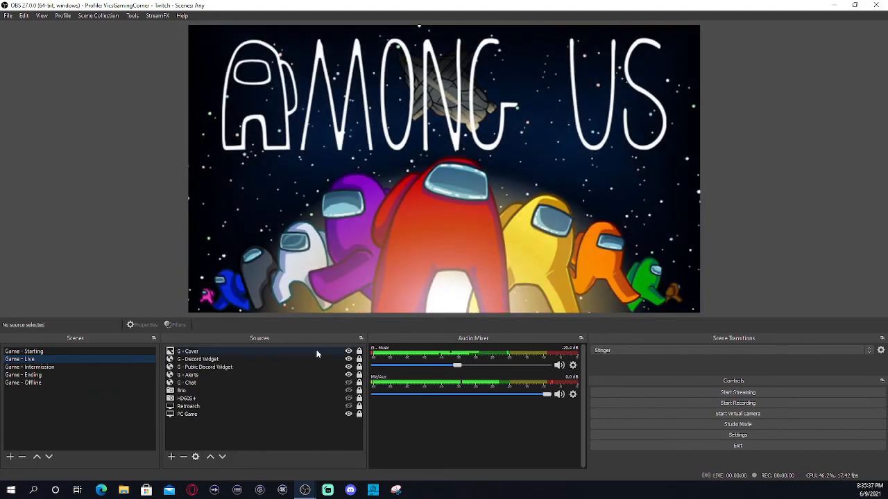
pyautogui.click(317, 352)
pyautogui.click(348, 351)
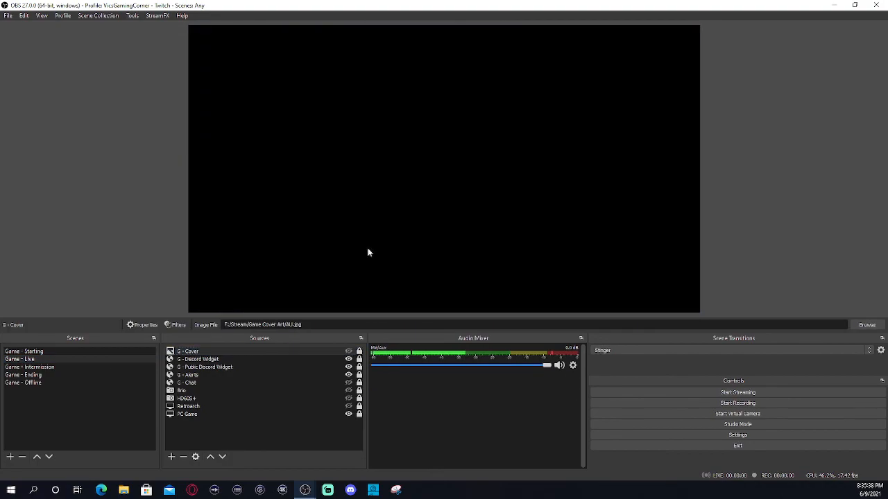
# Set the PC Game source's display to Display 2: 1920x1080 @ 1920,0, and hide that source.
pyautogui.click(193, 414)
pyautogui.rightClick(194, 414)
pyautogui.click(217, 408)
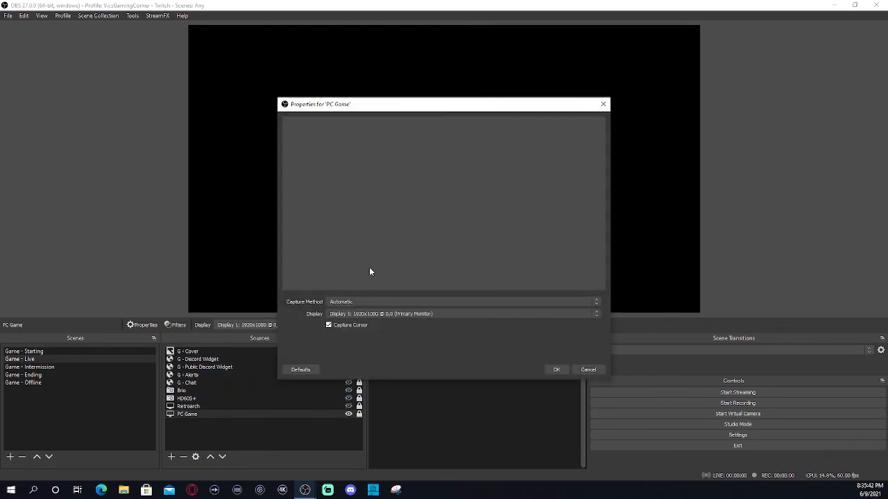
pyautogui.click(368, 315)
pyautogui.click(371, 324)
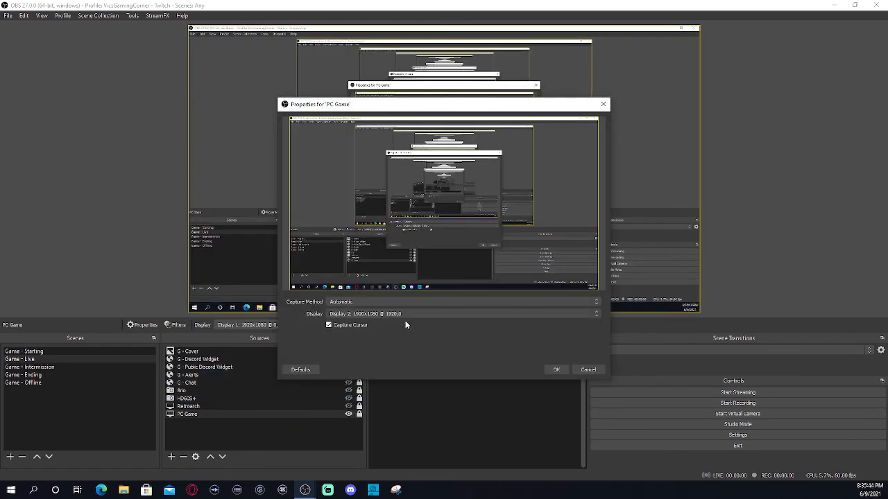
pyautogui.click(557, 370)
pyautogui.click(349, 414)
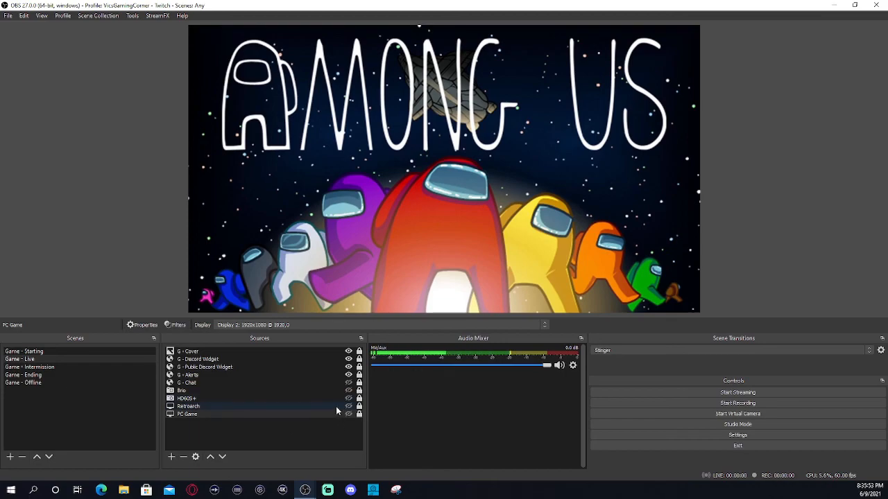
# In the Game - Intermission scene, unlock G - Intermission Text, move BE RIGHT BACK slightly up and to the left, and lock it again.
pyautogui.click(43, 367)
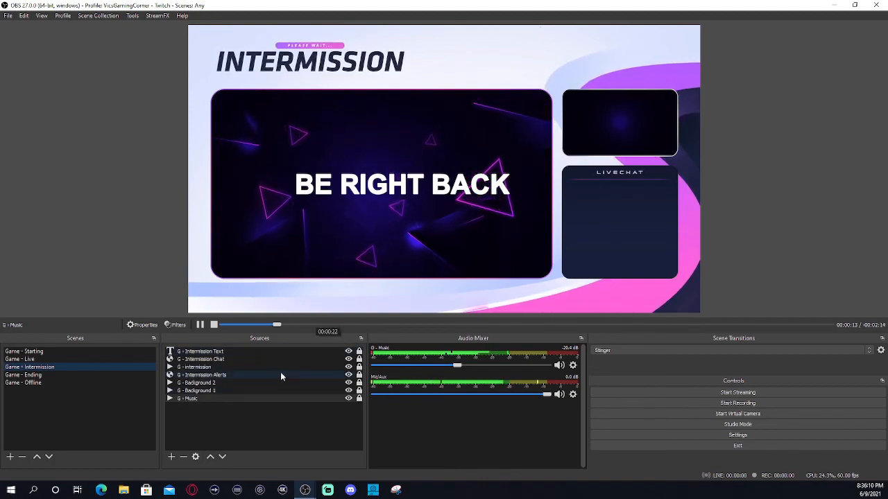
pyautogui.click(215, 352)
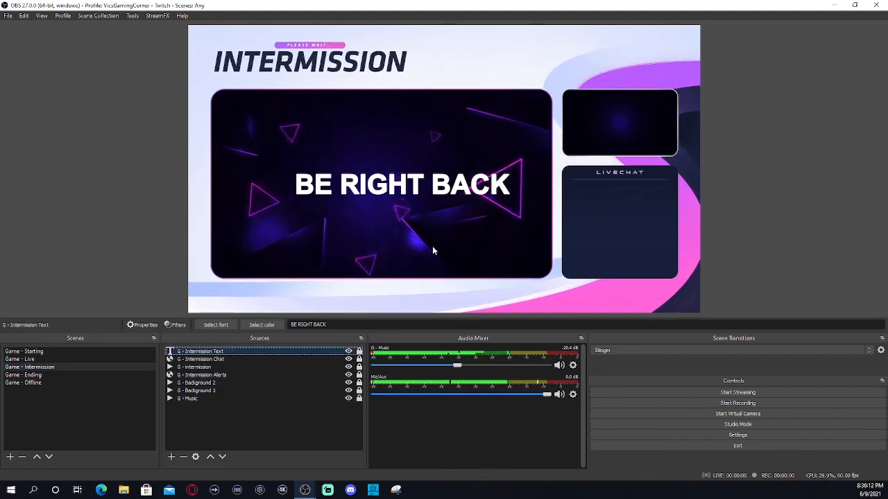
pyautogui.click(367, 188)
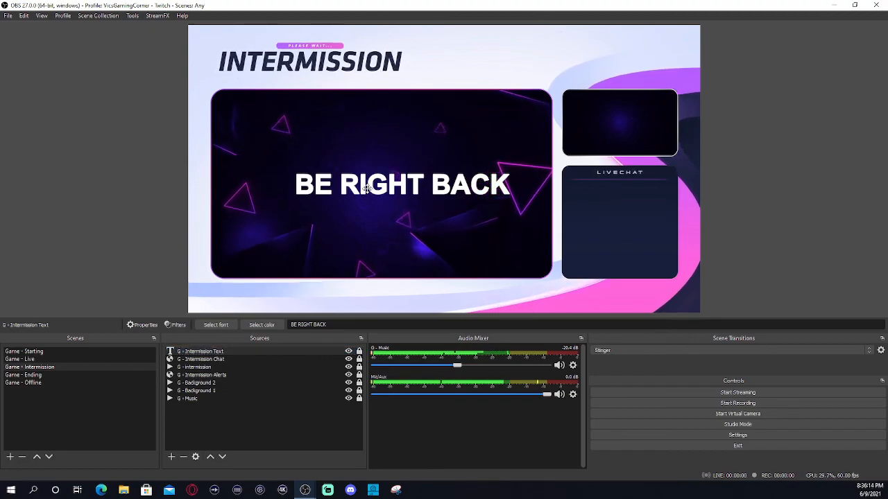
pyautogui.click(359, 352)
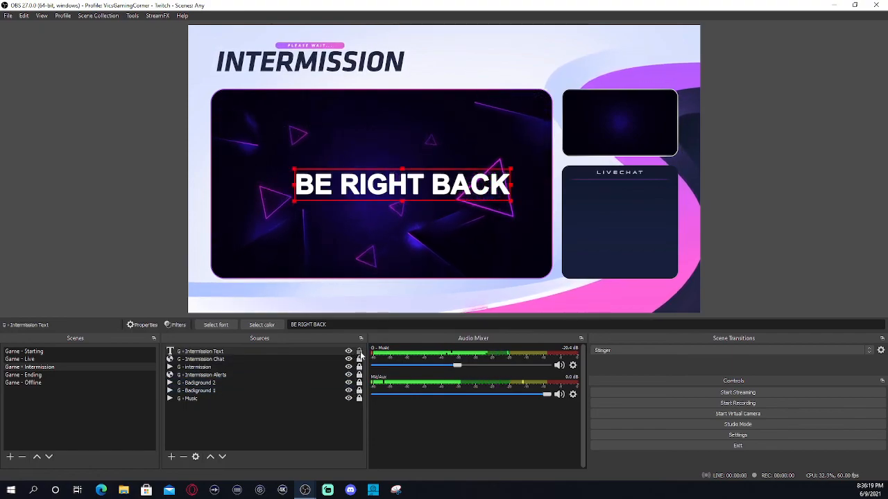
pyautogui.moveTo(385, 186); pyautogui.dragTo(368, 179)
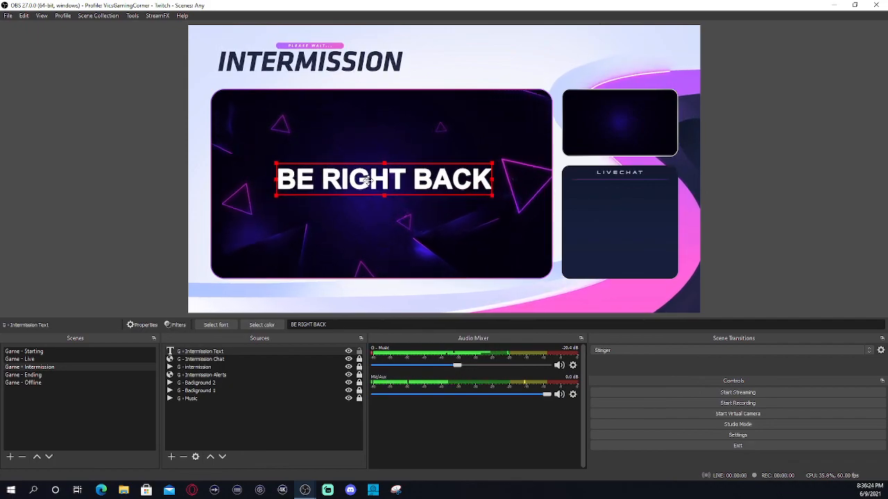
pyautogui.click(359, 352)
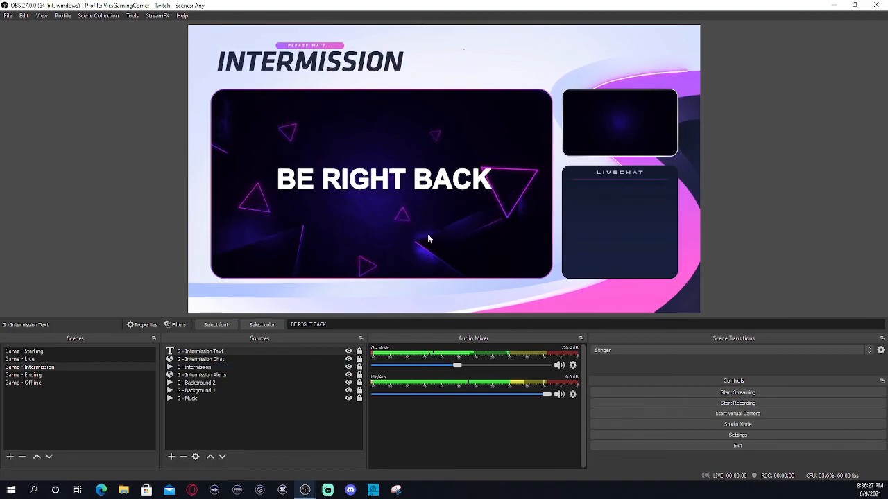
# Look at the G - Intermission Chat source, and hide and restore the G - intermission overlay to see what it covers.
pyautogui.click(209, 359)
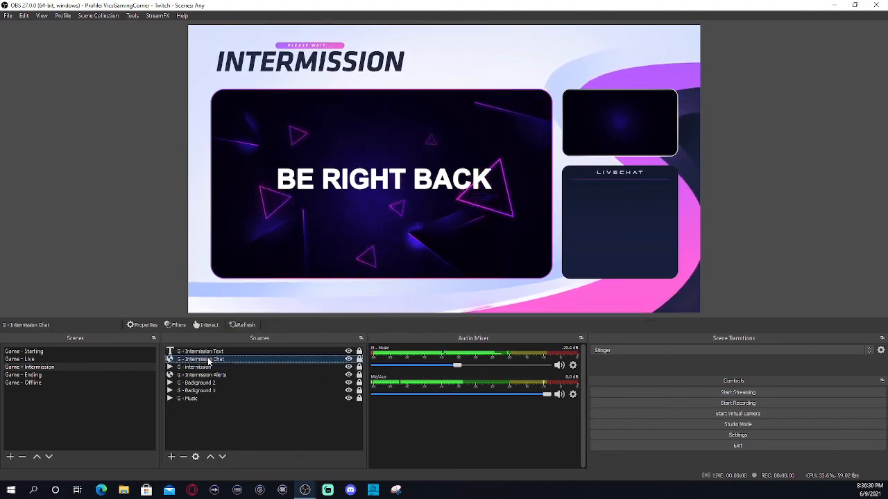
pyautogui.click(349, 360)
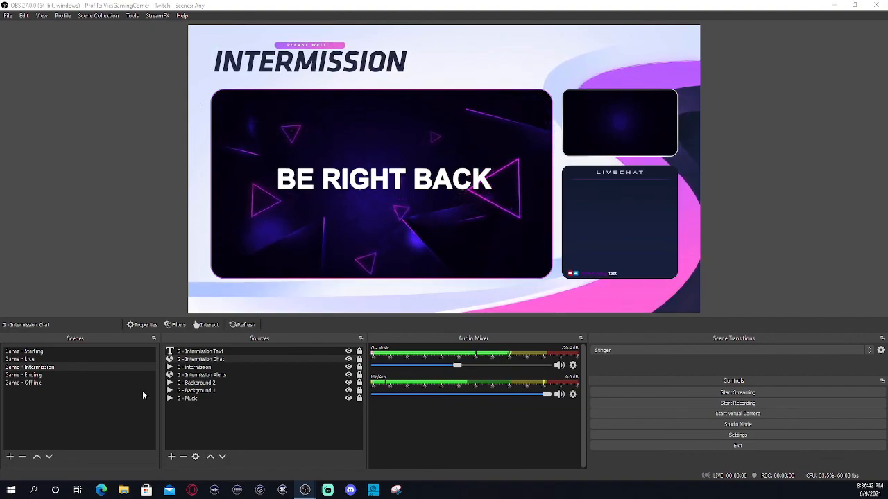
pyautogui.click(217, 368)
pyautogui.click(348, 367)
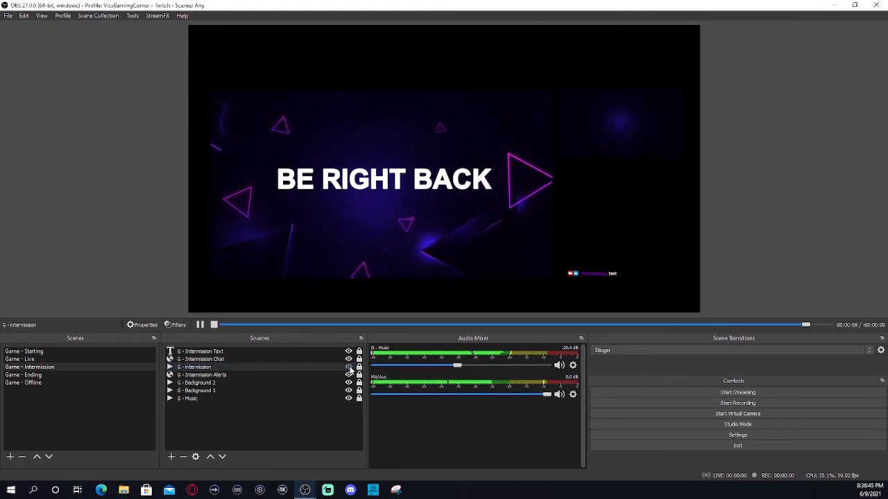
pyautogui.click(348, 367)
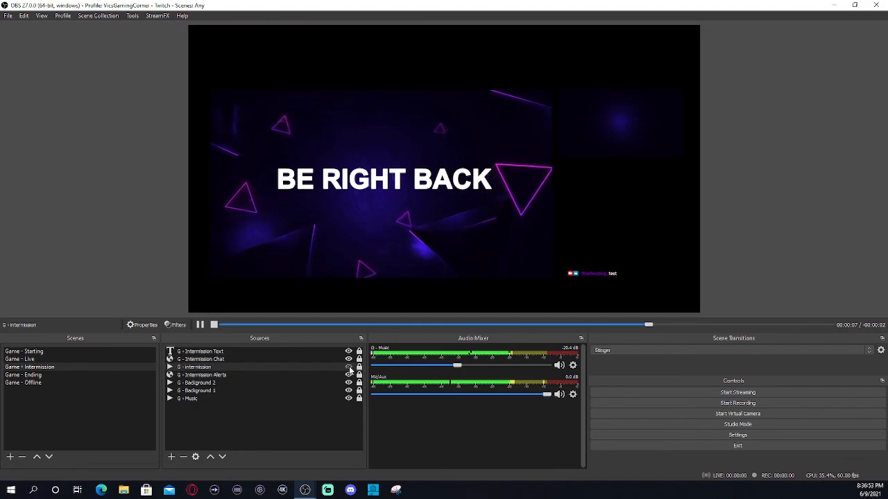
# Inspect the properties of the G - Intermission Alerts source without changing them.
pyautogui.rightClick(229, 376)
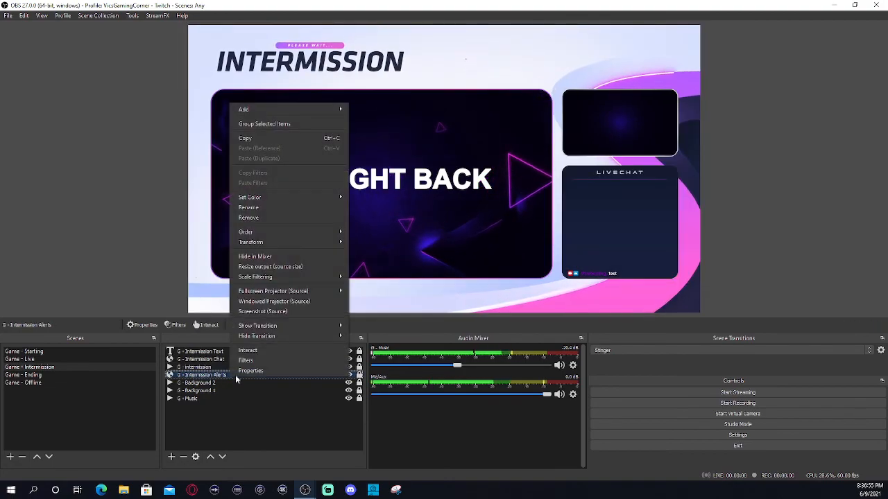
pyautogui.click(249, 370)
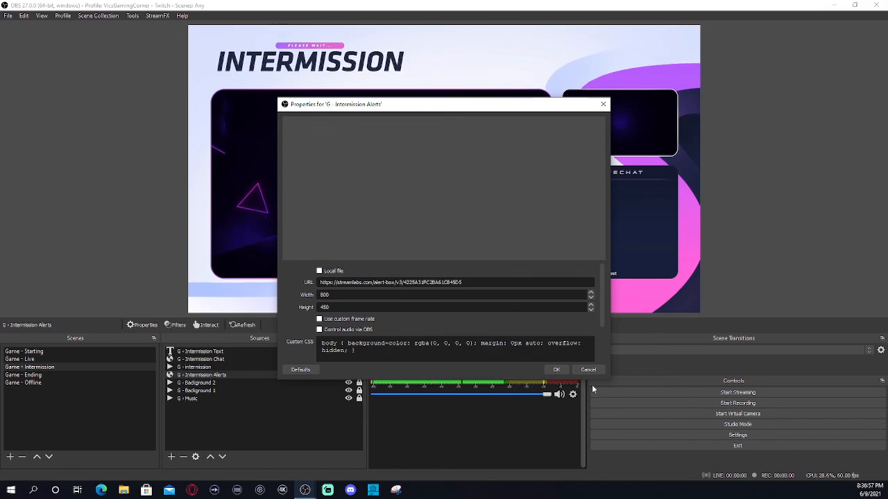
pyautogui.click(593, 371)
# Choose Intermission Screen.webm as the G - intermission source's local file to demonstrate the selection, and cancel the properties.
pyautogui.click(205, 367)
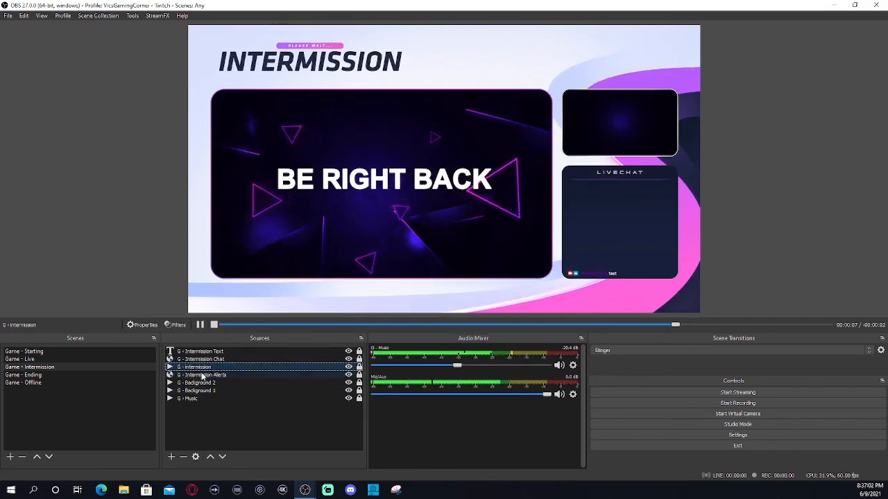
pyautogui.rightClick(223, 368)
pyautogui.click(248, 369)
pyautogui.doubleClick(248, 368)
pyautogui.click(586, 302)
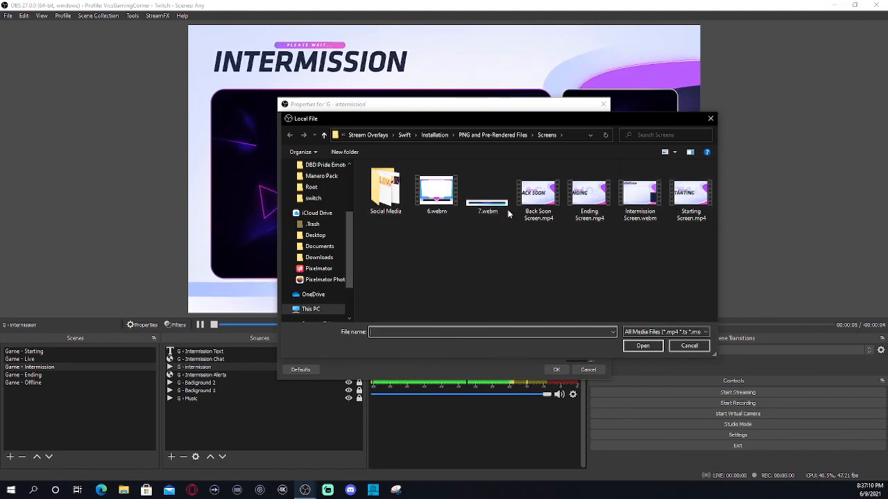
pyautogui.doubleClick(628, 210)
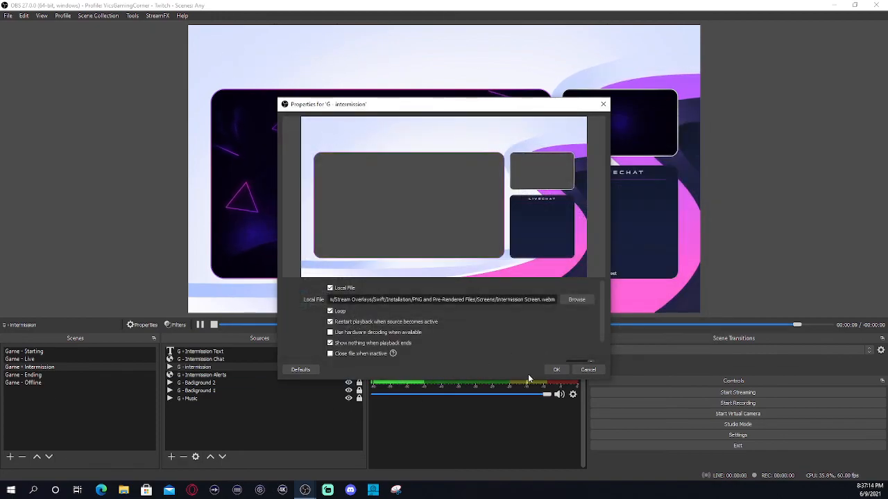
pyautogui.click(587, 370)
# Look at the G - Intermission Alerts and G - Background 2 sources and the small camera frame in the preview.
pyautogui.click(224, 375)
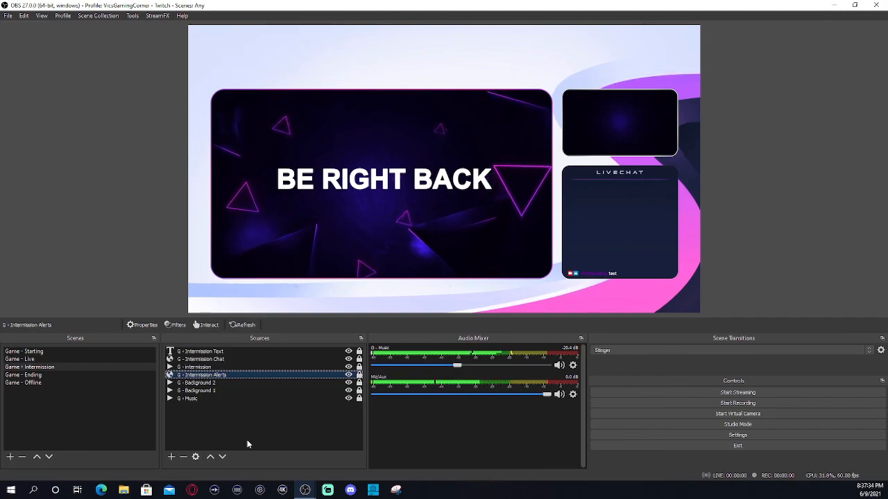
pyautogui.click(216, 385)
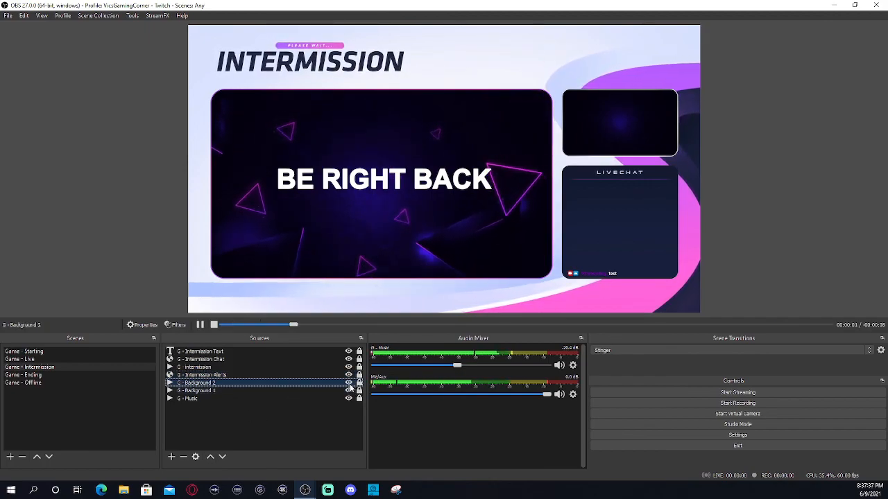
pyautogui.click(641, 126)
pyautogui.click(610, 123)
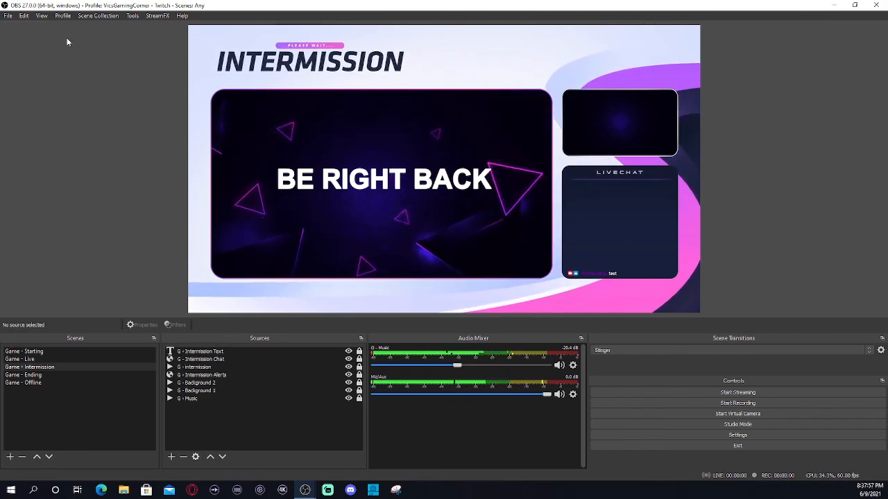
# Show the Chat dock beside the preview.
pyautogui.click(42, 15)
pyautogui.moveTo(46, 41)
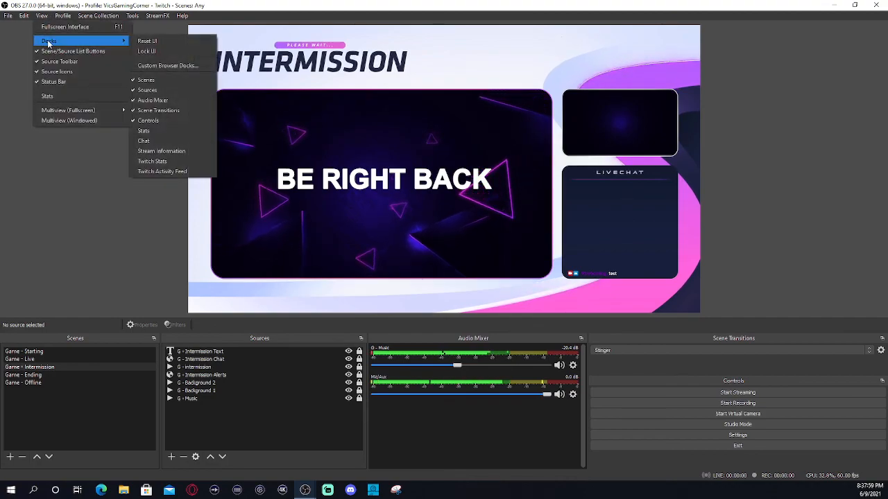
pyautogui.click(164, 141)
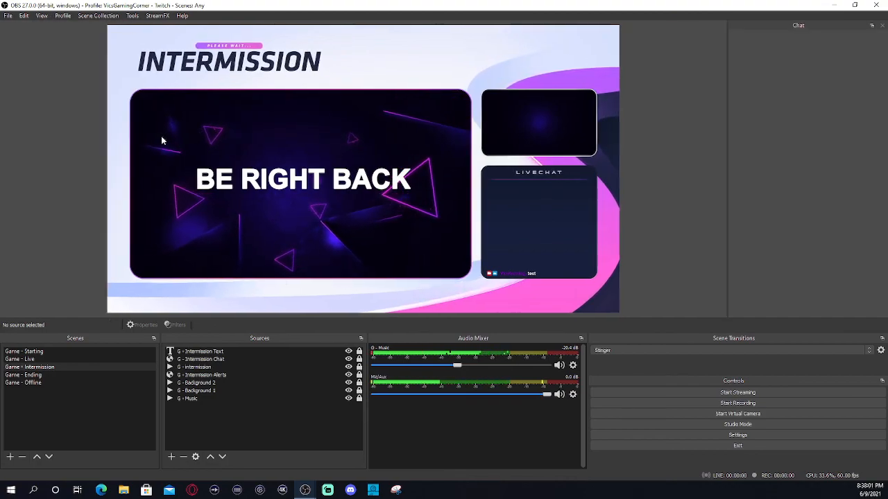
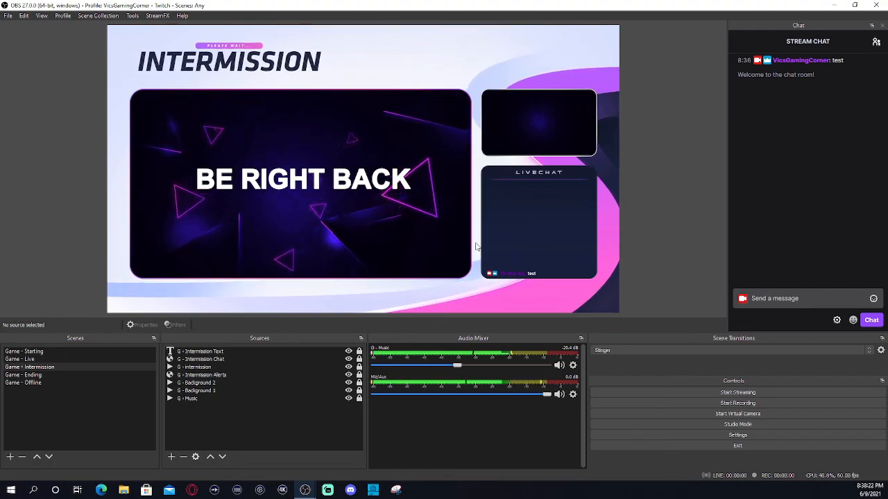
# Show the Twitch Stats dock, arrange it beside the stacked Scene Transitions and Controls docks, and align its width with the Chat dock.
pyautogui.click(42, 16)
pyautogui.moveTo(48, 43)
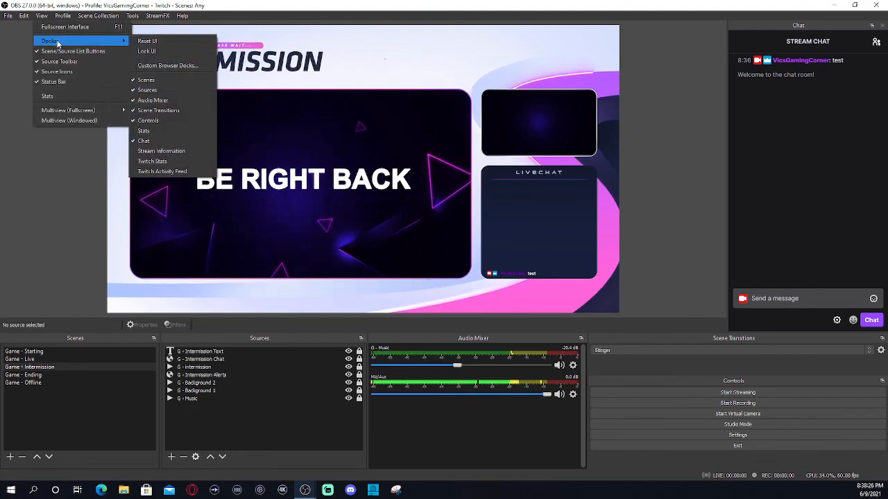
pyautogui.click(179, 162)
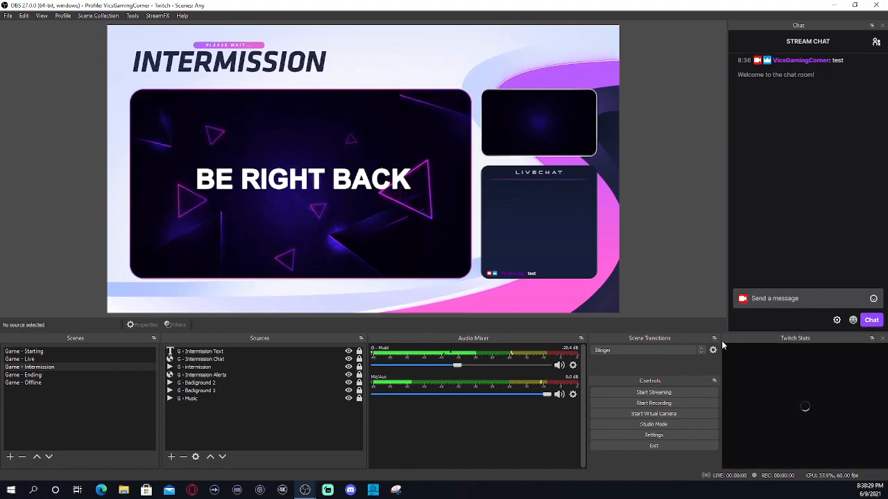
pyautogui.moveTo(726, 342); pyautogui.dragTo(808, 421)
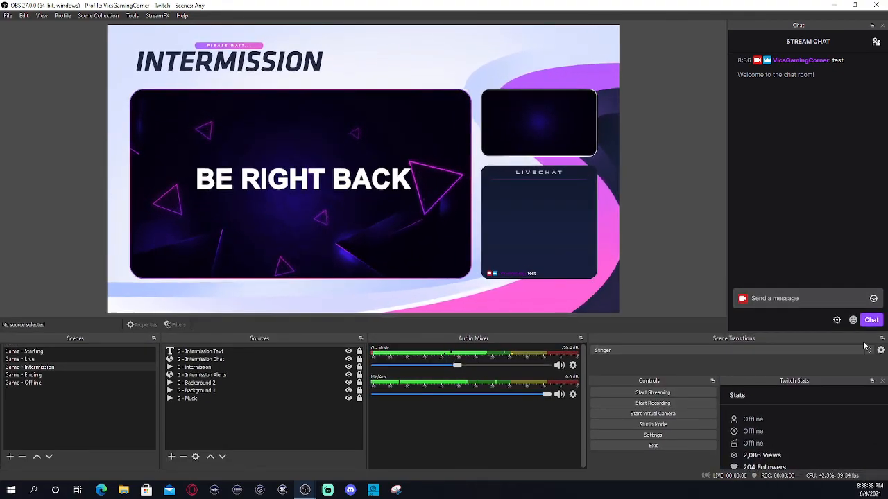
pyautogui.moveTo(861, 341); pyautogui.dragTo(655, 350)
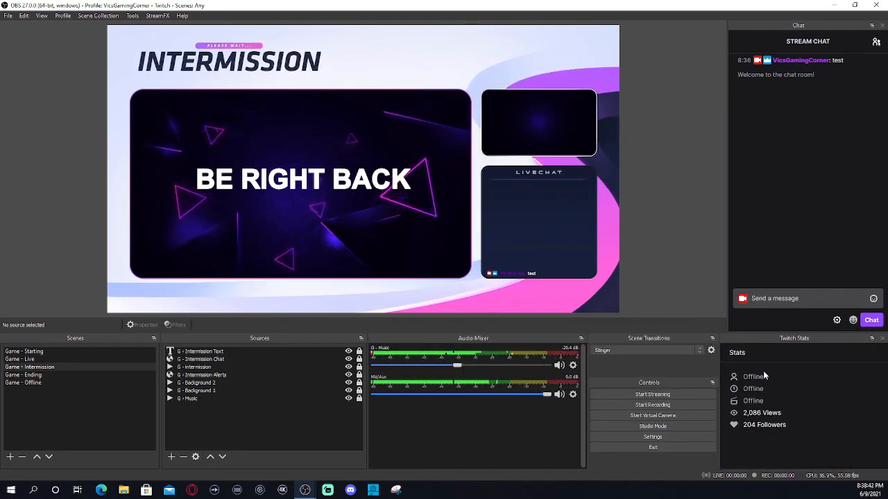
pyautogui.moveTo(719, 337); pyautogui.dragTo(727, 336)
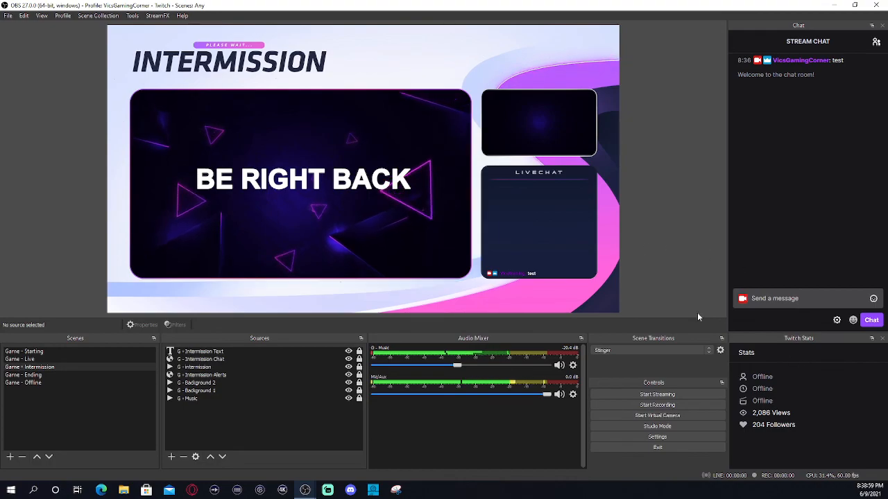
# Show the Twitch Activity Feed and Stream Information docks.
pyautogui.click(41, 15)
pyautogui.moveTo(50, 41)
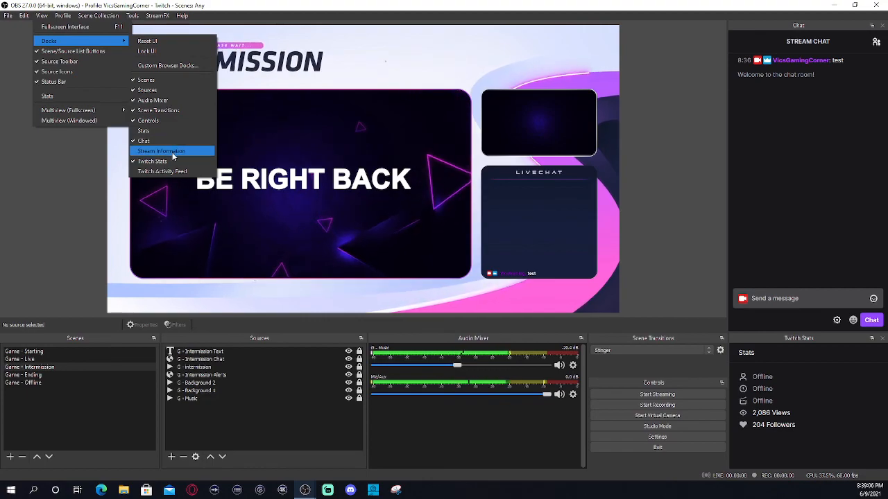
pyautogui.click(143, 172)
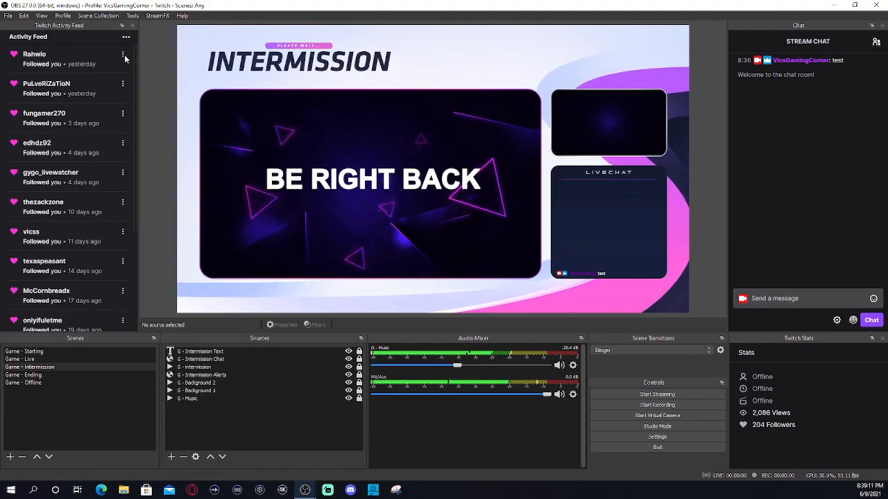
pyautogui.click(63, 16)
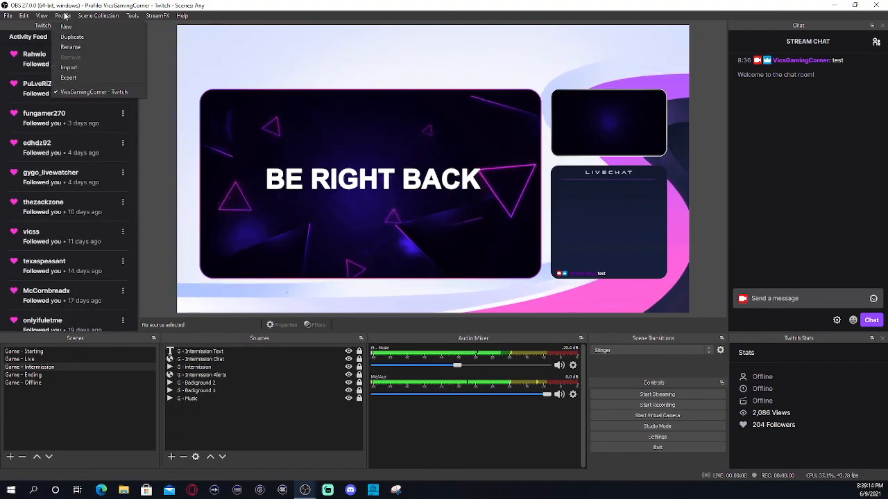
pyautogui.moveTo(42, 16)
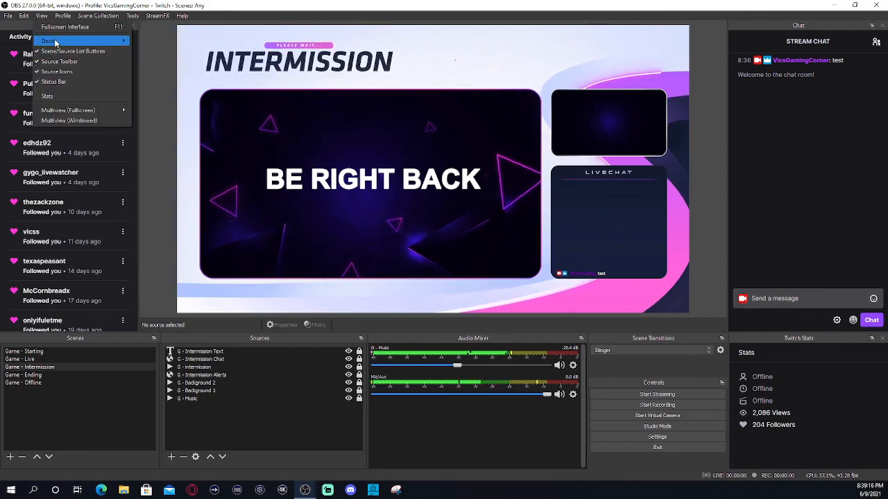
pyautogui.moveTo(69, 41)
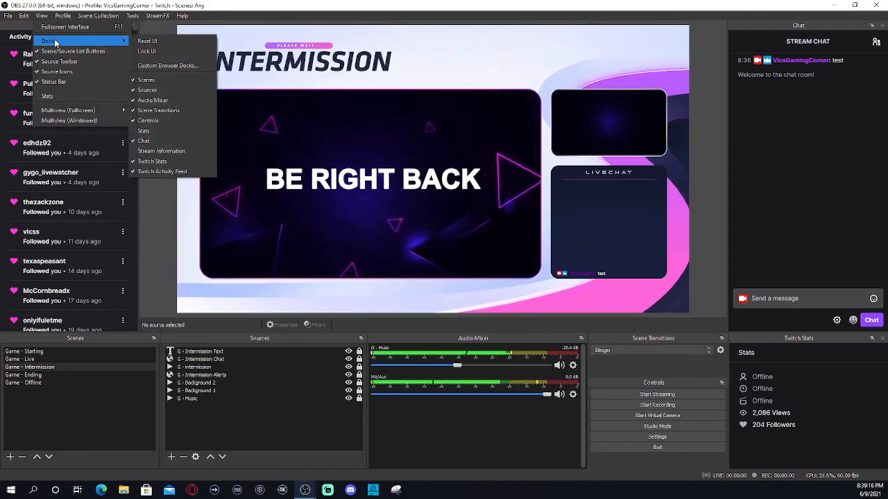
pyautogui.click(173, 151)
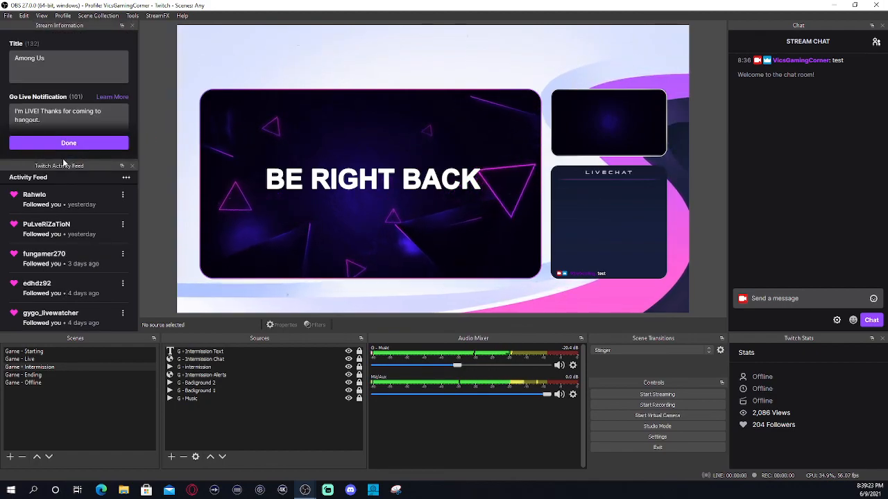
# Enlarge the Stream Information dock above the Twitch Activity Feed and look through its title, notification and category fields.
pyautogui.moveTo(62, 159); pyautogui.dragTo(62, 192)
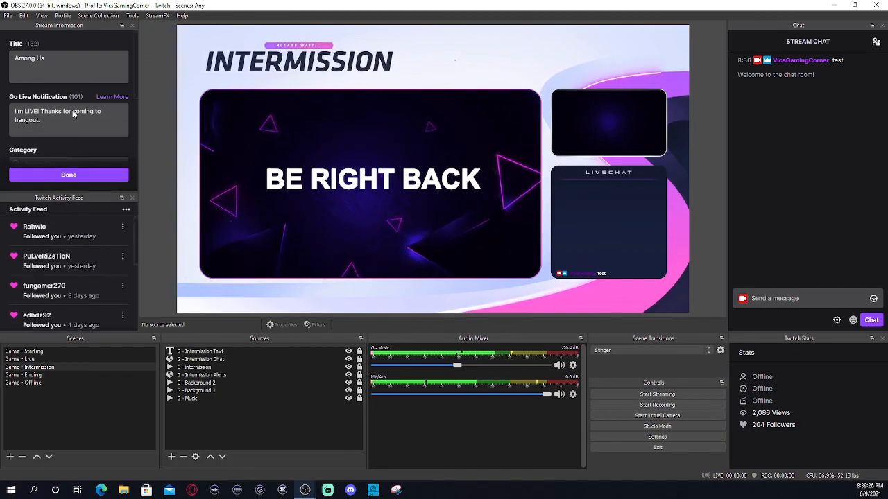
pyautogui.scroll(-3, 76, 91)
pyautogui.scroll(3, 69, 111)
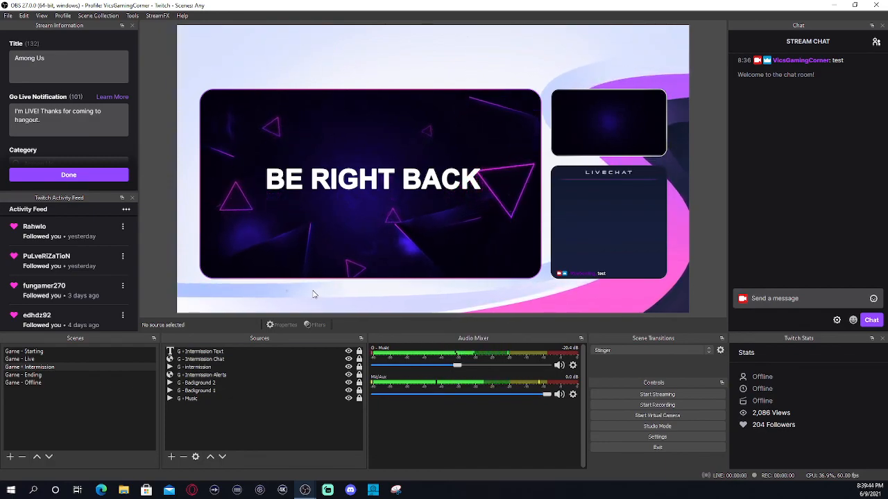
# Switch to the Game - Live scene and check the HD60S+ capture by showing it and temporarily hiding the G - Cover image.
pyautogui.click(24, 359)
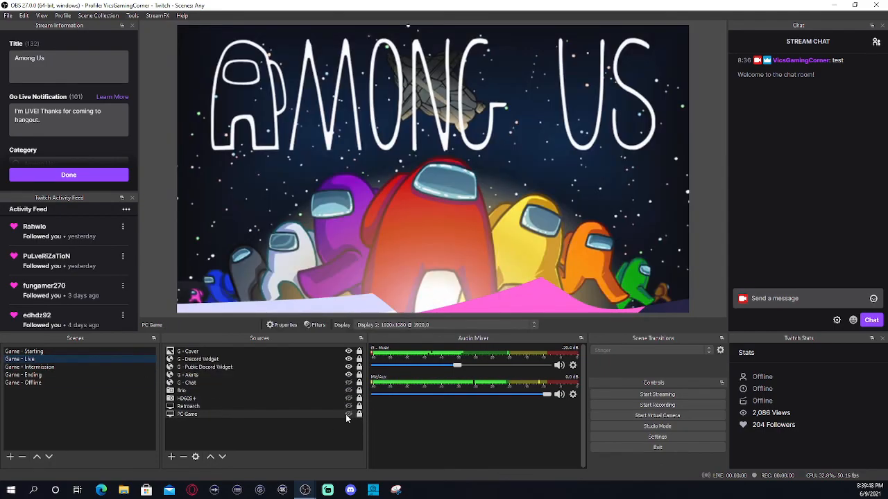
pyautogui.click(259, 391)
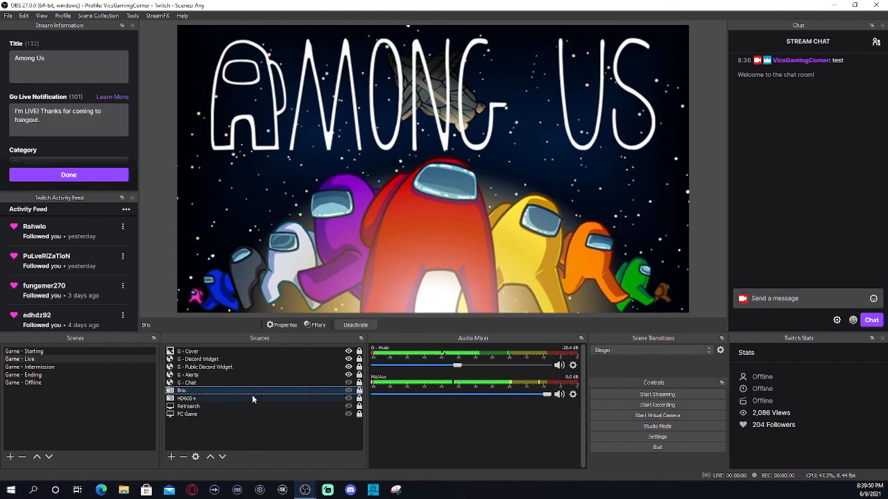
pyautogui.click(304, 399)
pyautogui.click(348, 399)
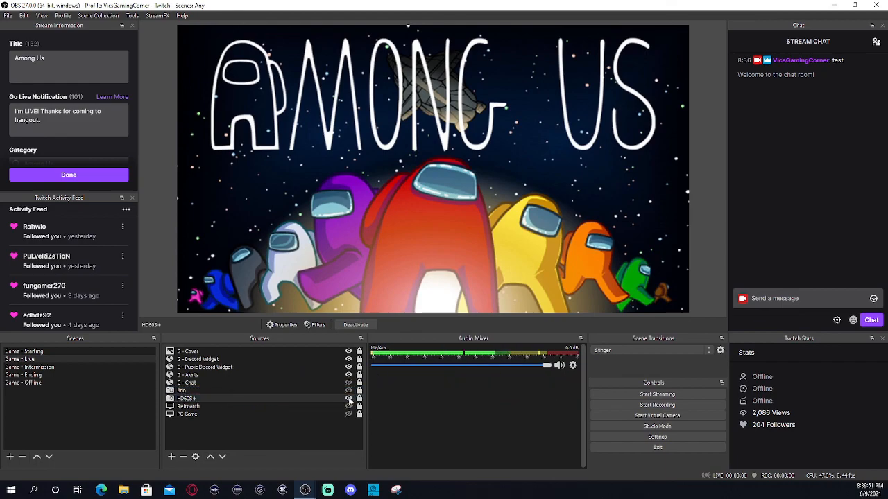
pyautogui.click(349, 352)
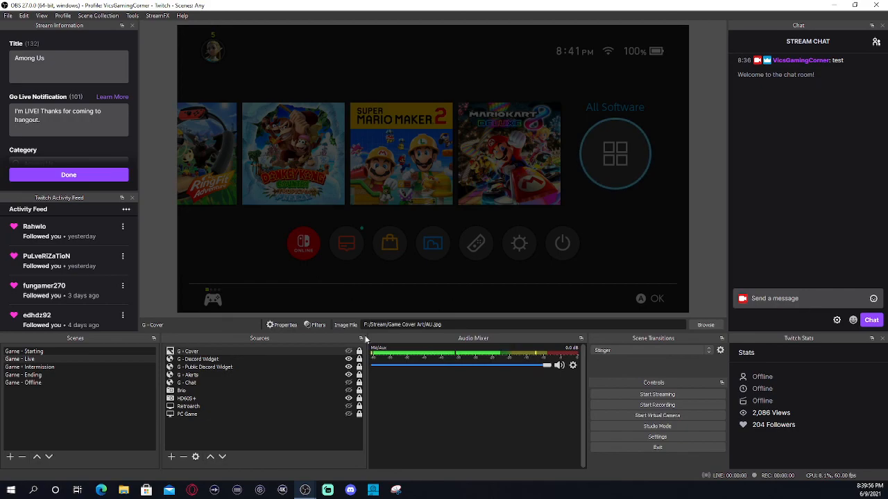
pyautogui.click(349, 352)
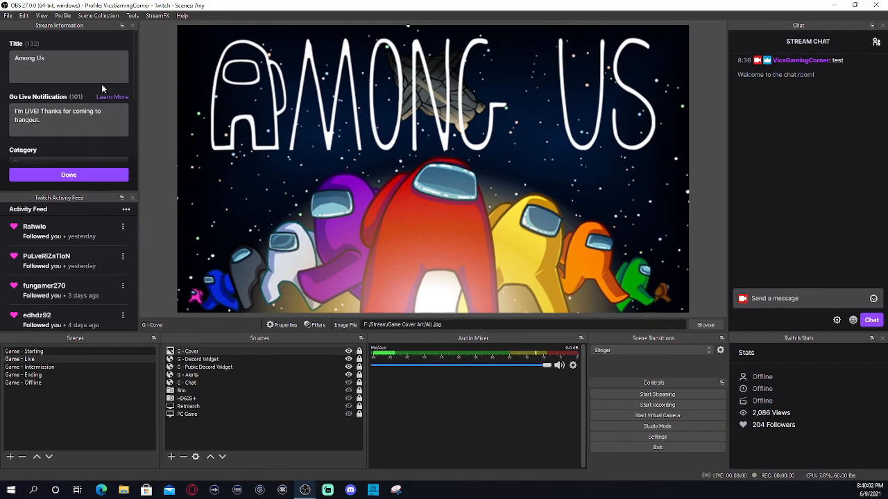
# Switch to the Game - Intermission scene and toggle the visibility of G - Background 1 off and back on.
pyautogui.click(43, 367)
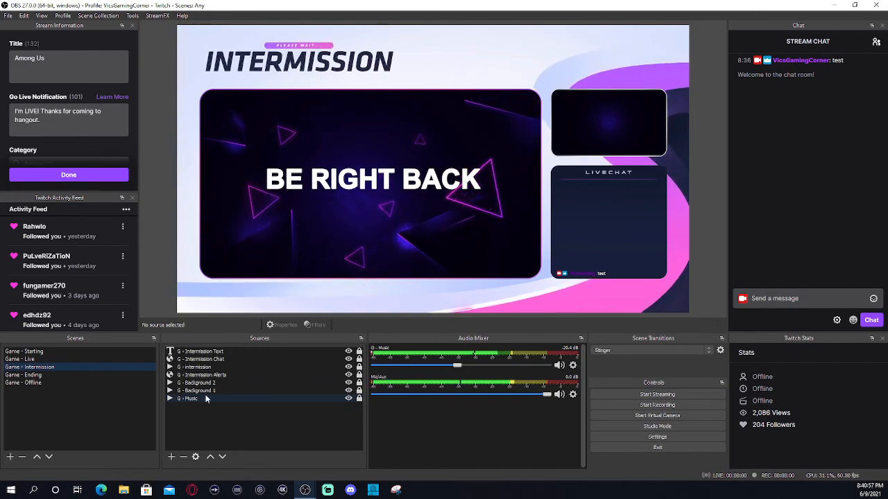
pyautogui.click(216, 392)
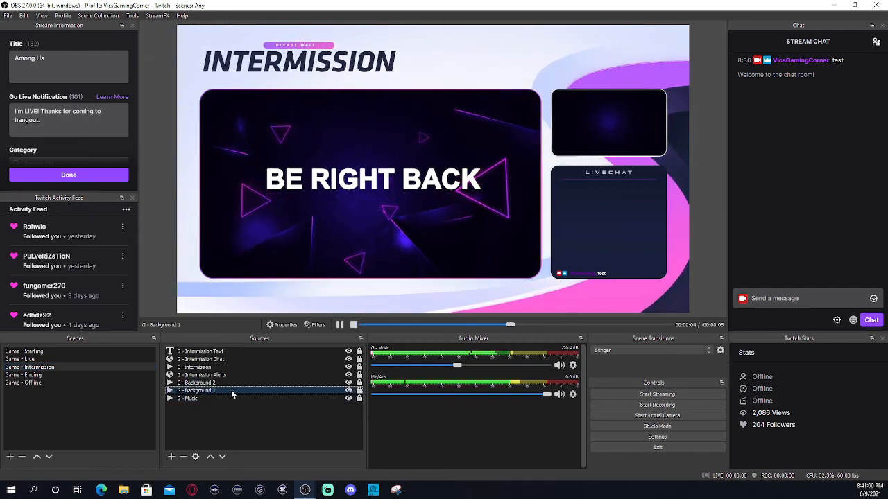
pyautogui.click(349, 393)
pyautogui.click(350, 393)
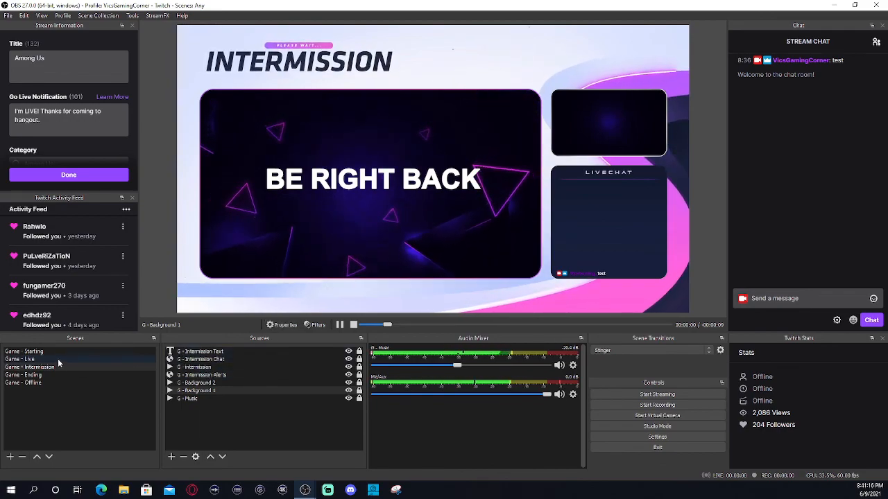
# Preview the Game - Starting, Game - Live, Game - Ending and Game - Offline scenes in turn.
pyautogui.click(38, 351)
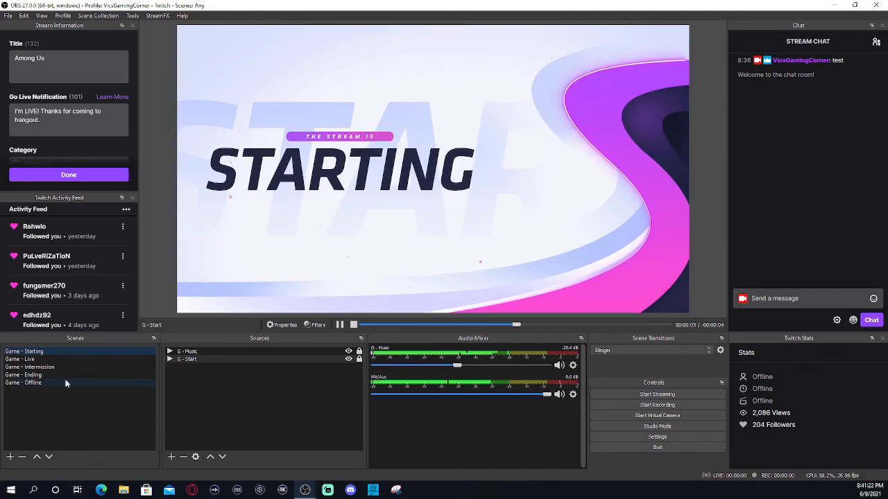
pyautogui.click(38, 360)
pyautogui.click(43, 375)
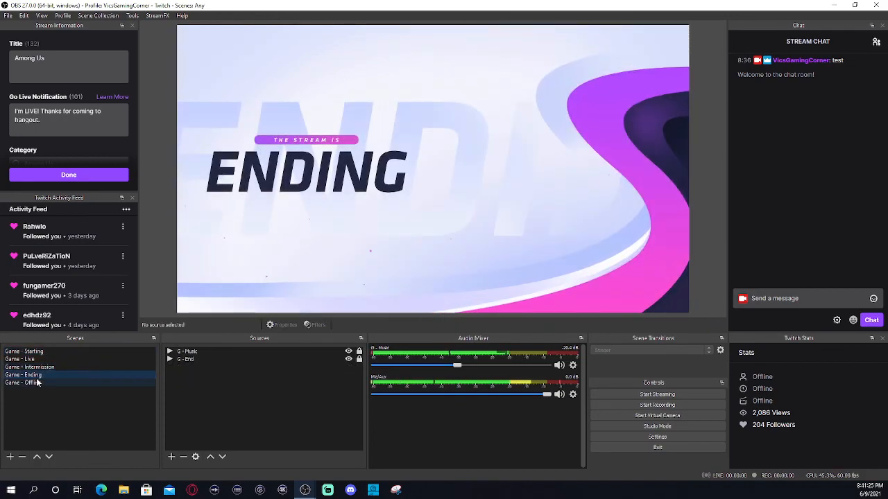
pyautogui.click(36, 382)
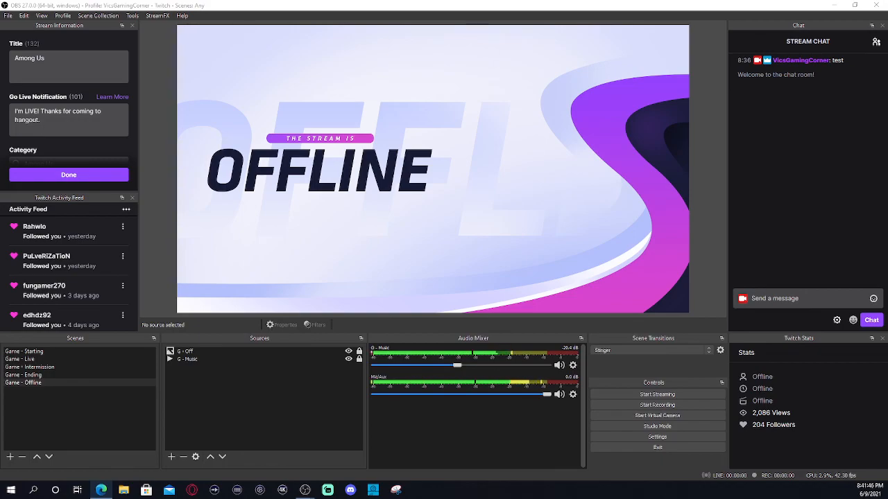
pyautogui.click(369, 274)
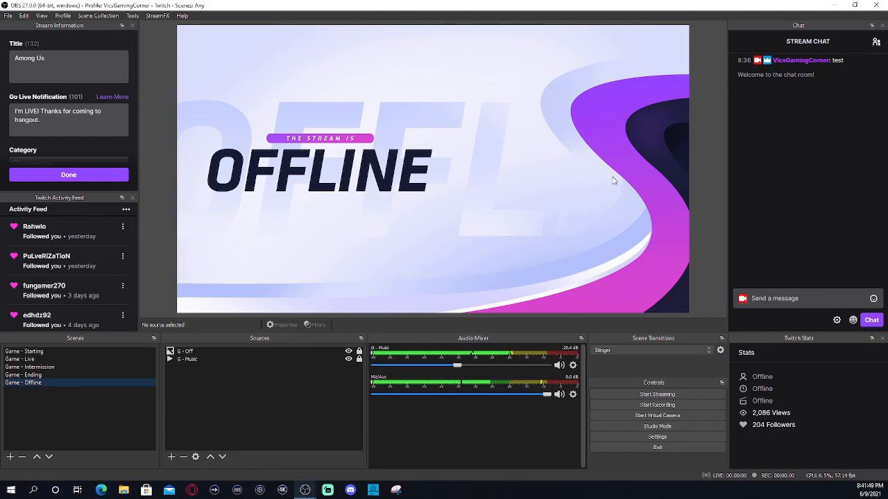
# Switch to the Game - Ending scene, look at Game - Intermission again and return to Game - Ending.
pyautogui.click(42, 374)
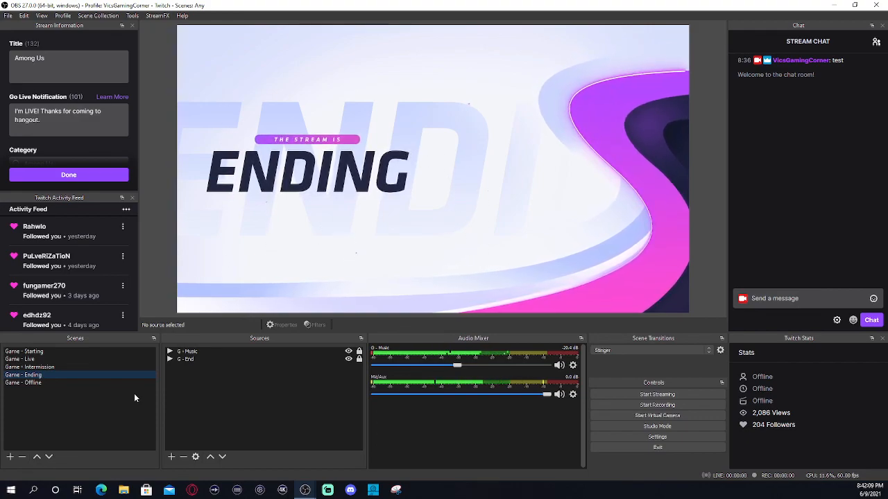
pyautogui.click(69, 367)
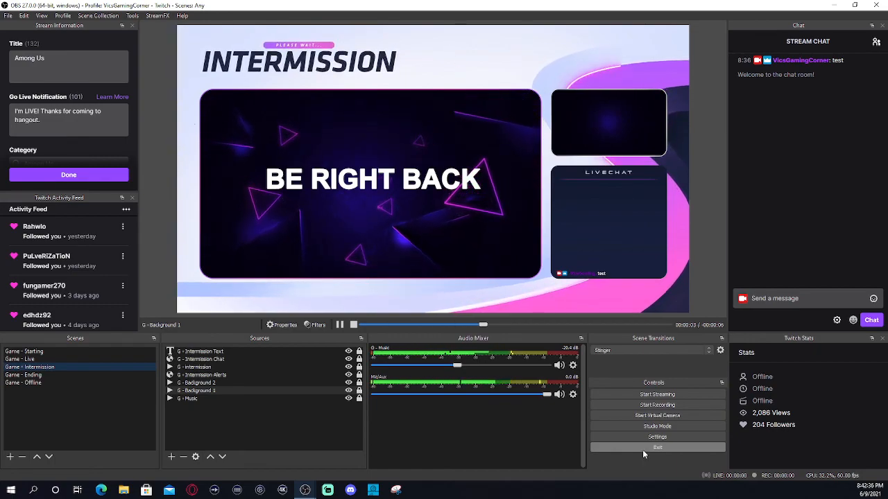
pyautogui.click(28, 375)
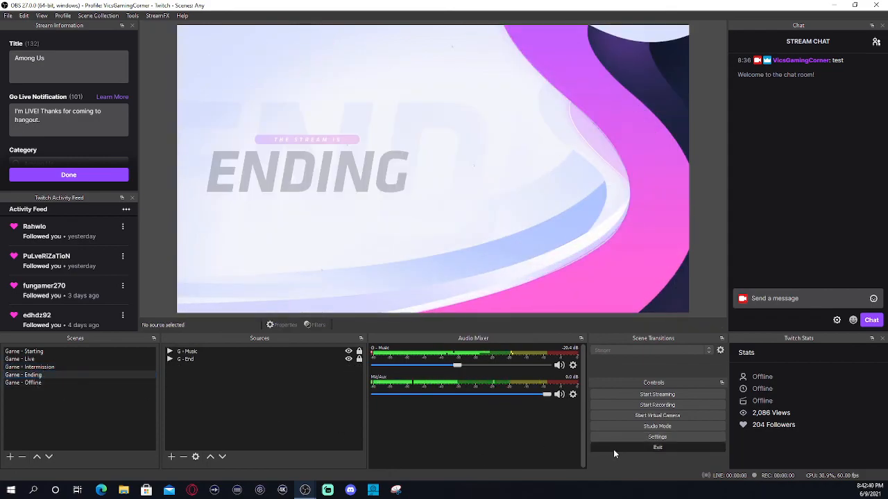
# Leave OBS for a maximized Streamlabs OBS window and expand its live chat dock.
pyautogui.click(613, 449)
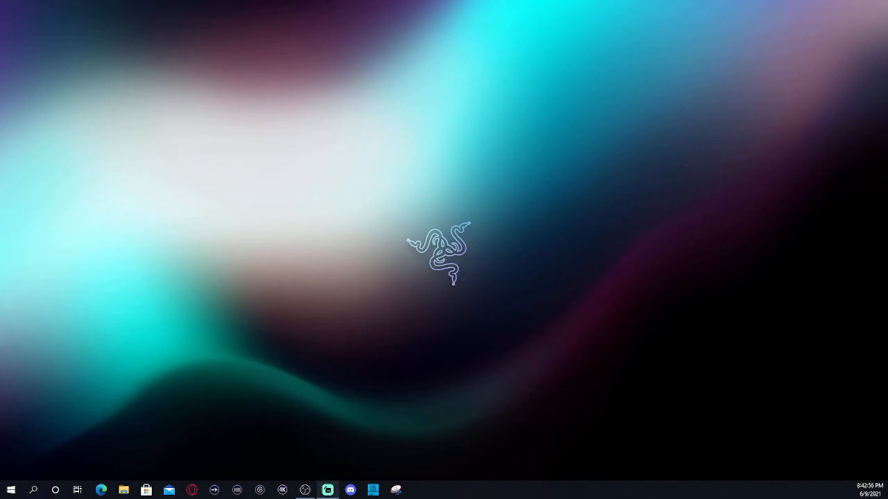
pyautogui.click(327, 490)
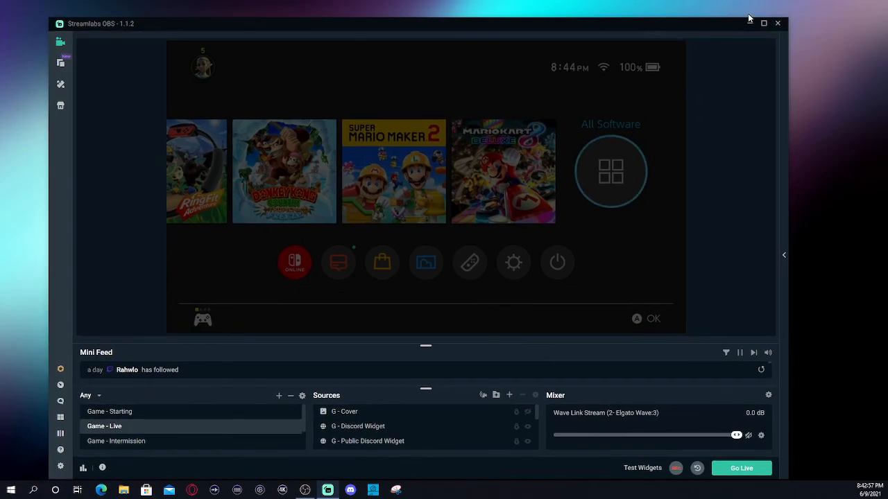
pyautogui.click(763, 24)
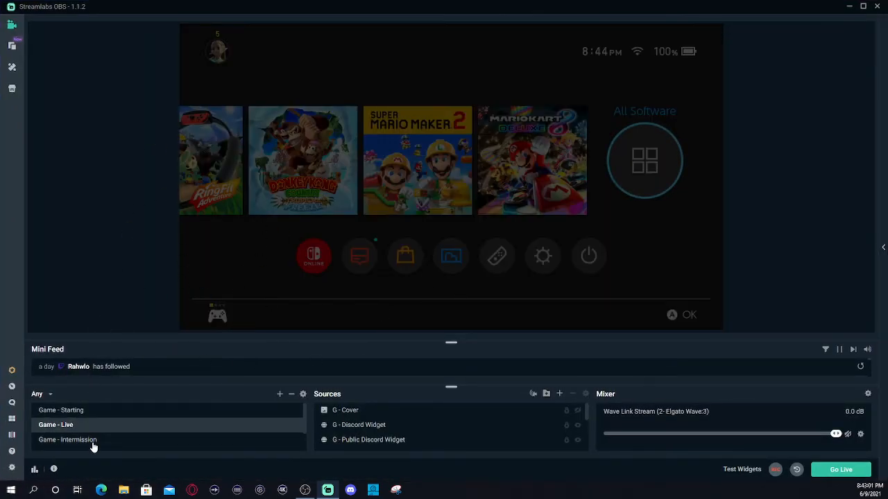
pyautogui.scroll(-2, 94, 444)
pyautogui.scroll(2, 99, 422)
pyautogui.click(884, 248)
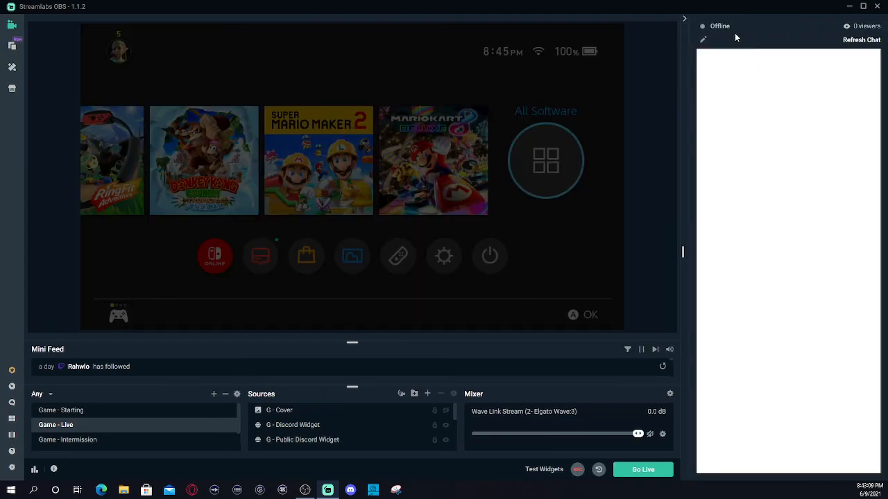
# In the stream settings, switch to a custom ingest with the Streaming Services type and look through the available services.
pyautogui.click(13, 469)
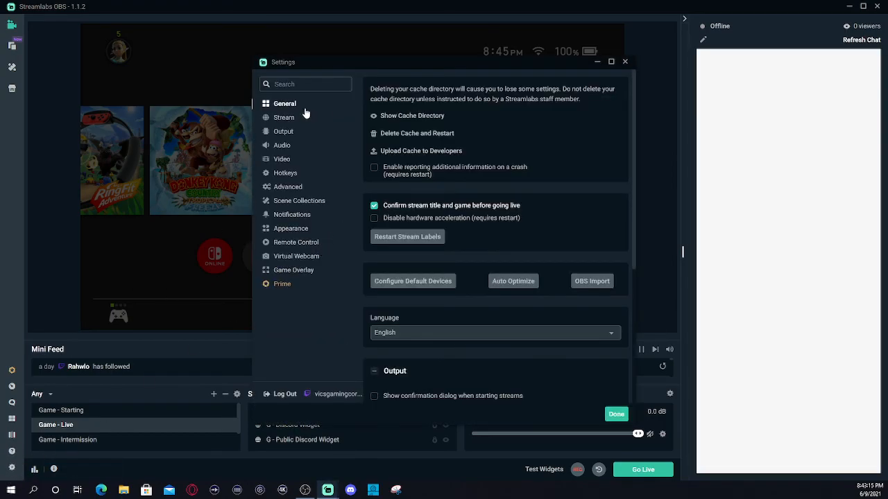
pyautogui.click(285, 119)
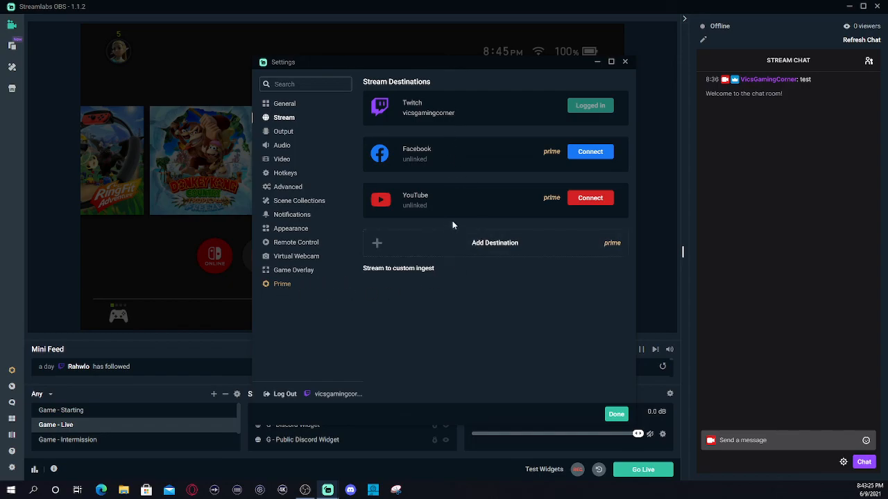
pyautogui.click(407, 271)
pyautogui.click(424, 174)
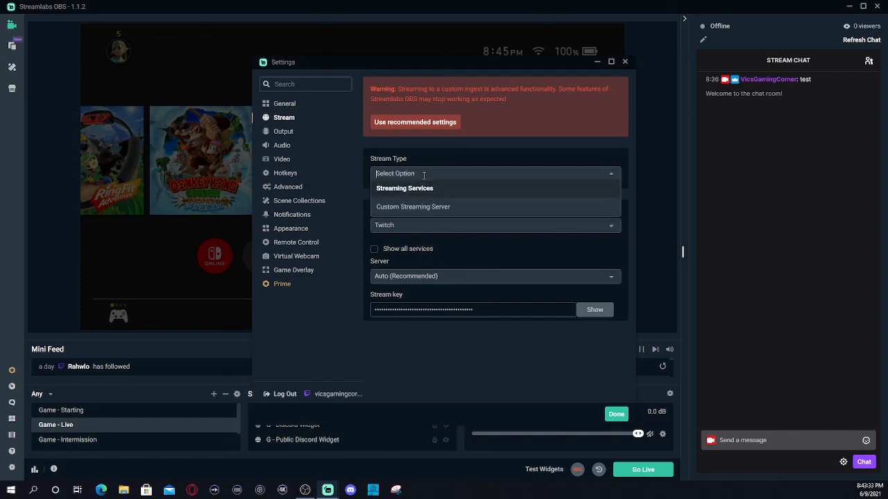
pyautogui.click(404, 188)
pyautogui.click(439, 224)
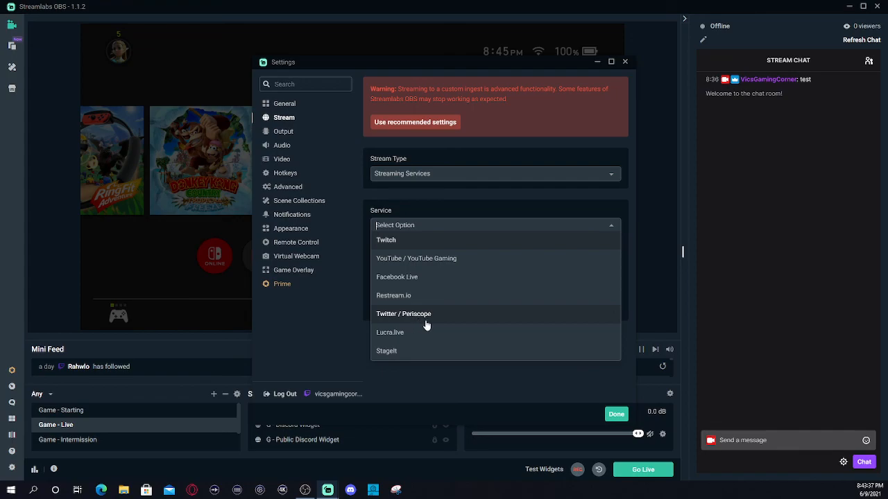
pyautogui.click(330, 365)
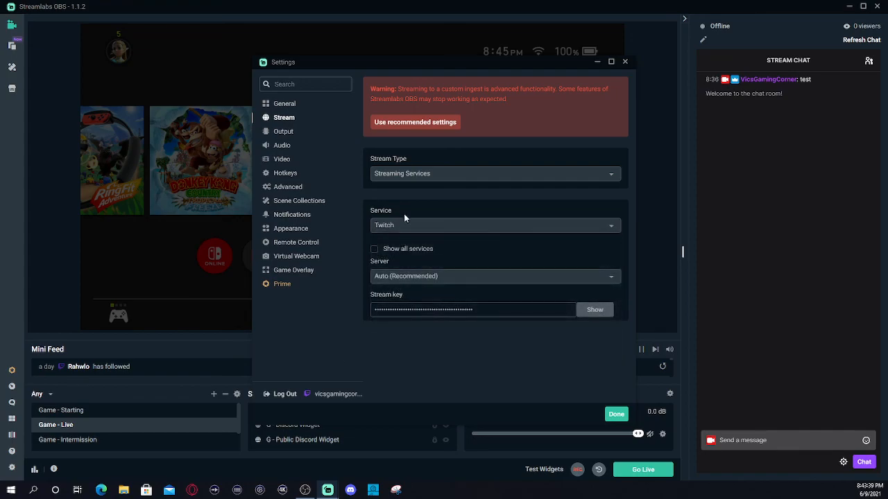
# Review the Output, Audio, Video and Advanced settings.
pyautogui.click(286, 133)
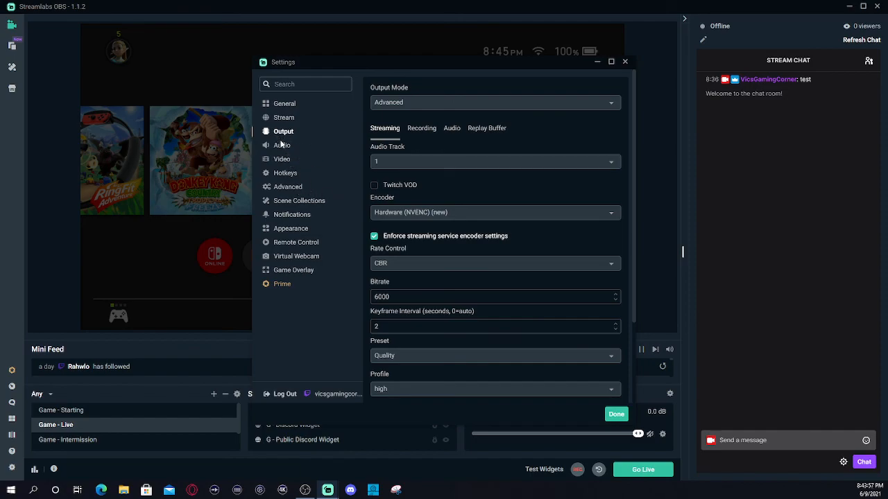
pyautogui.click(284, 146)
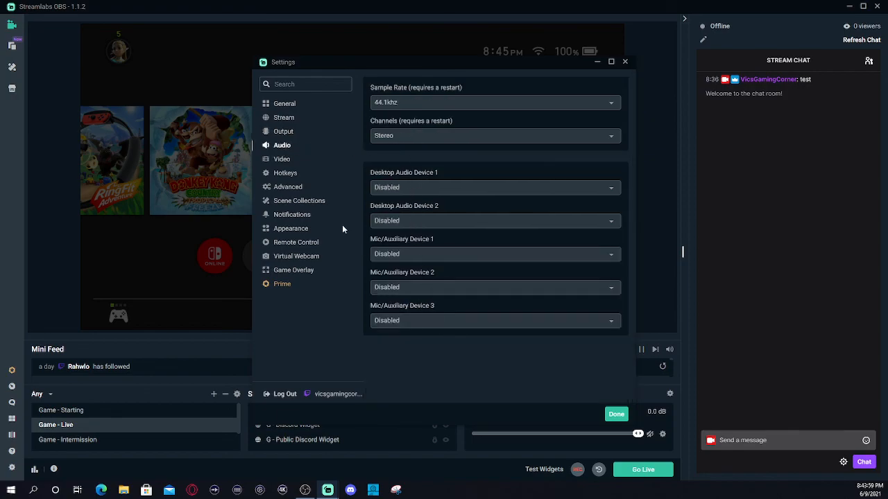
pyautogui.click(271, 160)
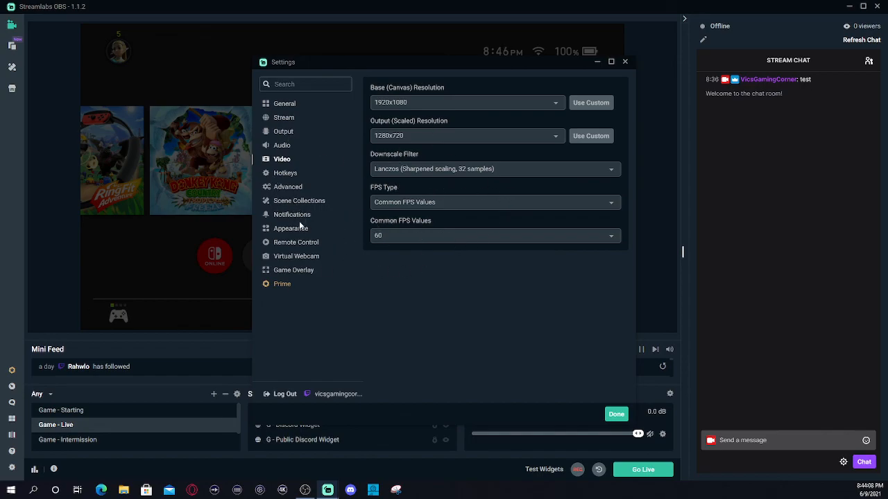
pyautogui.click(291, 188)
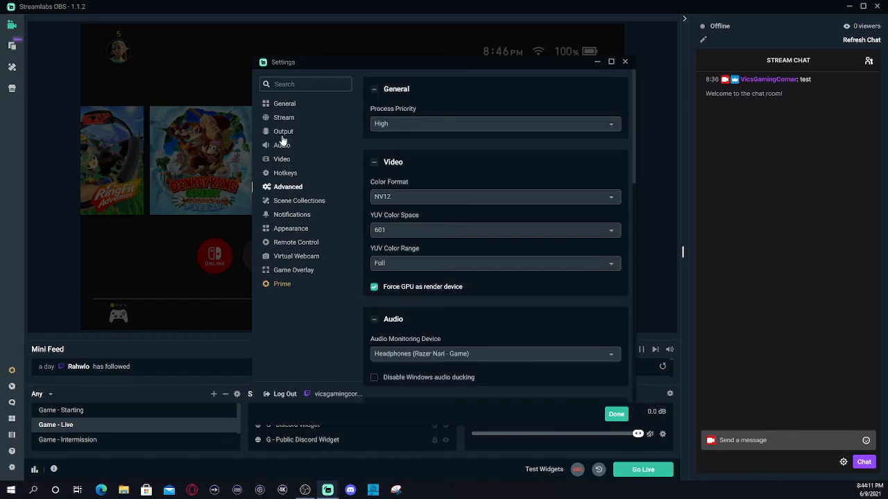
# Look at the Appearance, Notifications and Scene Collections settings.
pyautogui.click(294, 229)
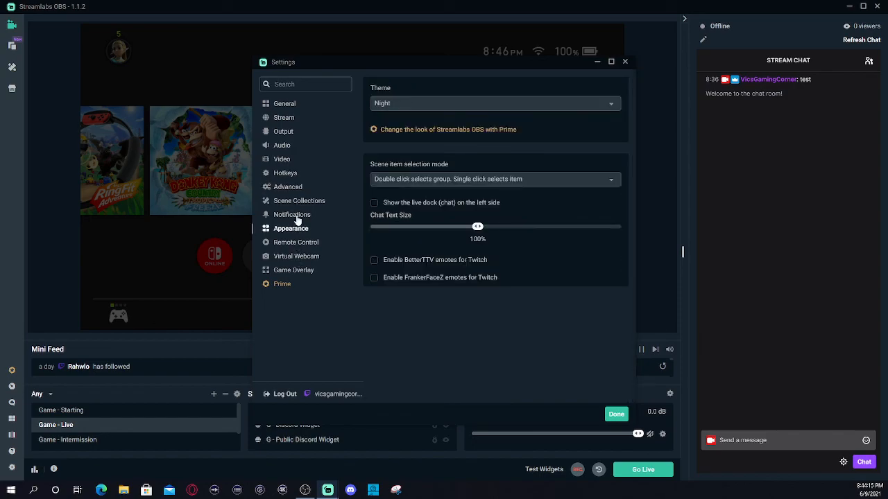
pyautogui.click(295, 215)
pyautogui.click(299, 202)
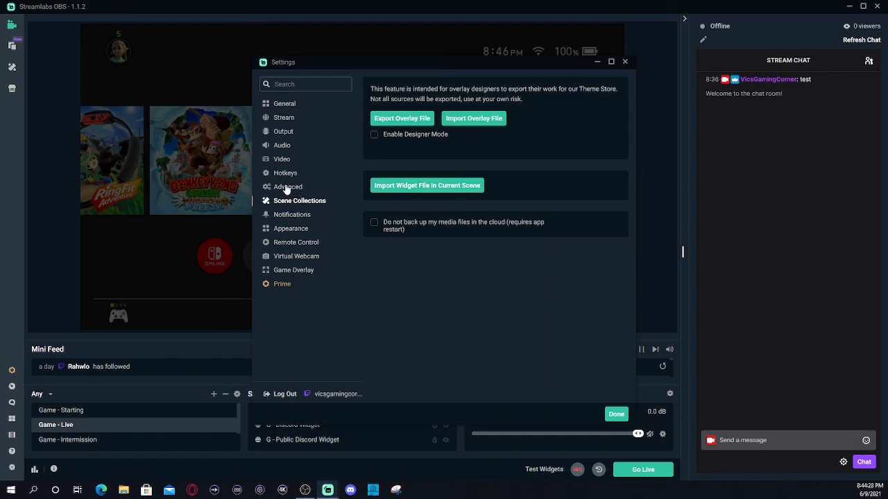
# Examine the General settings, including the default devices and OBS import options, and revisit the Video settings.
pyautogui.click(285, 105)
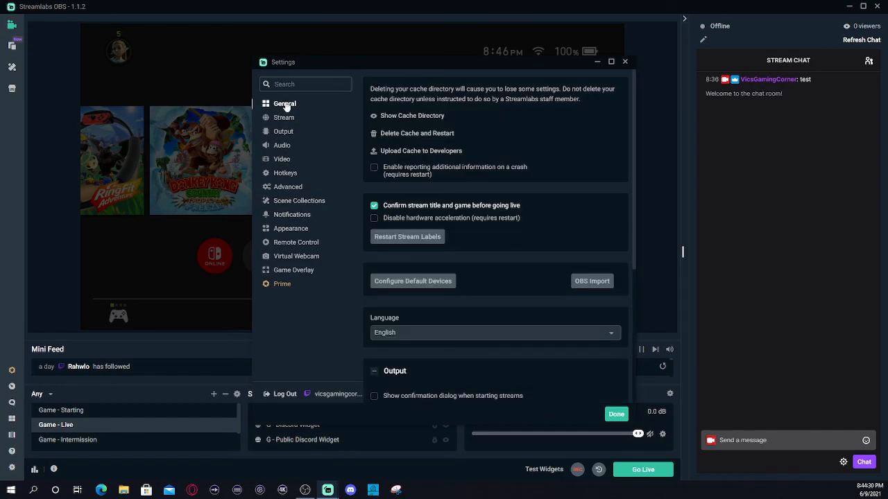
pyautogui.scroll(-1, 510, 288)
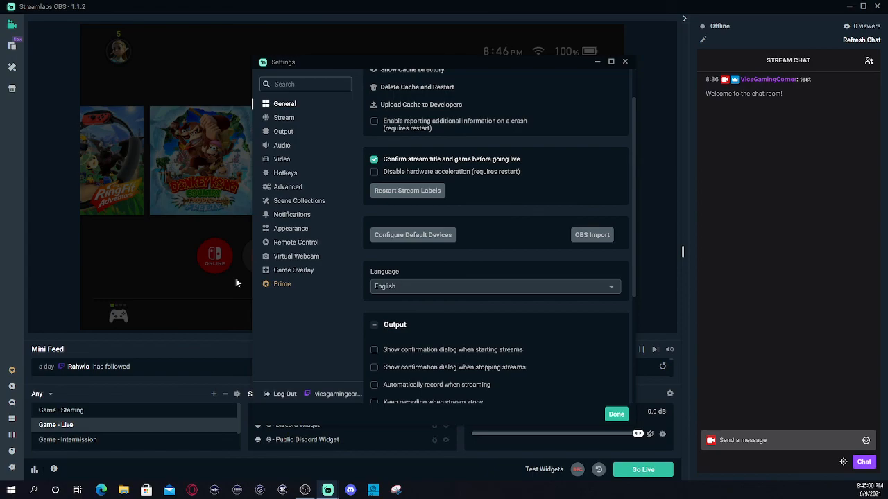
pyautogui.click(285, 164)
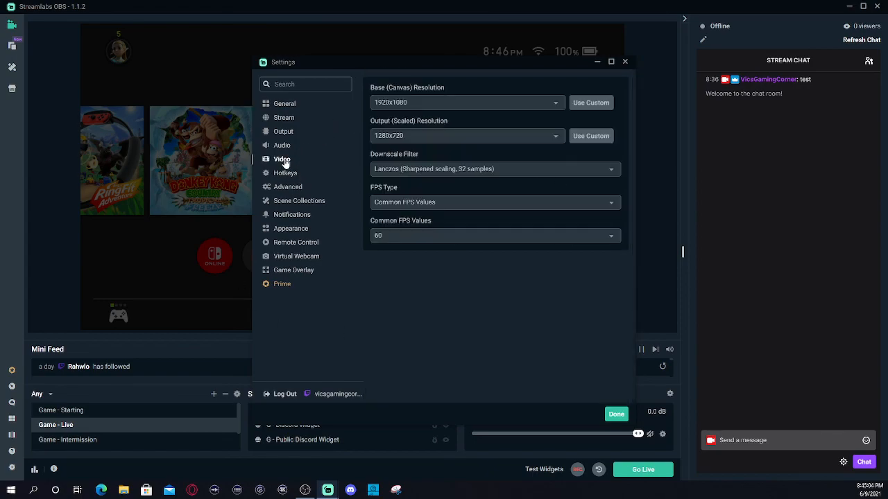
# Recheck the Audio device settings and the Output streaming settings, and close the settings window.
pyautogui.click(276, 147)
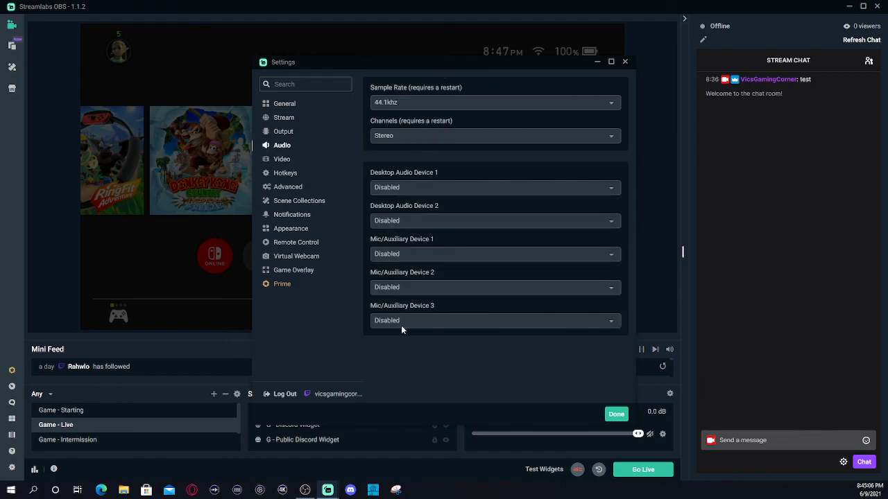
pyautogui.click(283, 132)
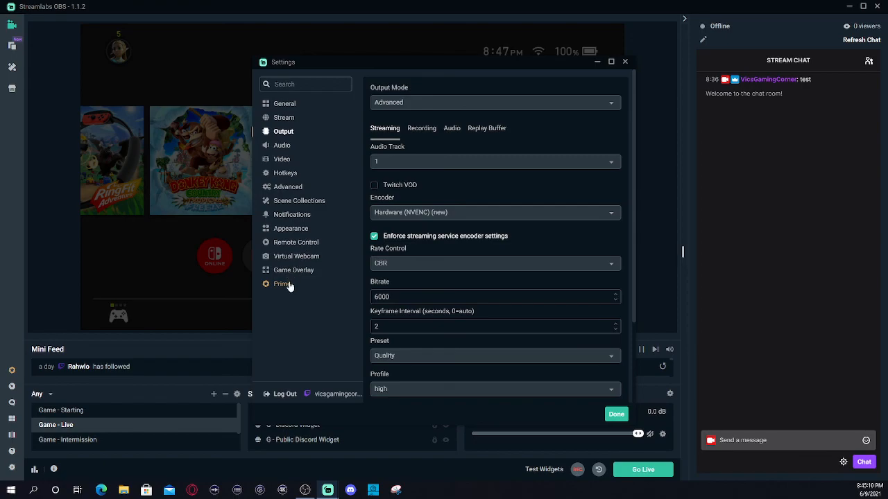
pyautogui.click(625, 62)
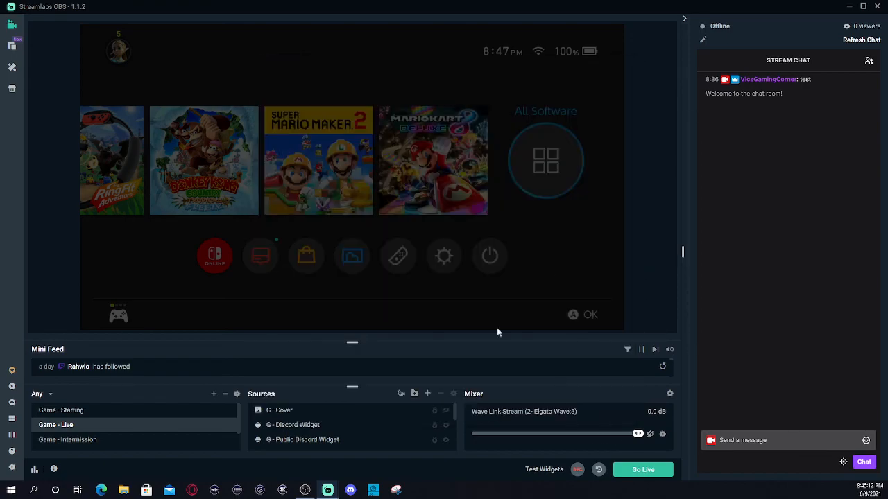
# Open the overlay themes library and look over the Streamlabs Prime web page, closing the browser window when done.
pyautogui.click(13, 68)
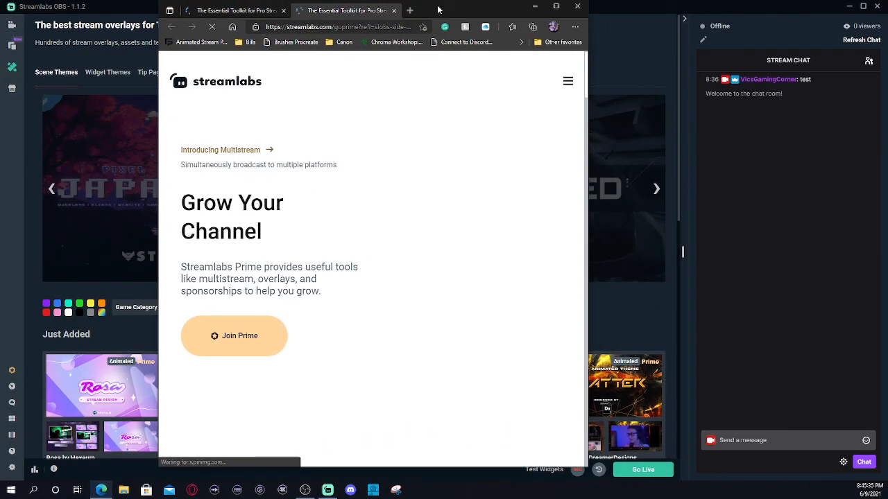
pyautogui.moveTo(438, 10); pyautogui.dragTo(428, 16)
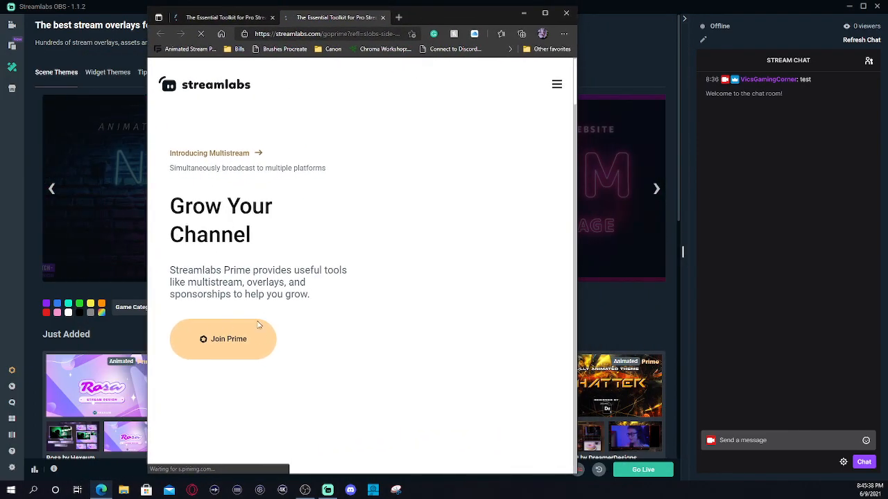
pyautogui.scroll(-5, 240, 265)
pyautogui.scroll(-2, 342, 385)
pyautogui.scroll(-2, 354, 258)
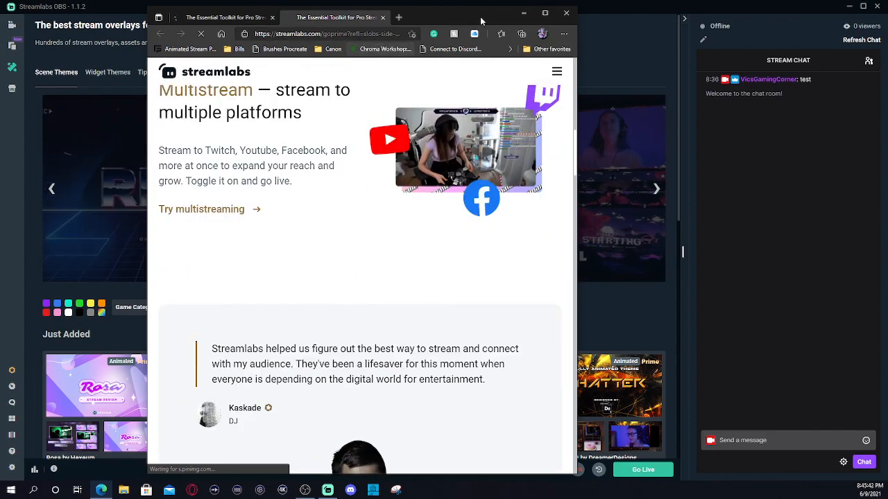
pyautogui.click(567, 15)
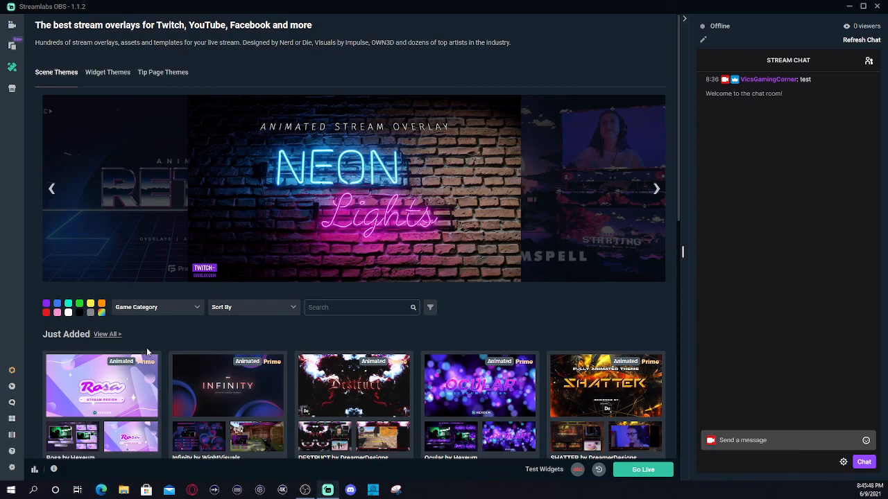
# Browse the Just Added, Featured and Most Popular scene themes.
pyautogui.scroll(-3, 172, 344)
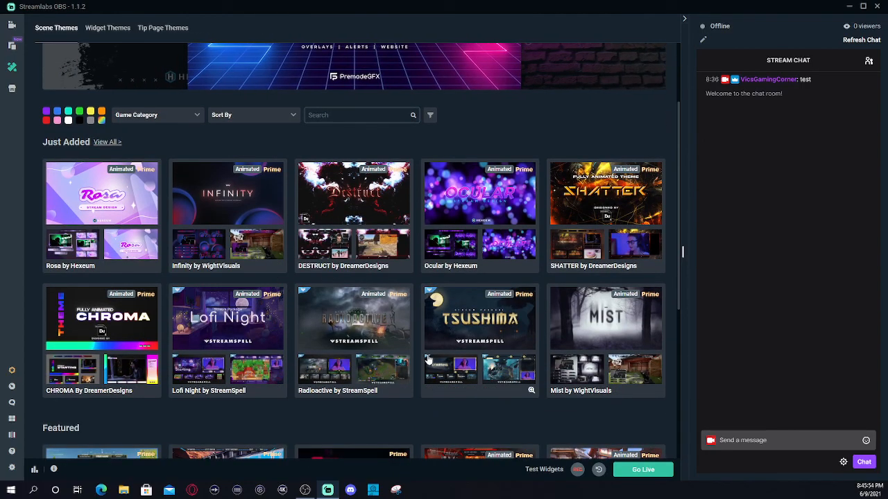
pyautogui.scroll(-2, 428, 359)
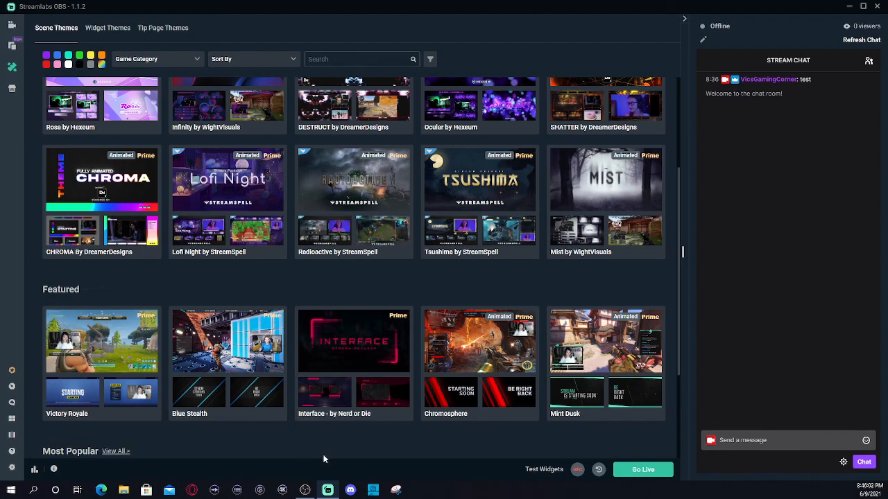
pyautogui.scroll(3, 323, 460)
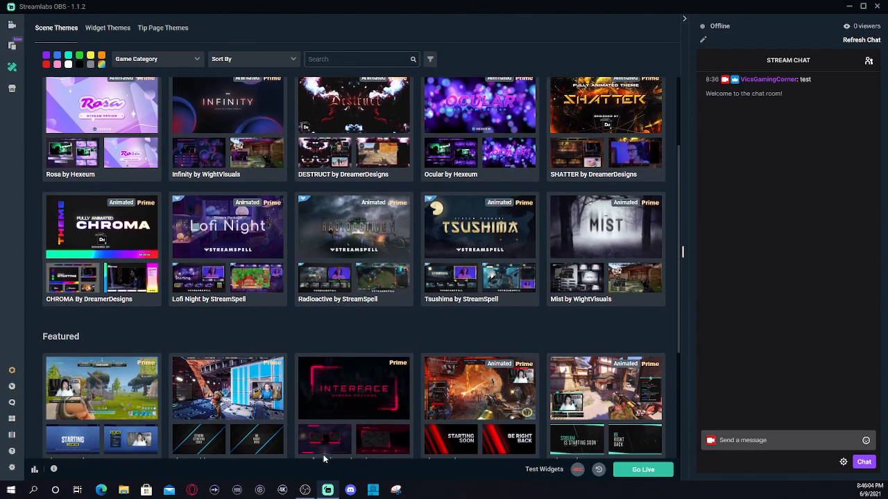
pyautogui.scroll(4, 272, 444)
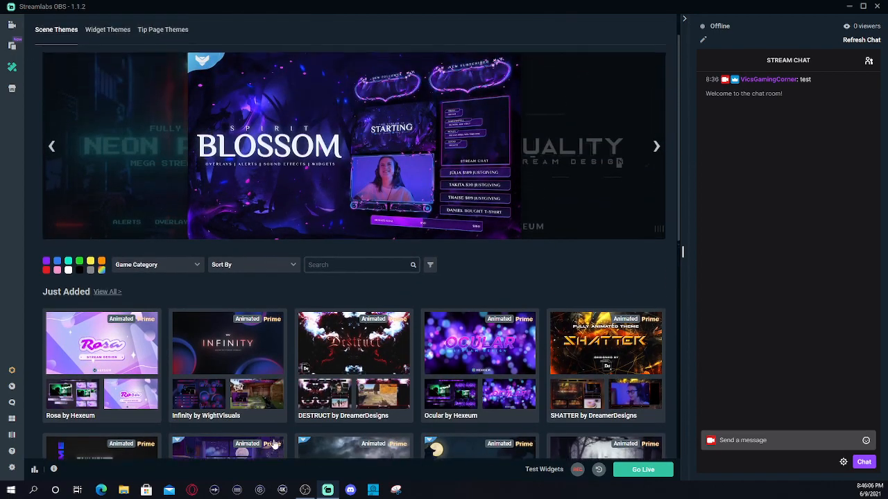
pyautogui.scroll(-8, 265, 431)
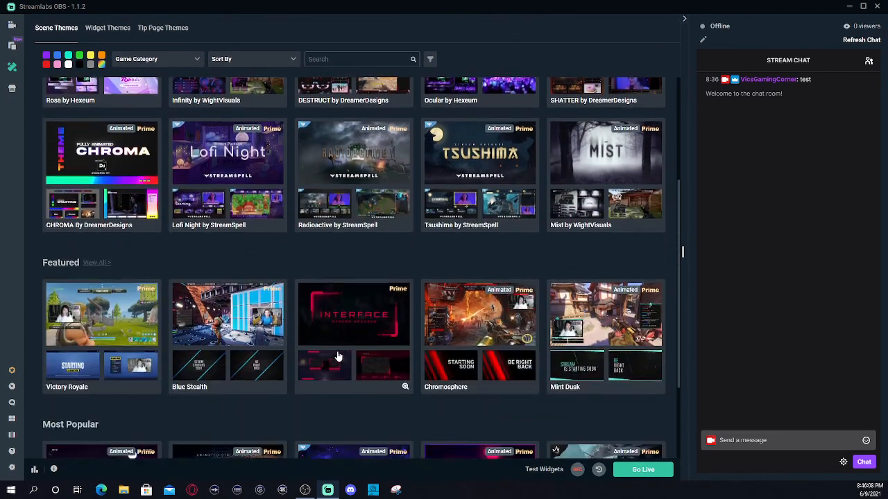
pyautogui.scroll(-3, 355, 324)
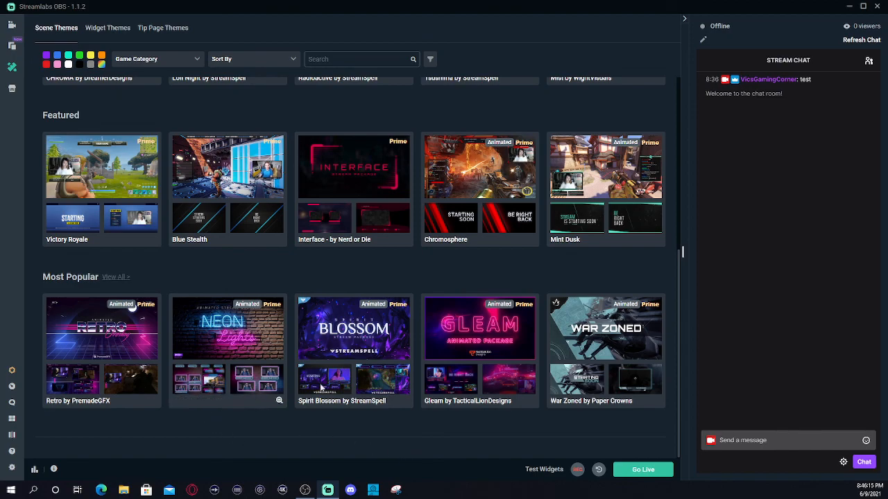
pyautogui.scroll(9, 185, 337)
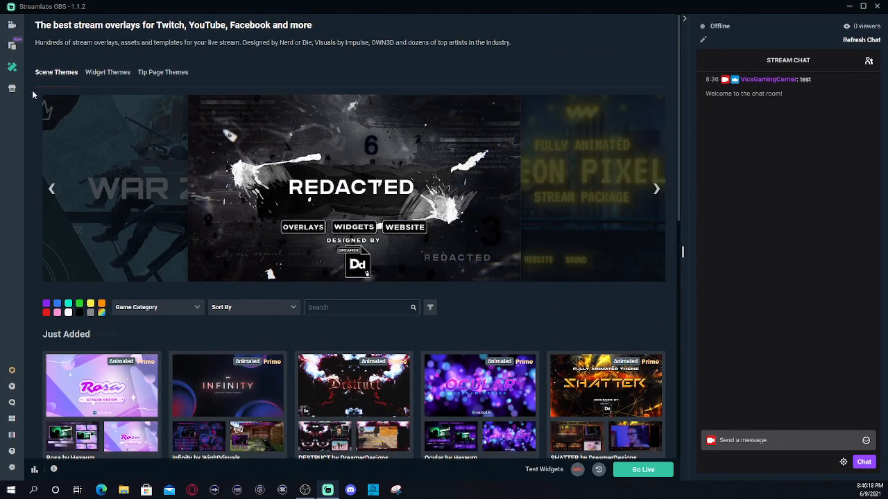
# Check the game categories for scene themes and sort the themes by Just Added.
pyautogui.click(179, 312)
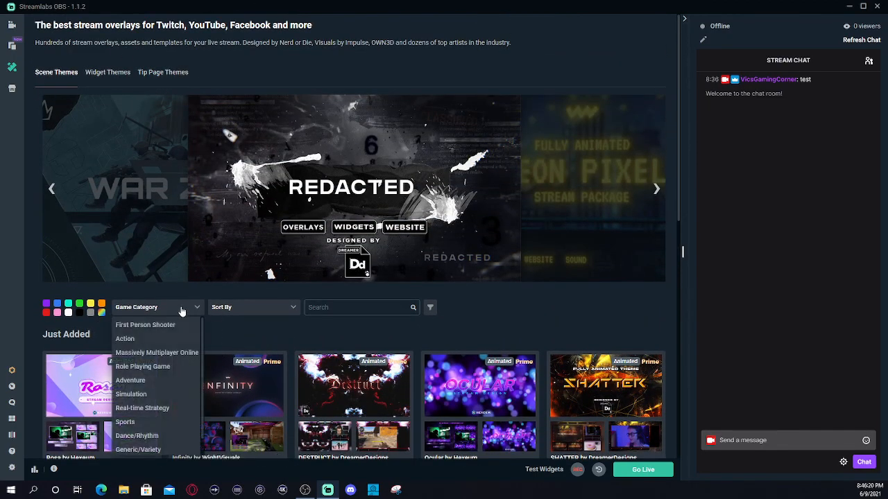
pyautogui.click(272, 307)
pyautogui.click(229, 339)
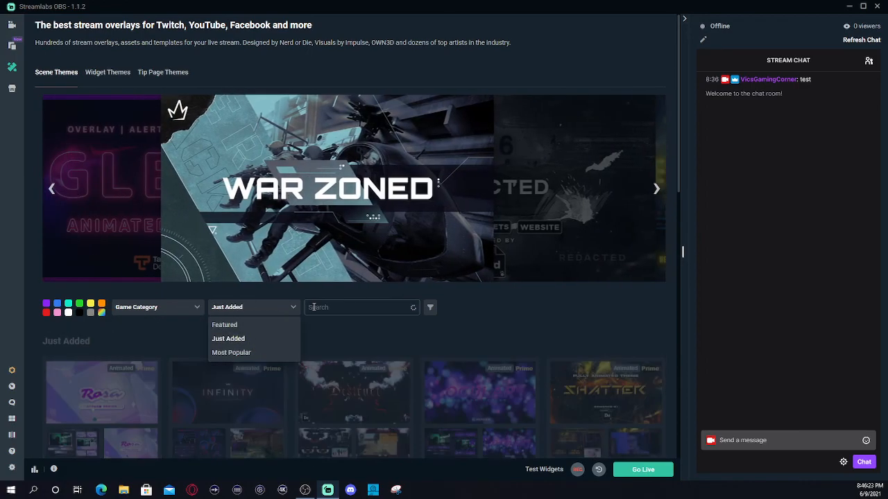
# Look at the widget themes and browse the Just Added and Featured tip page themes.
pyautogui.click(107, 72)
pyautogui.click(182, 75)
pyautogui.scroll(-5, 204, 323)
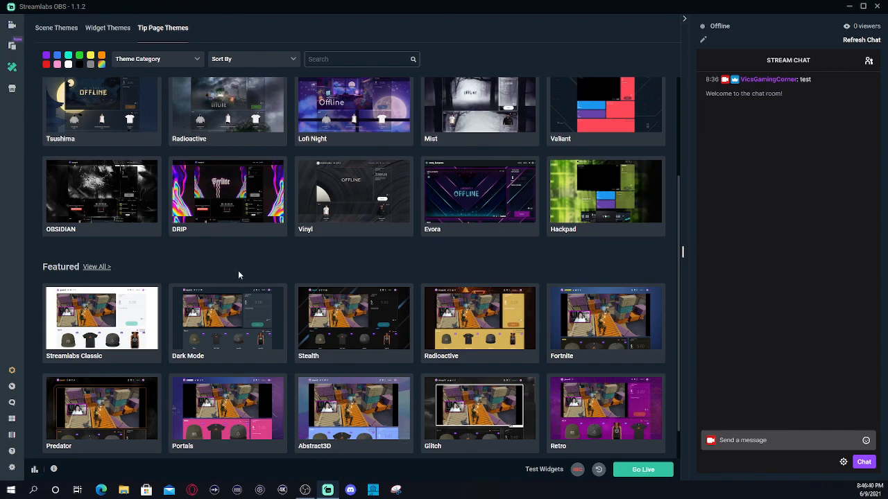
pyautogui.scroll(-1, 235, 274)
pyautogui.scroll(2, 208, 312)
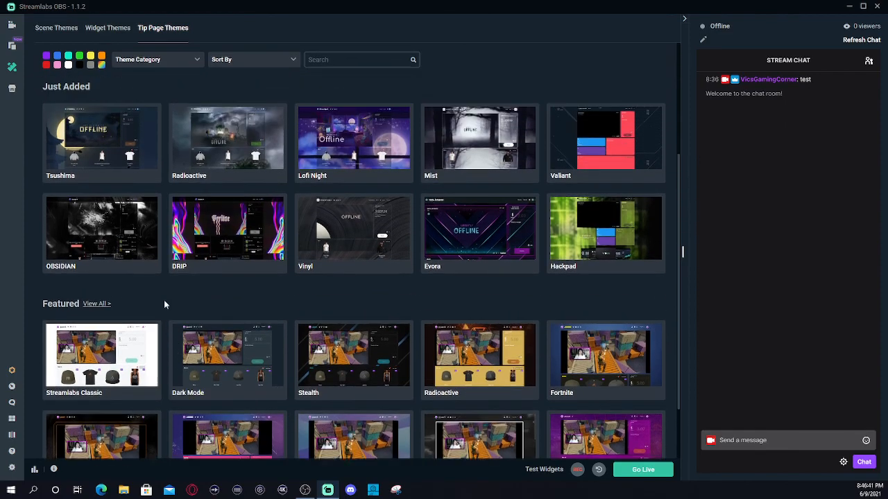
pyautogui.scroll(4, 166, 305)
pyautogui.scroll(3, 164, 283)
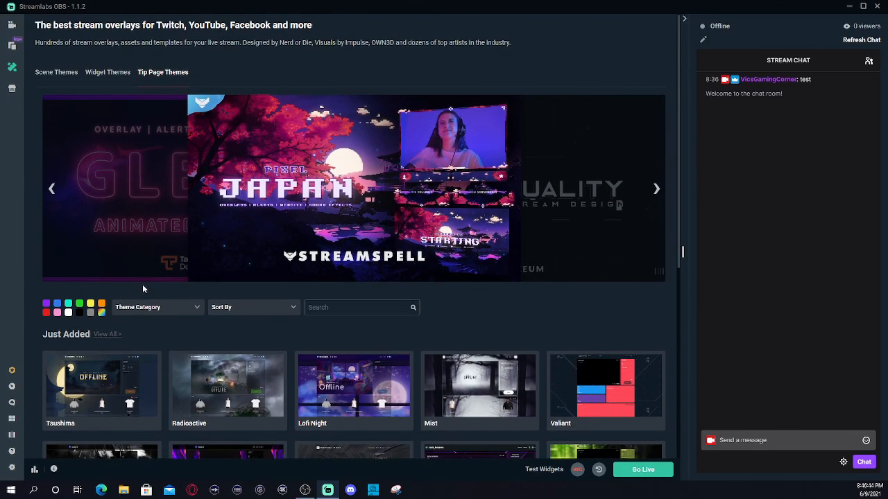
# Return to the scene themes and look through the Just Added overlays.
pyautogui.click(57, 72)
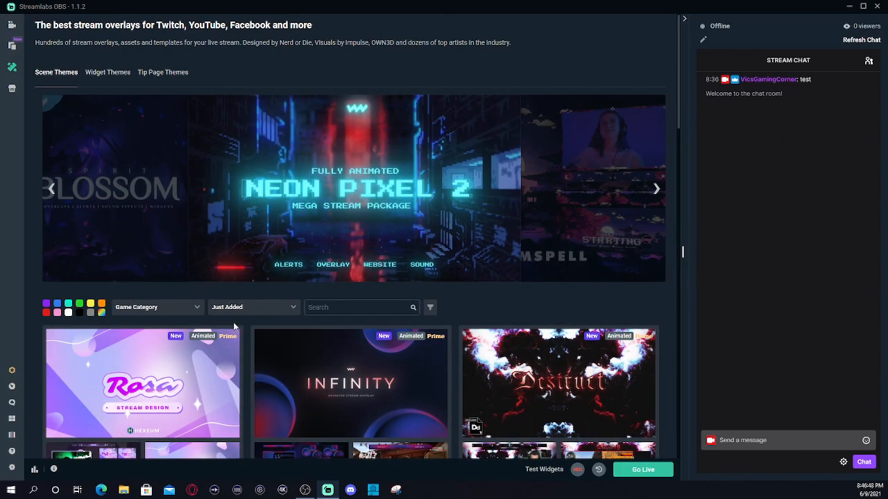
pyautogui.scroll(-9, 253, 332)
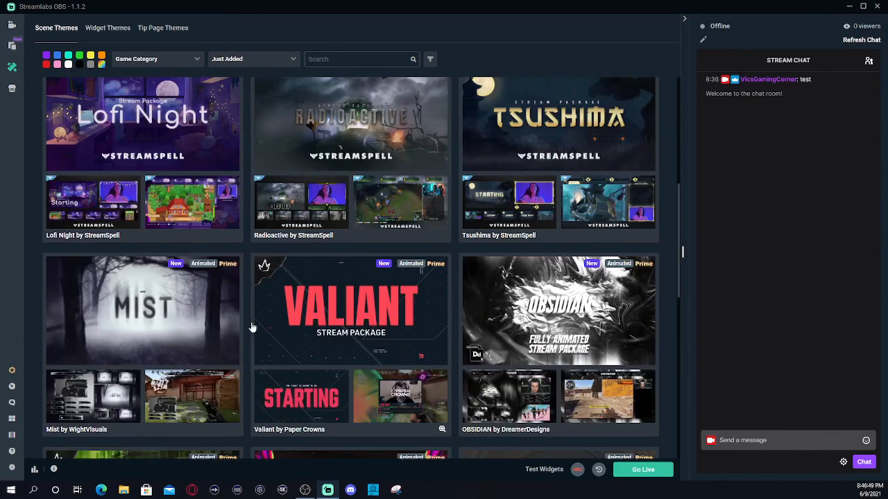
pyautogui.scroll(-3, 252, 326)
pyautogui.scroll(6, 251, 325)
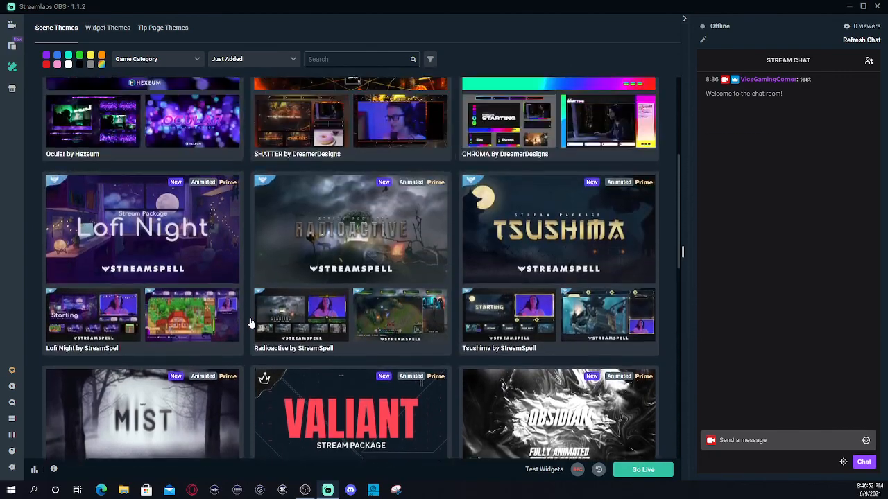
pyautogui.scroll(5, 252, 324)
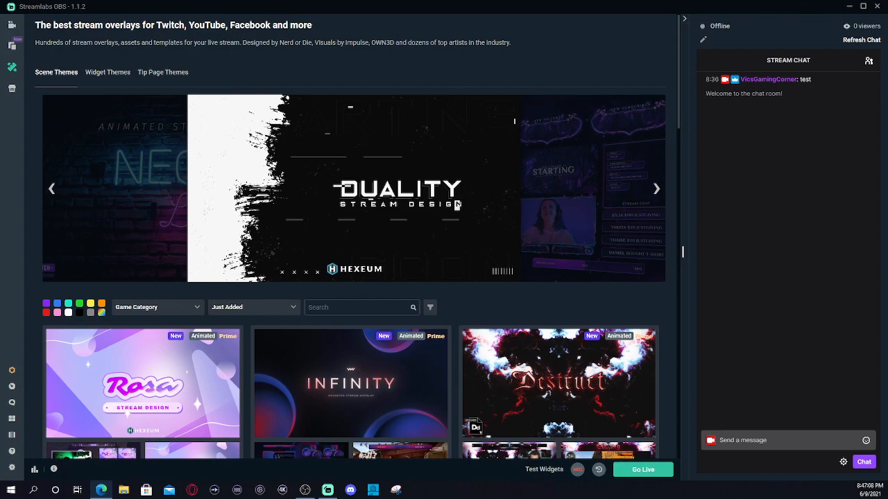
# Switch to the Streamlabs dashboard in the browser, examine the Alert Box page with its themes, test alerts and general settings, and close the browser.
pyautogui.hotkey('alt', 'Tab')
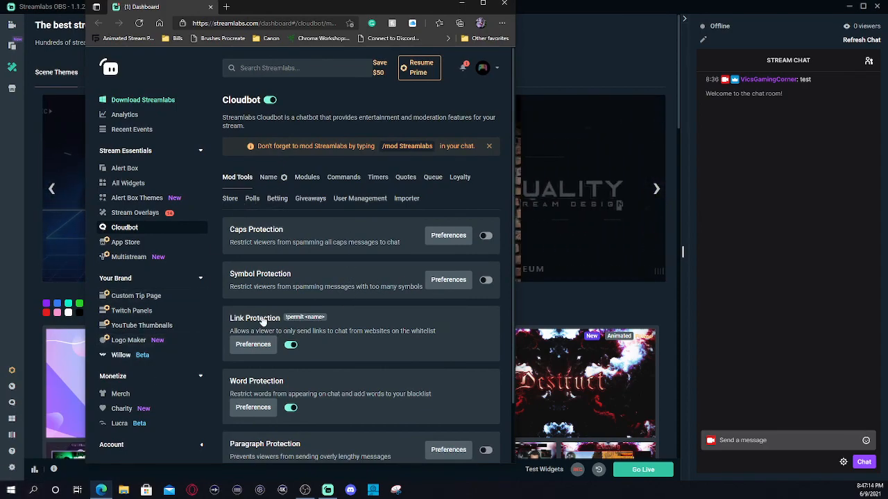
pyautogui.click(143, 170)
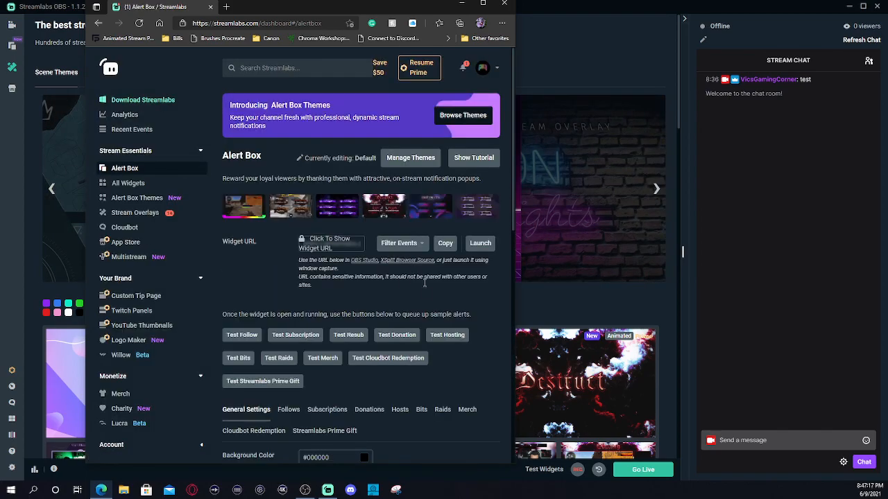
pyautogui.scroll(-3, 426, 288)
pyautogui.scroll(3, 425, 288)
pyautogui.click(482, 4)
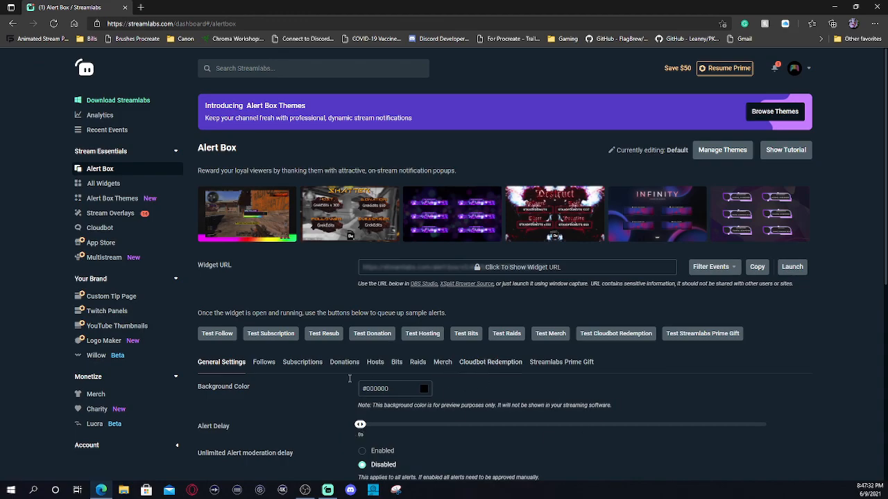
pyautogui.scroll(-4, 333, 397)
pyautogui.scroll(4, 209, 347)
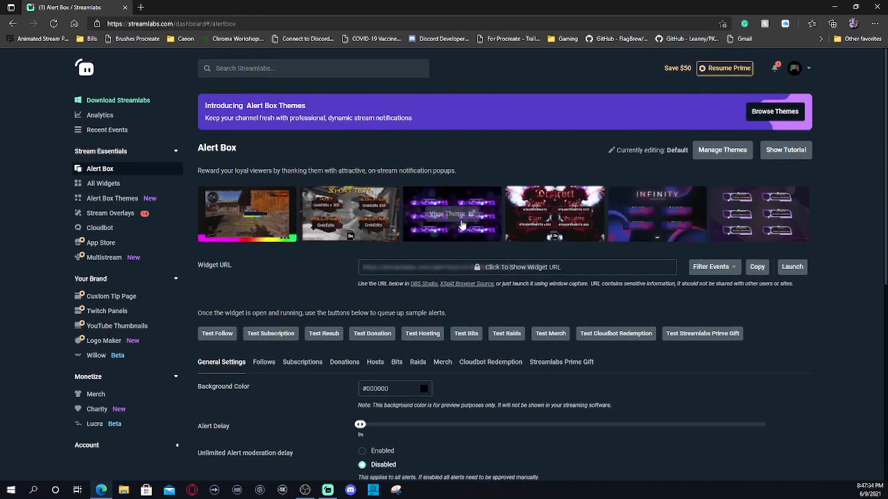
pyautogui.click(858, 8)
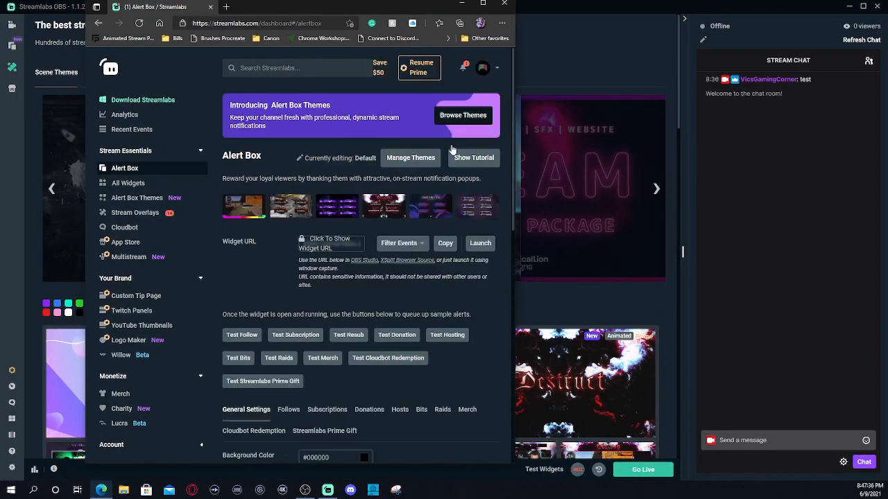
pyautogui.click(504, 5)
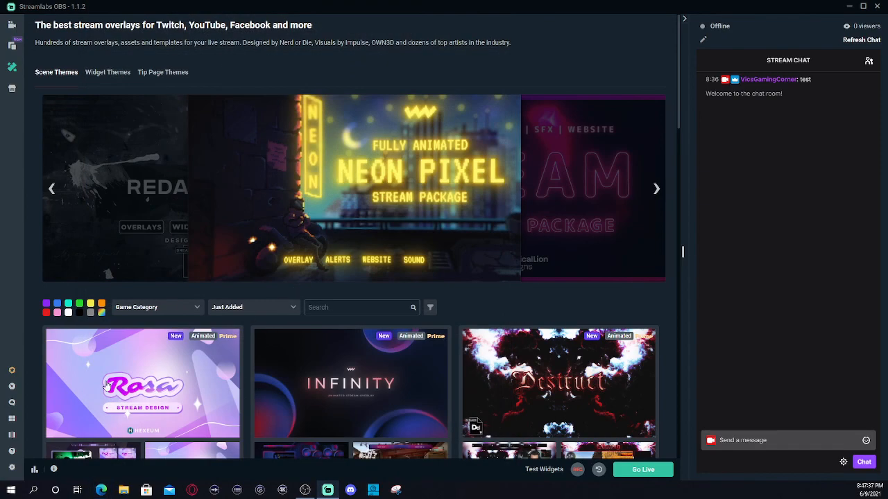
# Examine the animated Prime overlay packages in the scene theme library, from Rosa and Infinity down to Hackpad and Vinyl.
pyautogui.scroll(-5, 194, 383)
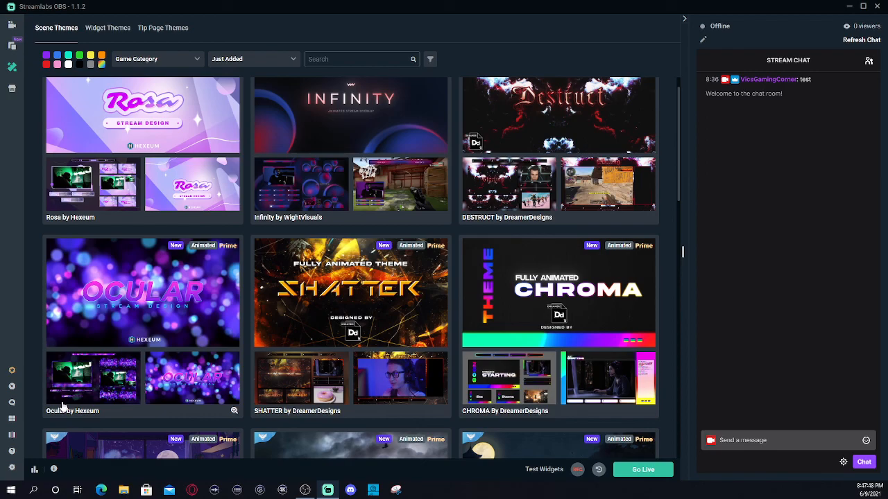
pyautogui.scroll(-15, 61, 407)
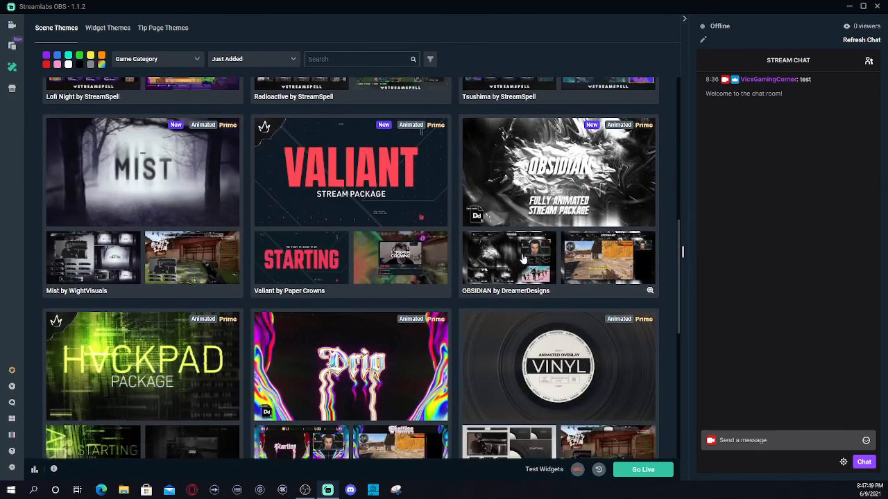
pyautogui.scroll(-3, 262, 334)
pyautogui.scroll(18, 226, 286)
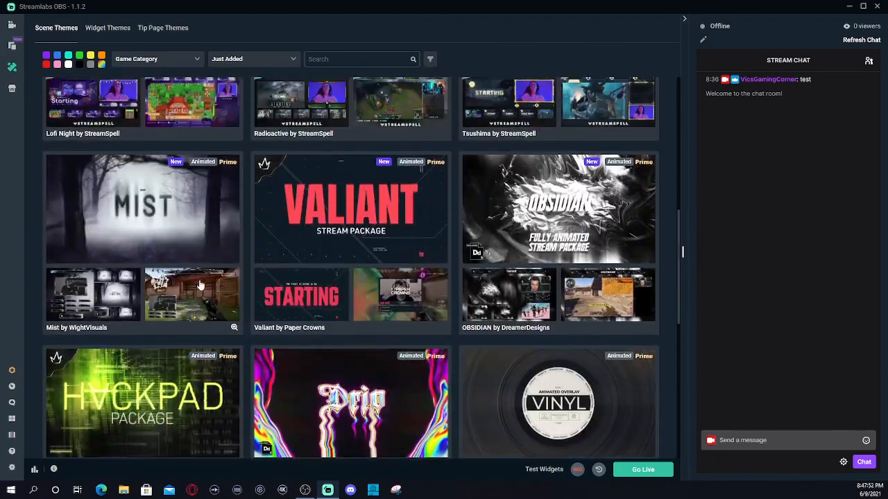
pyautogui.scroll(5, 226, 285)
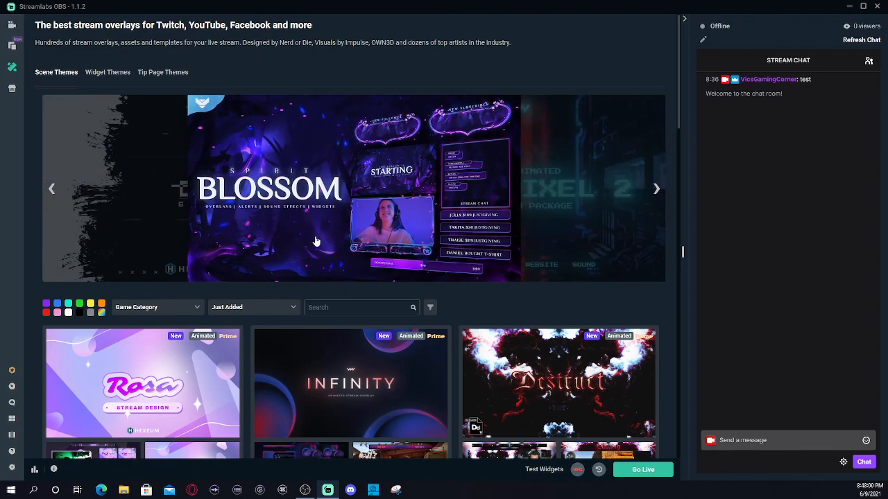
pyautogui.scroll(-3, 212, 293)
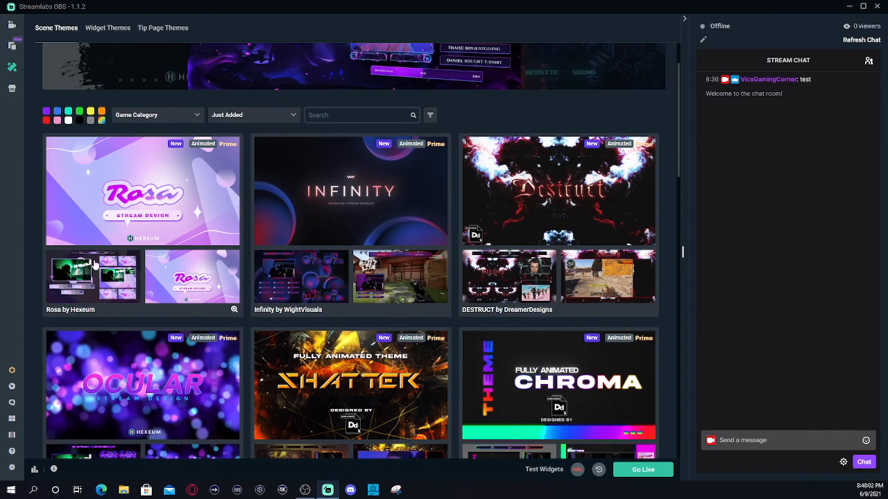
pyautogui.scroll(3, 30, 140)
pyautogui.scroll(-4, 188, 144)
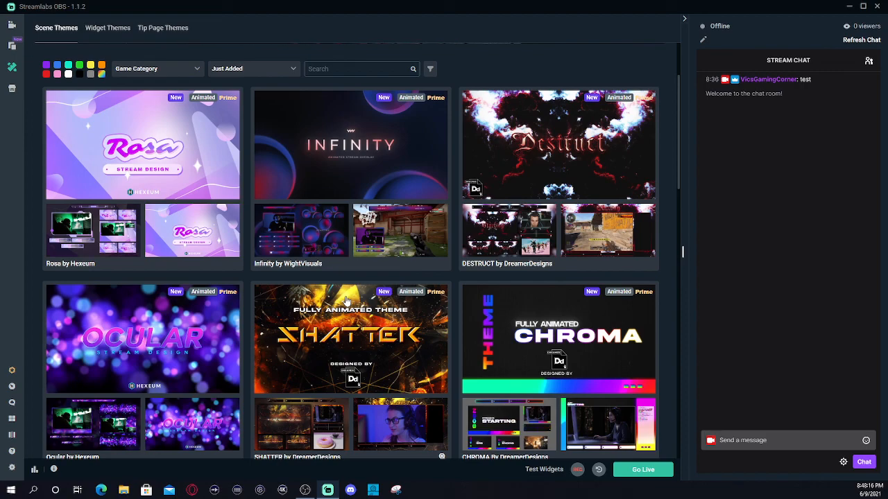
# Look at the general settings and close them, and glance over the Alert Box Library and the scene themes.
pyautogui.click(12, 467)
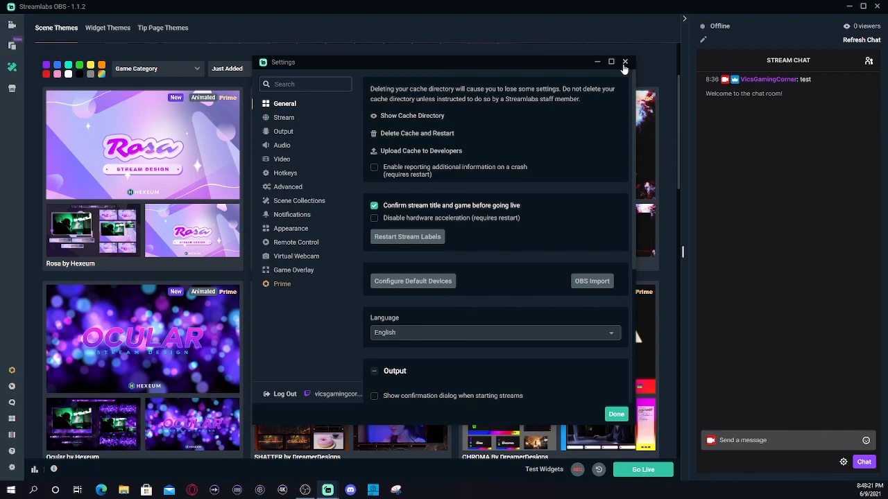
pyautogui.click(624, 62)
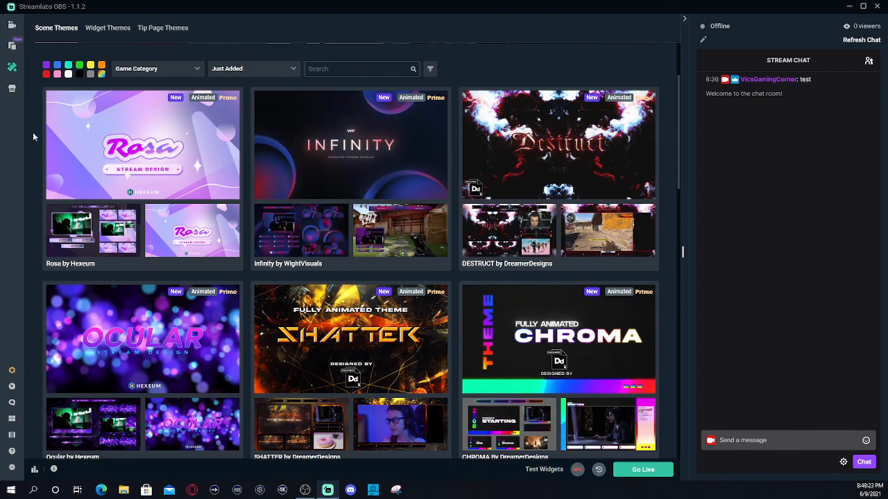
pyautogui.click(12, 47)
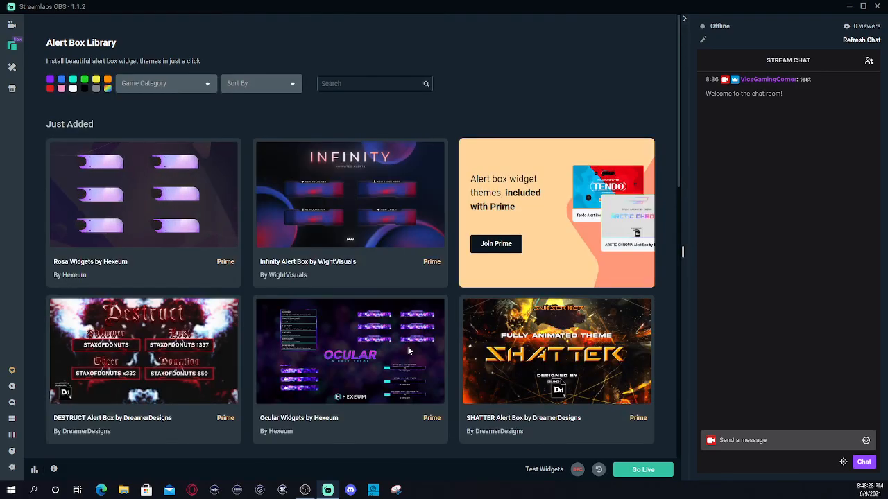
pyautogui.click(11, 67)
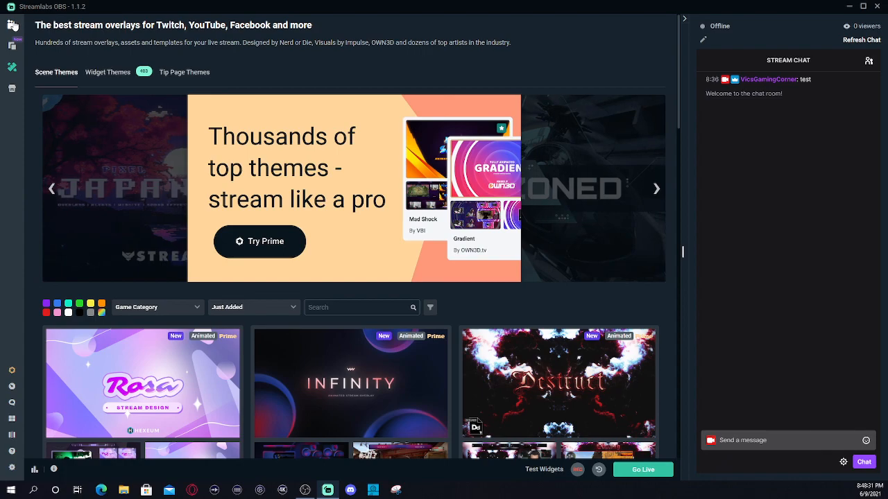
# Return to the scene editor and look through the scene list and the available scene collections.
pyautogui.click(12, 24)
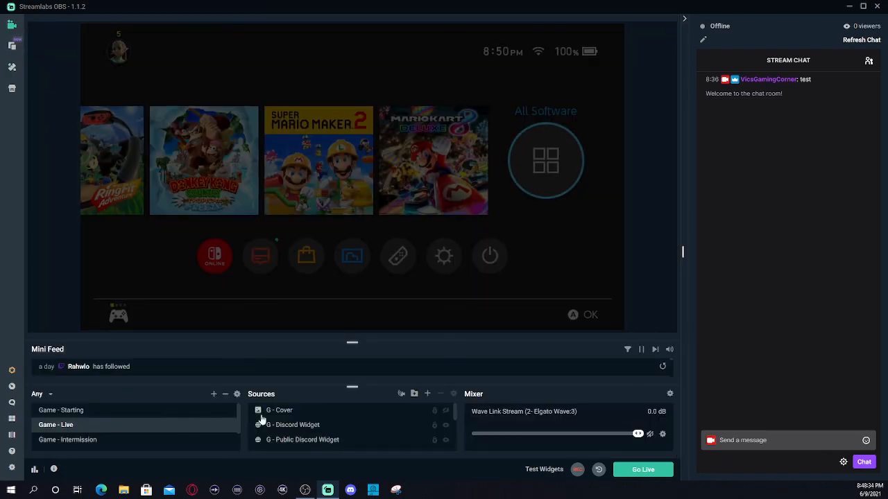
pyautogui.scroll(-2, 139, 416)
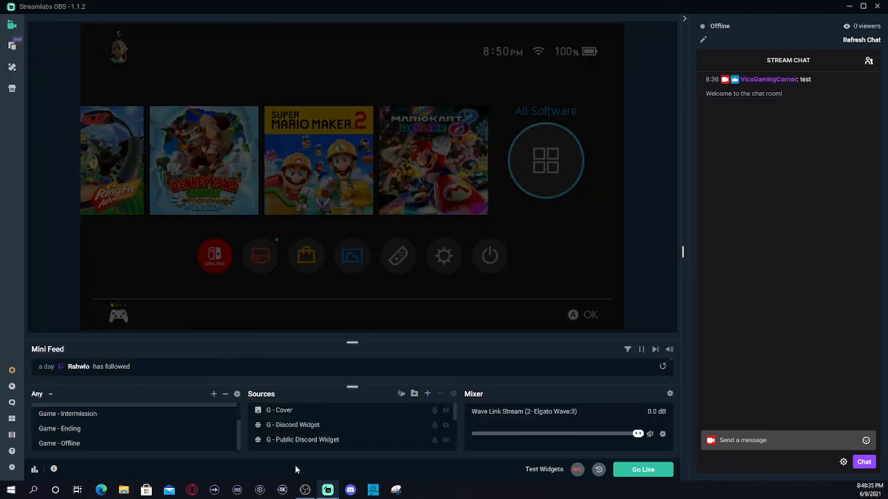
pyautogui.scroll(2, 132, 435)
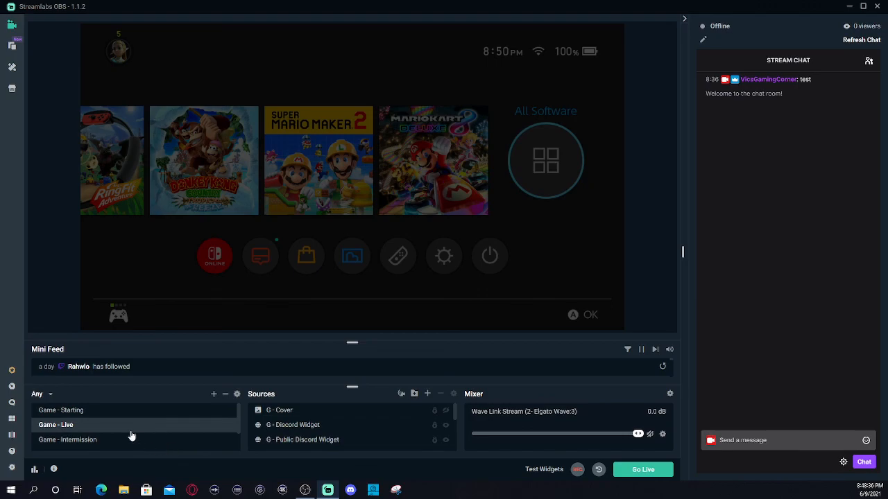
pyautogui.click(47, 395)
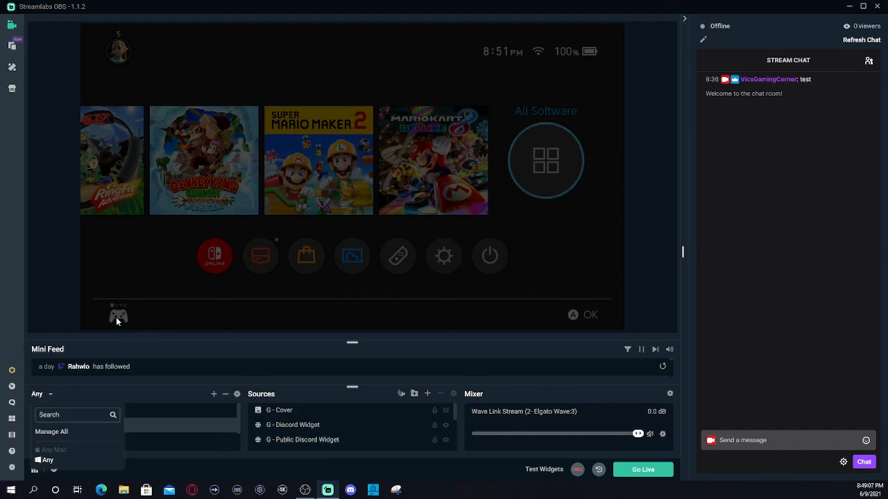
pyautogui.click(53, 322)
pyautogui.scroll(-2, 120, 435)
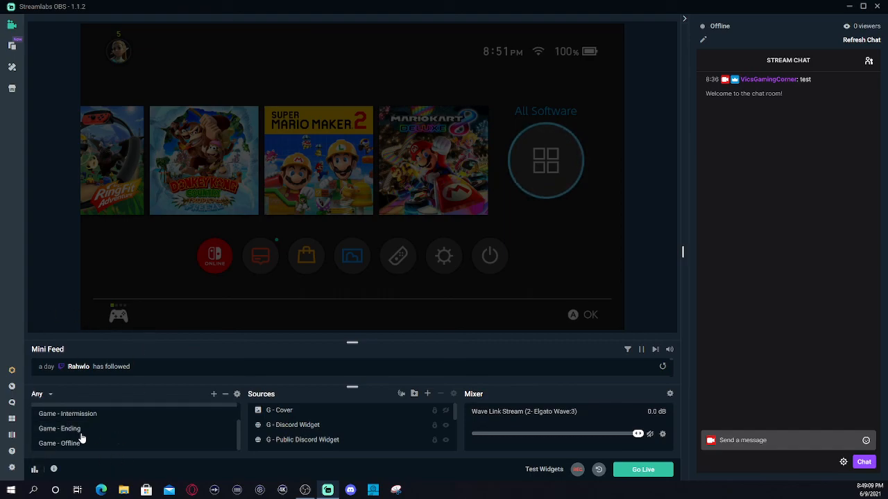
pyautogui.scroll(2, 80, 438)
# Preview the Game - Starting scene, look through the remaining scenes, and return to Game - Live.
pyautogui.click(87, 414)
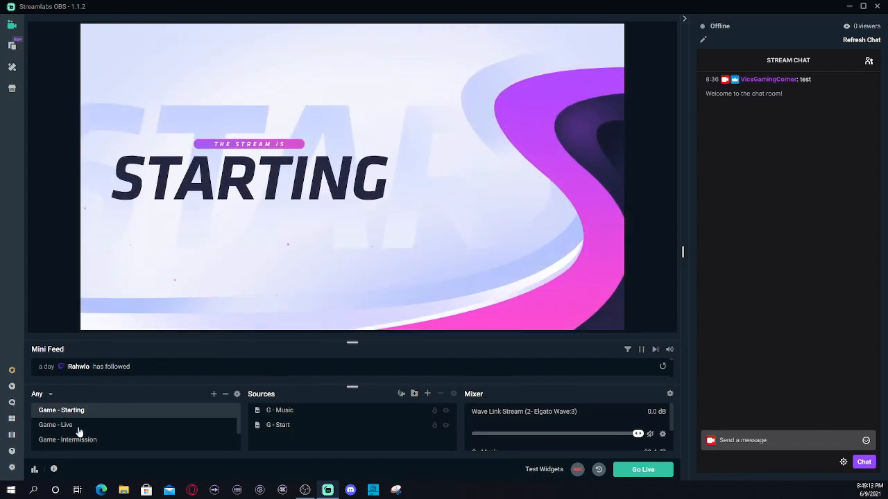
pyautogui.scroll(-2, 81, 436)
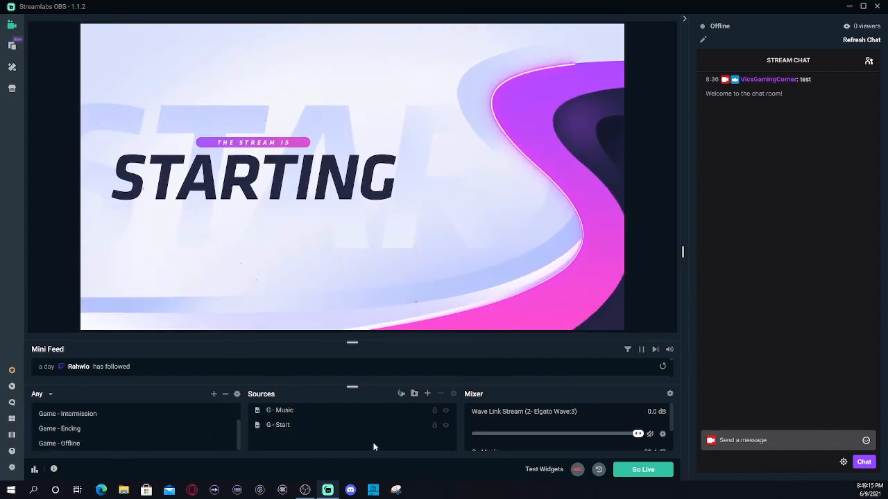
pyautogui.scroll(-2, 542, 442)
pyautogui.scroll(1, 539, 444)
pyautogui.scroll(-1, 496, 440)
pyautogui.scroll(2, 497, 440)
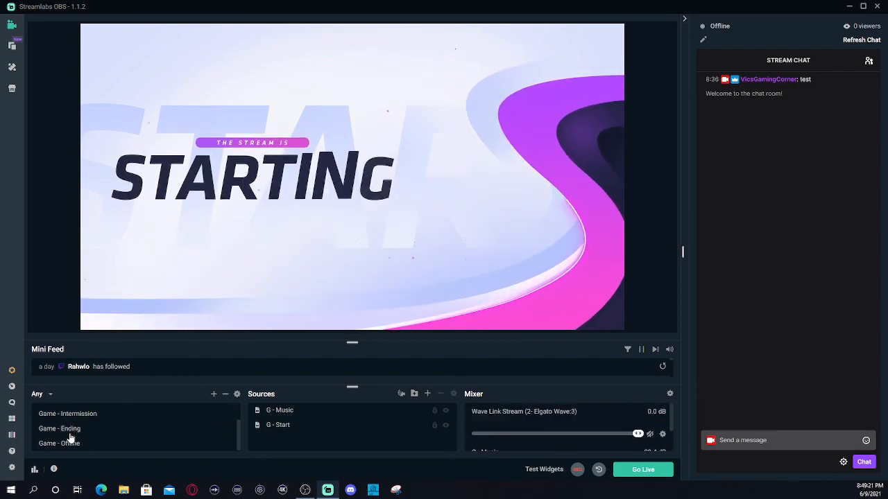
pyautogui.scroll(3, 70, 426)
pyautogui.scroll(2, 295, 436)
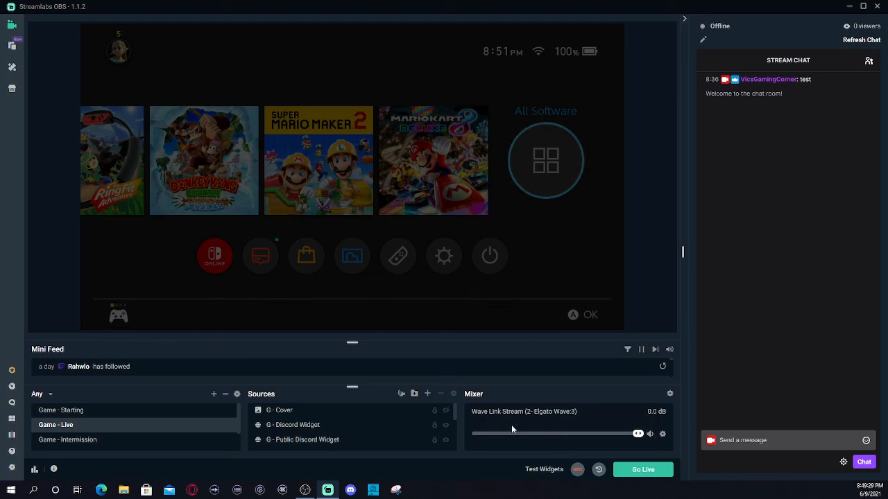
# Look through the sources of the Game - Live scene and mute the Wave Link Stream audio.
pyautogui.scroll(-5, 402, 427)
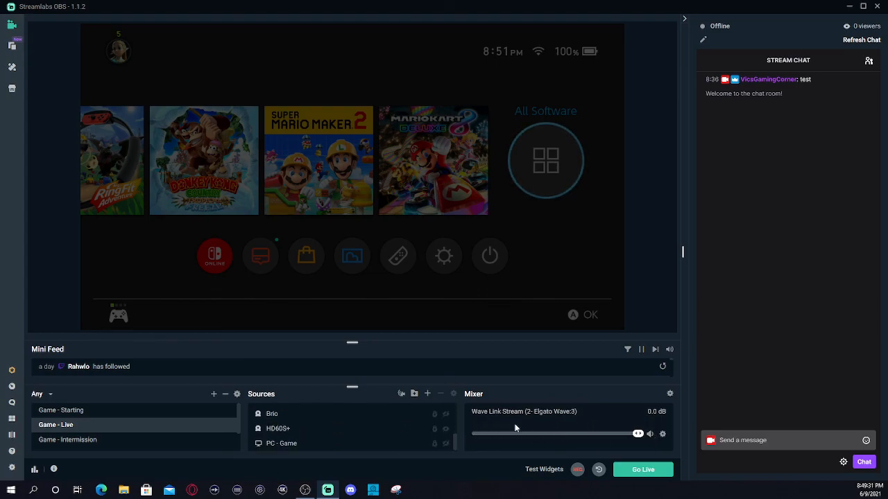
pyautogui.scroll(5, 415, 420)
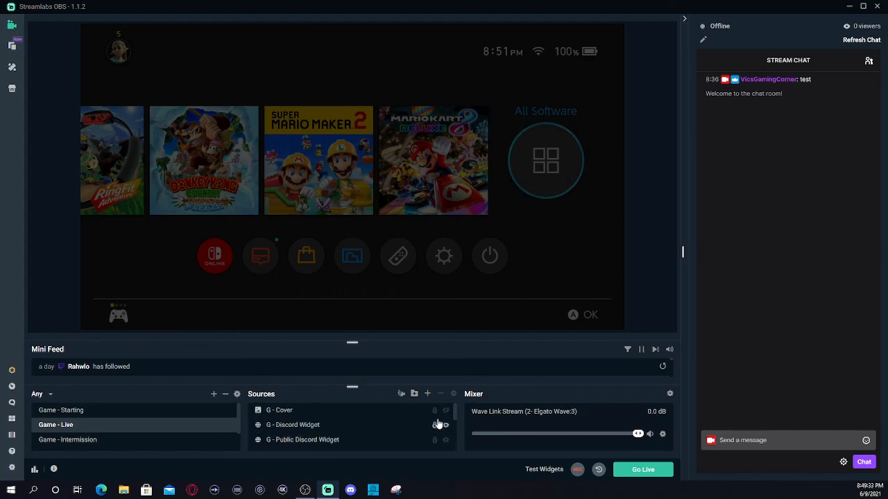
pyautogui.click(650, 434)
# Enlarge the Mini Feed to view the recent follows and donations, and shrink it back to one row.
pyautogui.moveTo(352, 343); pyautogui.dragTo(352, 296)
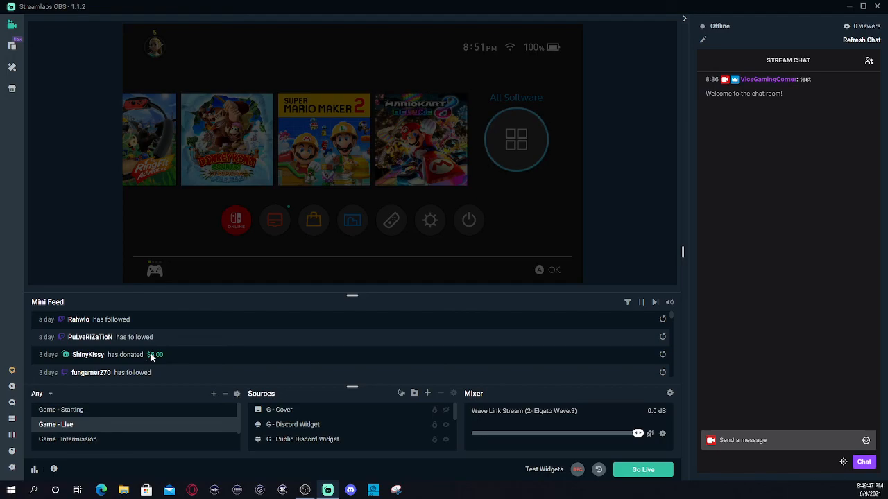
pyautogui.moveTo(354, 296); pyautogui.dragTo(356, 354)
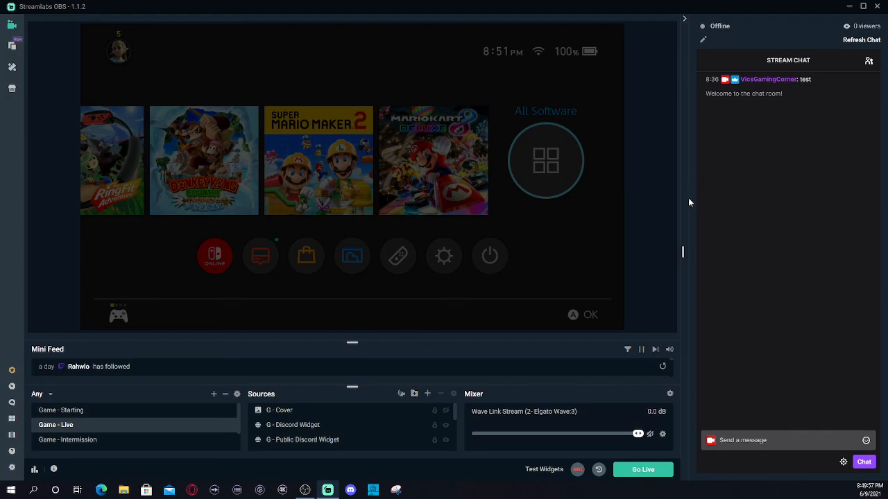
# Collapse the stream chat pane and close Streamlabs OBS.
pyautogui.click(684, 19)
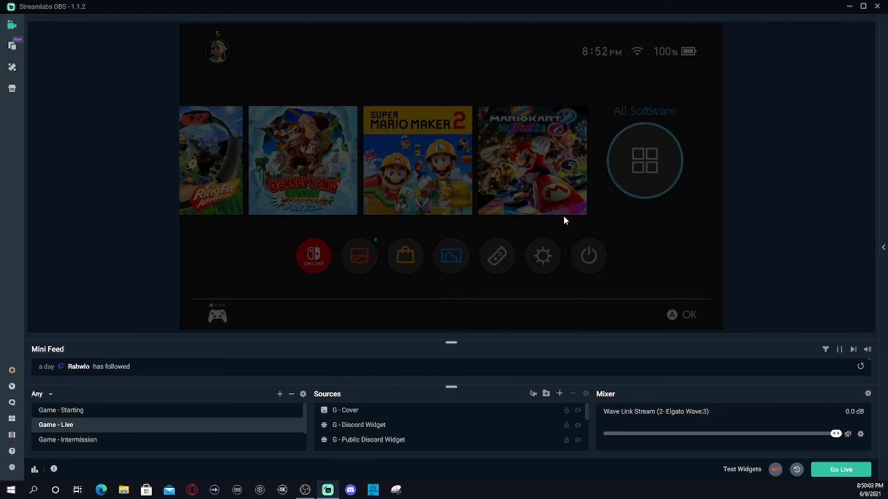
pyautogui.click(878, 6)
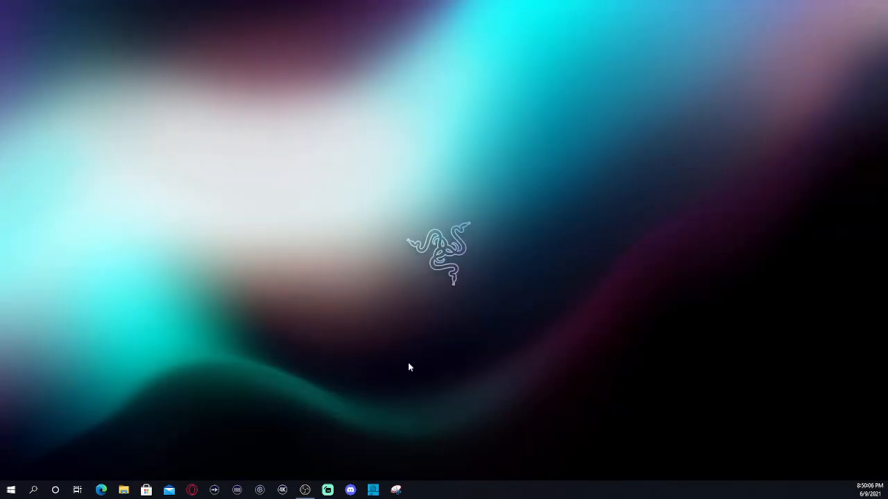